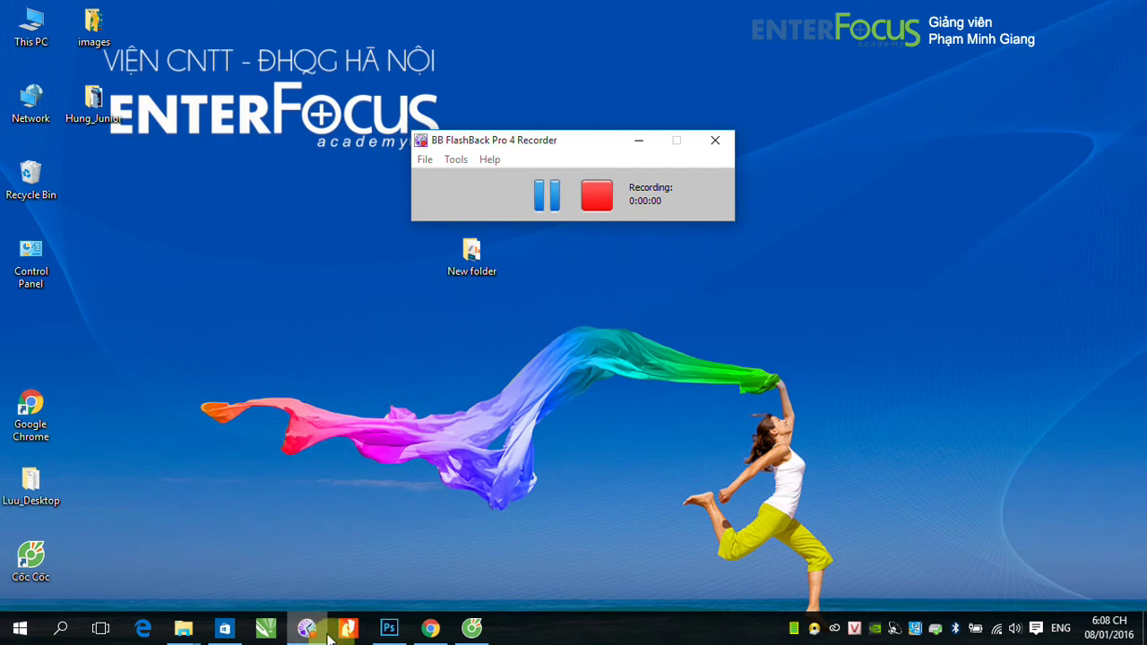
Bring the Photoshop window with 03Start.psd and 03End.psd tiled side by side to the front.
left_click(389, 629)
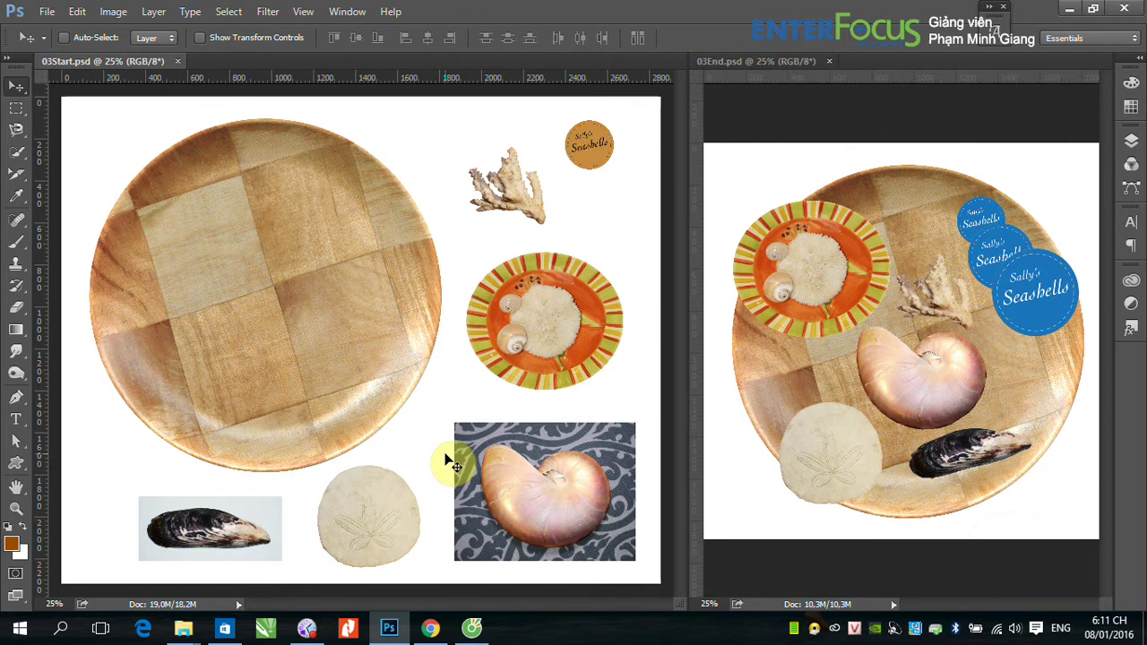
Switch to the Quick Selection tool, set at size 46 with Auto-Enhance on.
left_click(1013, 298)
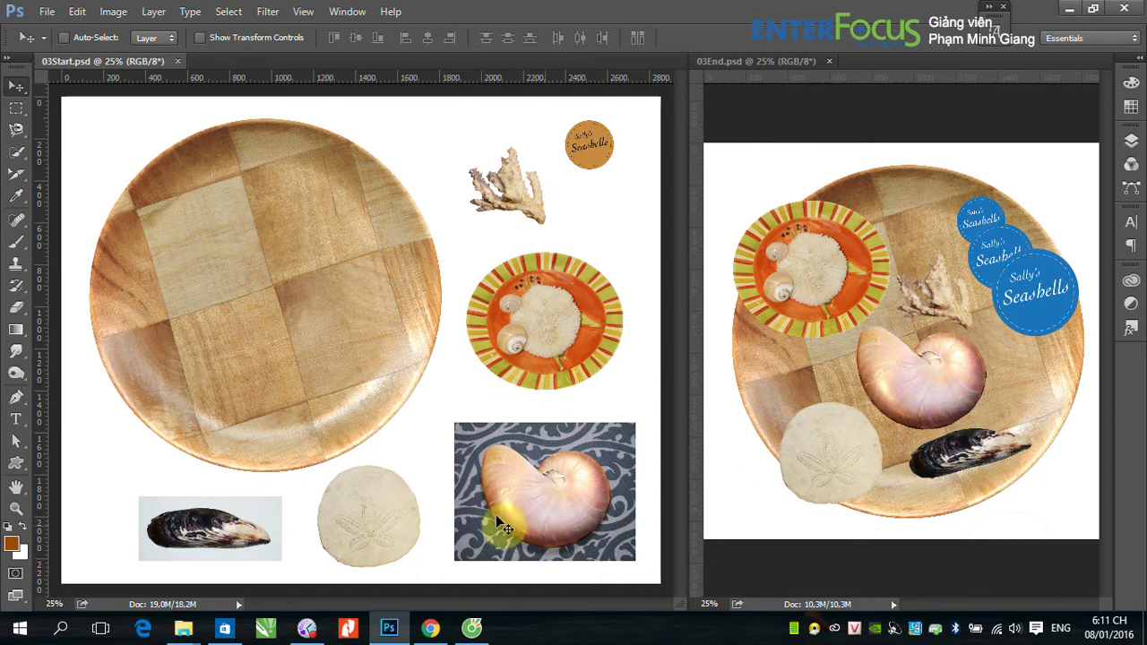
left_click(13, 159)
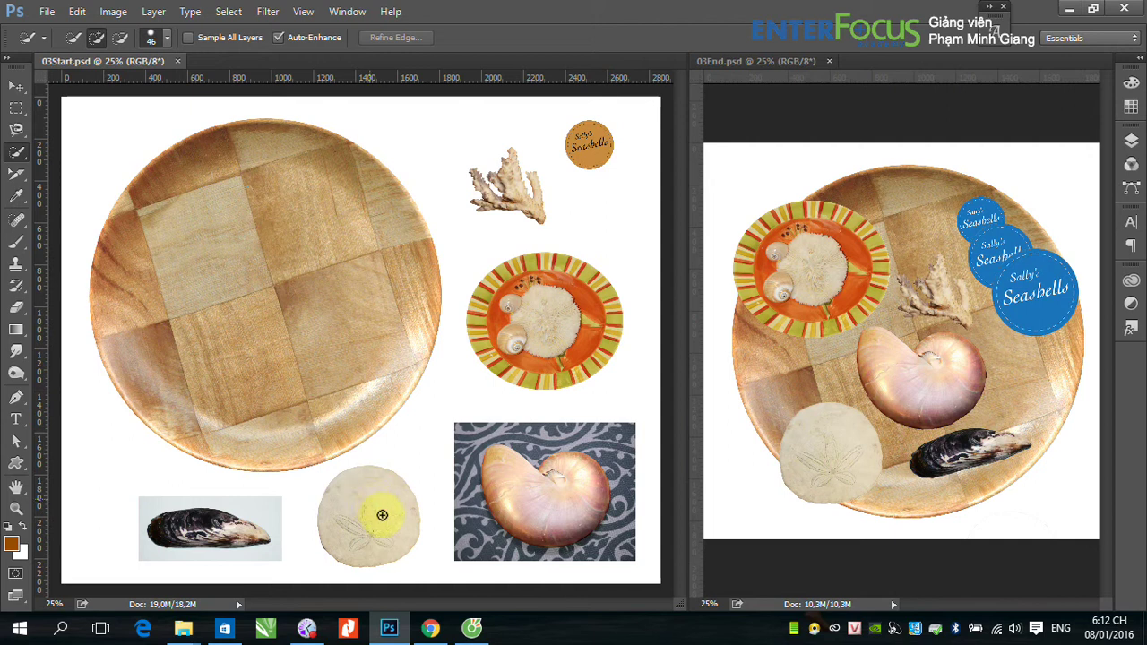
Paint a Quick Selection over the whole sand dollar, enlarging the brush to 90 px.
left_click_drag(382, 515, 384, 525)
left_click(392, 514)
left_click(391, 513)
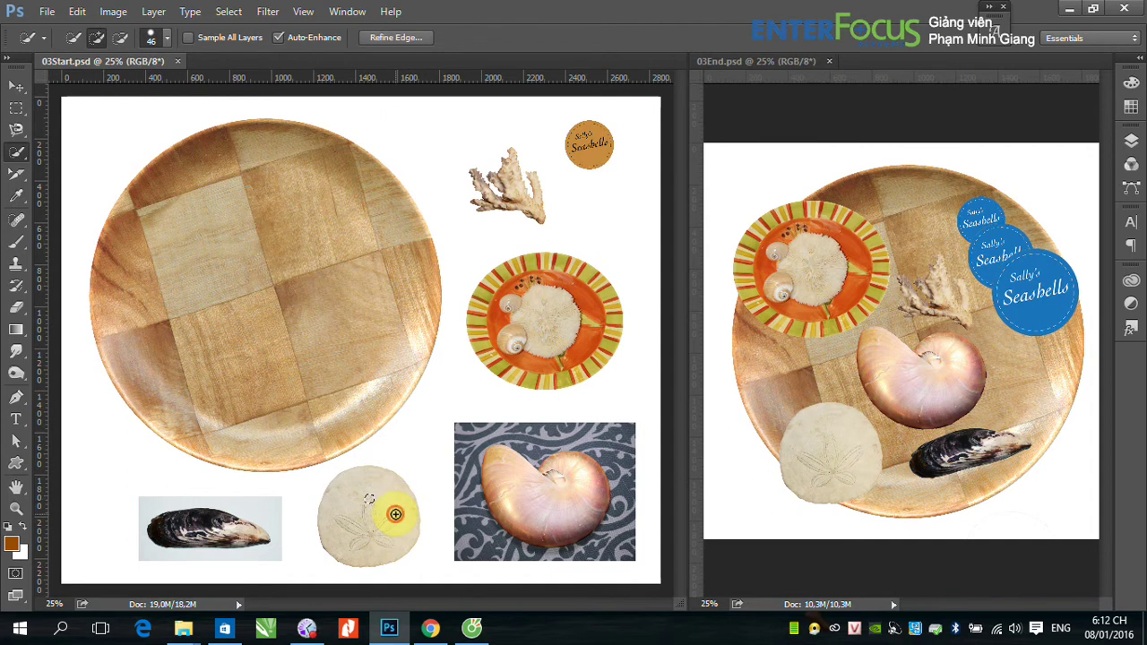
left_click(342, 533)
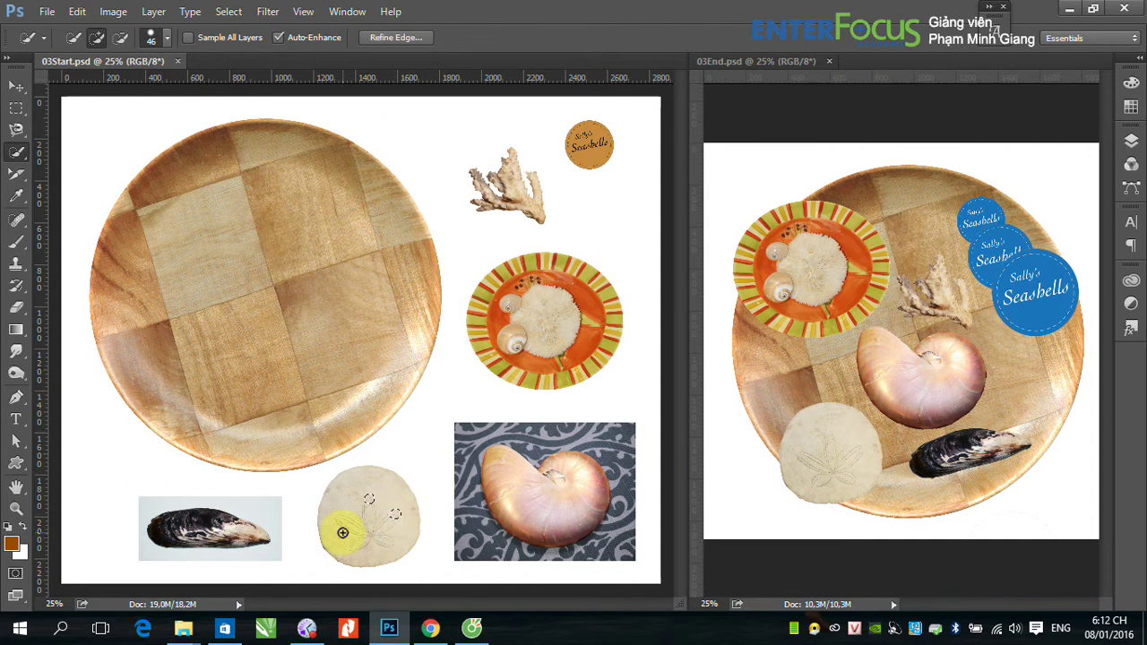
left_click(167, 38)
left_click_drag(112, 89, 146, 89)
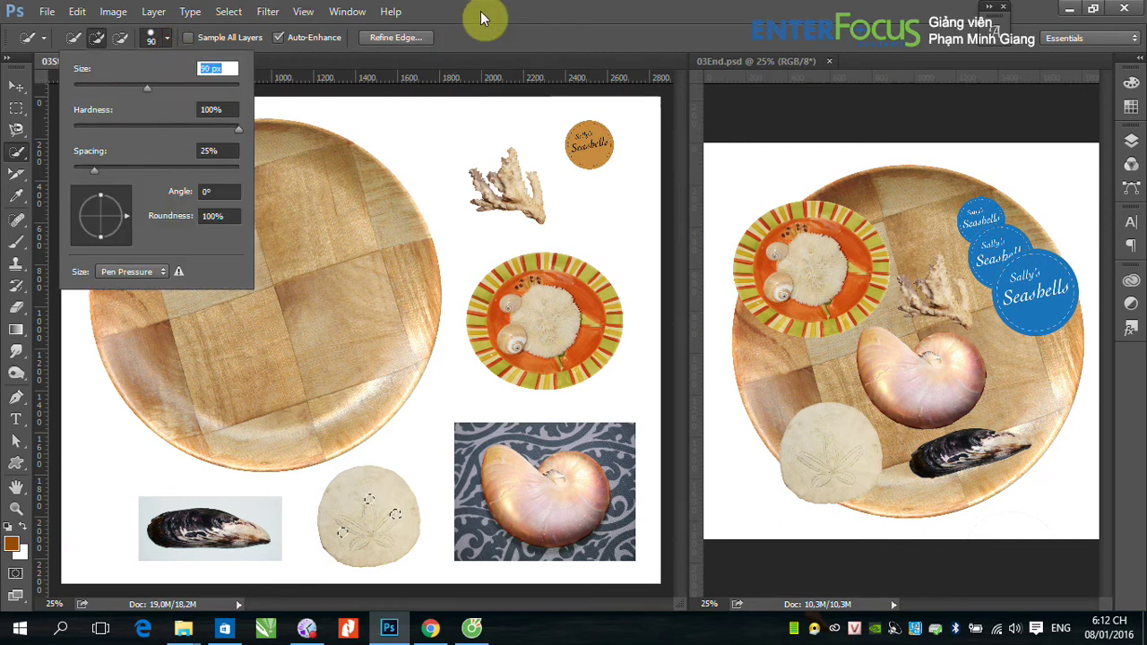
key("Return")
left_click_drag(391, 494, 383, 540)
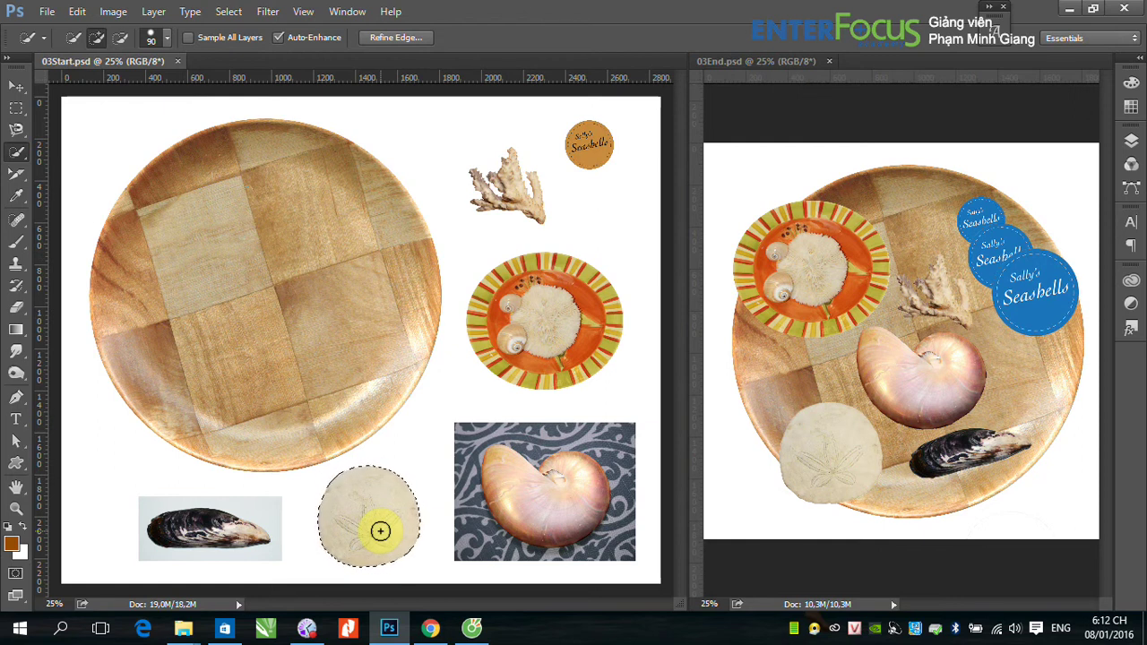
left_click(16, 87)
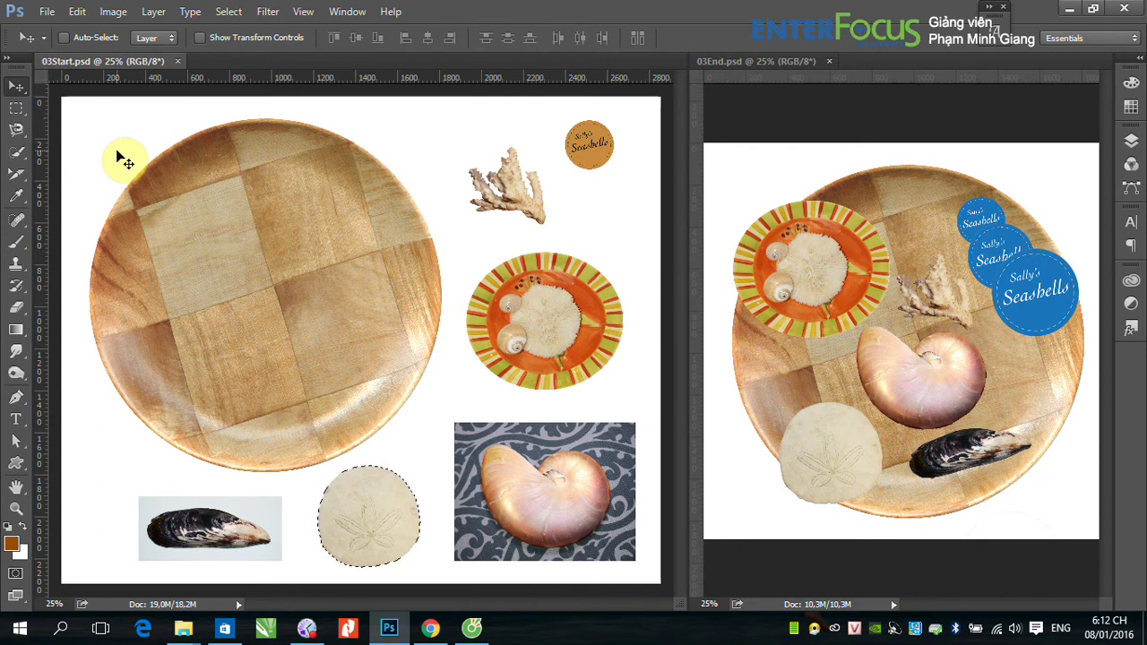
Copy the sand dollar to Layer 1 and drag it onto the wooden plate's lower-left edge.
key("ctrl+j")
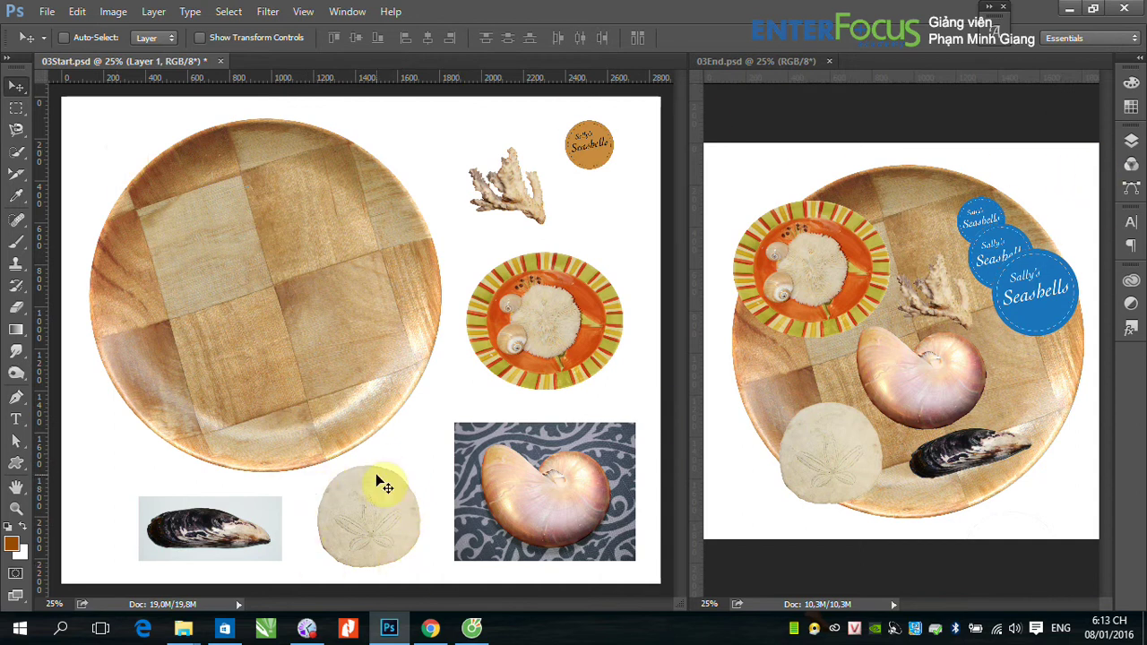
left_click(1132, 145)
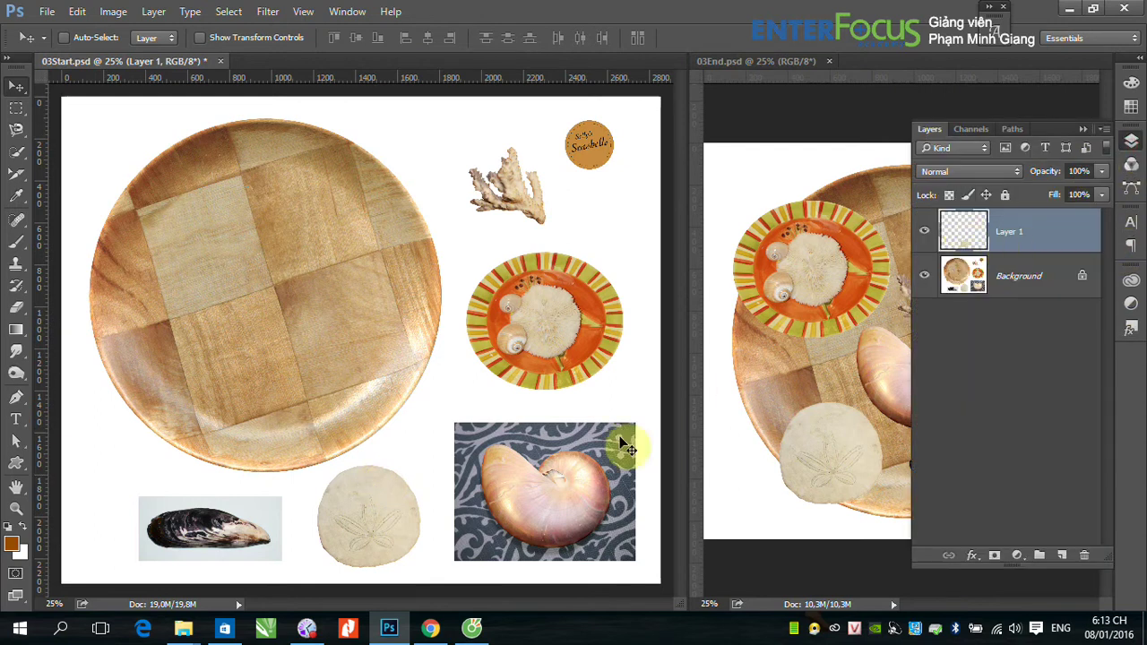
left_click_drag(369, 517, 189, 408)
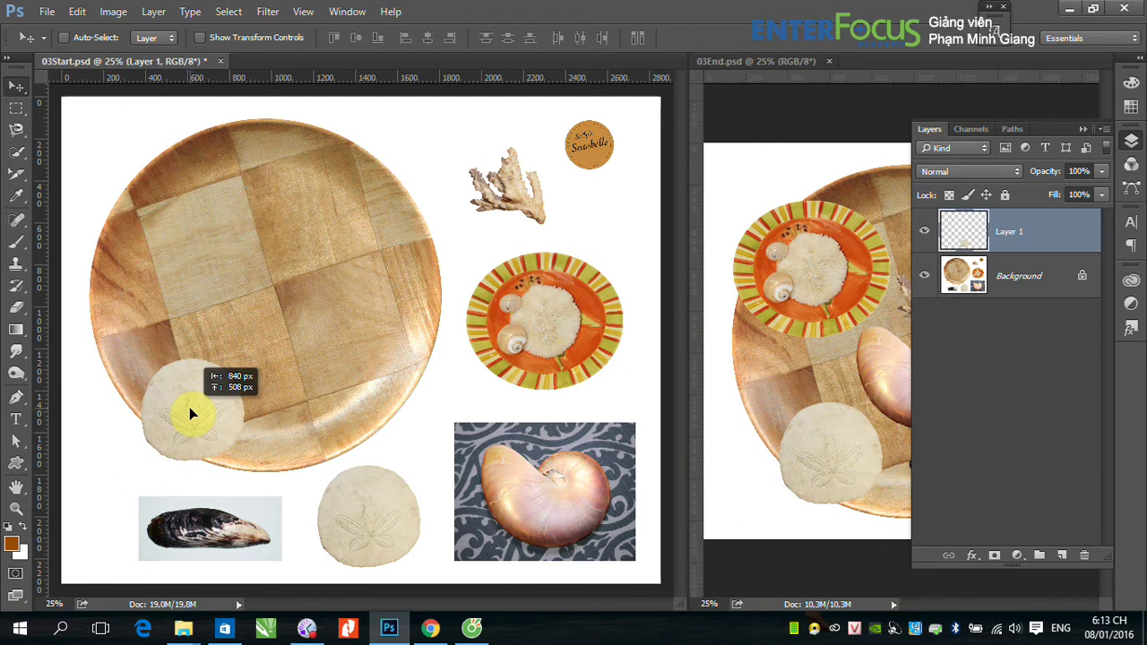
left_click_drag(189, 407, 188, 406)
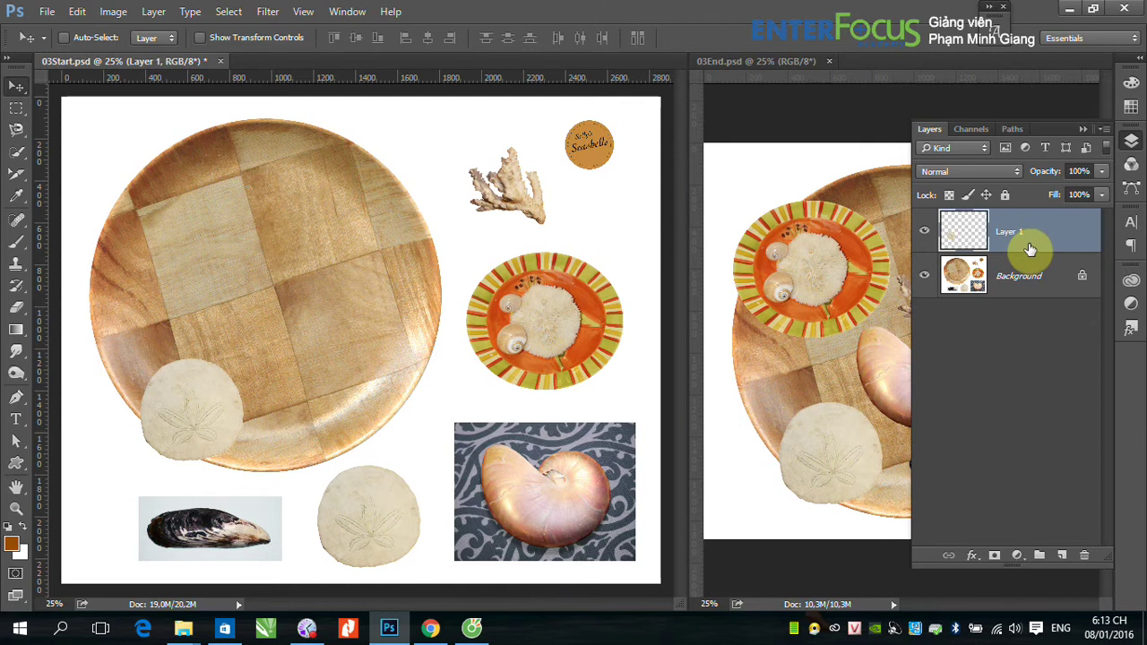
Hide and reshow the Background layer to check Layer 1, then make Background active.
left_click(925, 276)
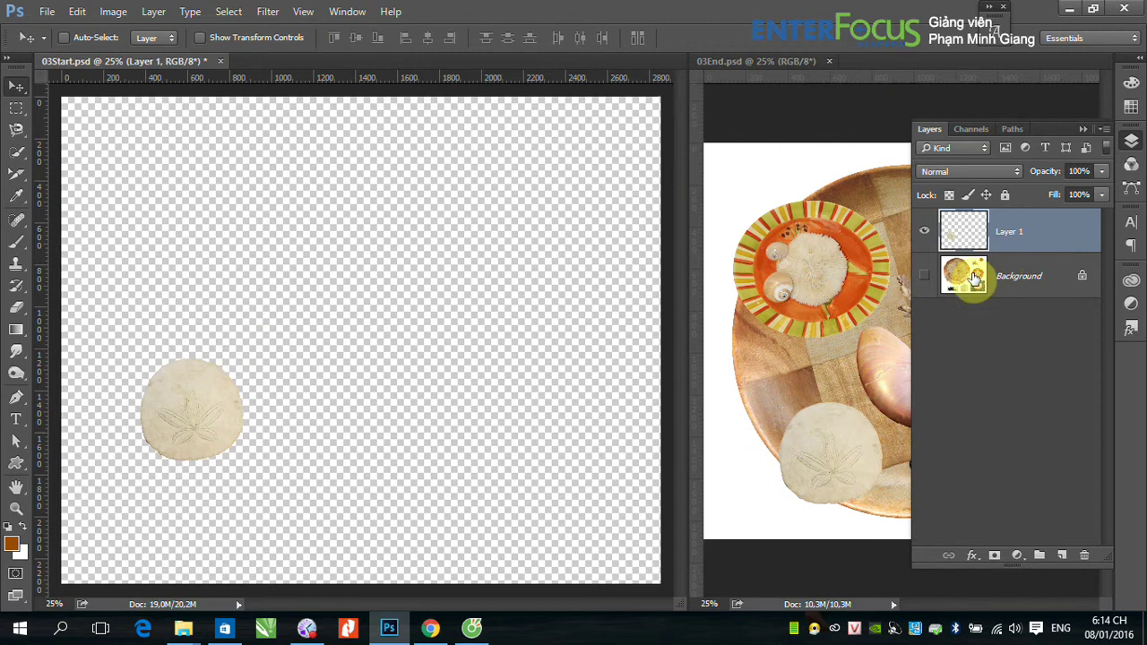
left_click(923, 275)
left_click(1020, 278)
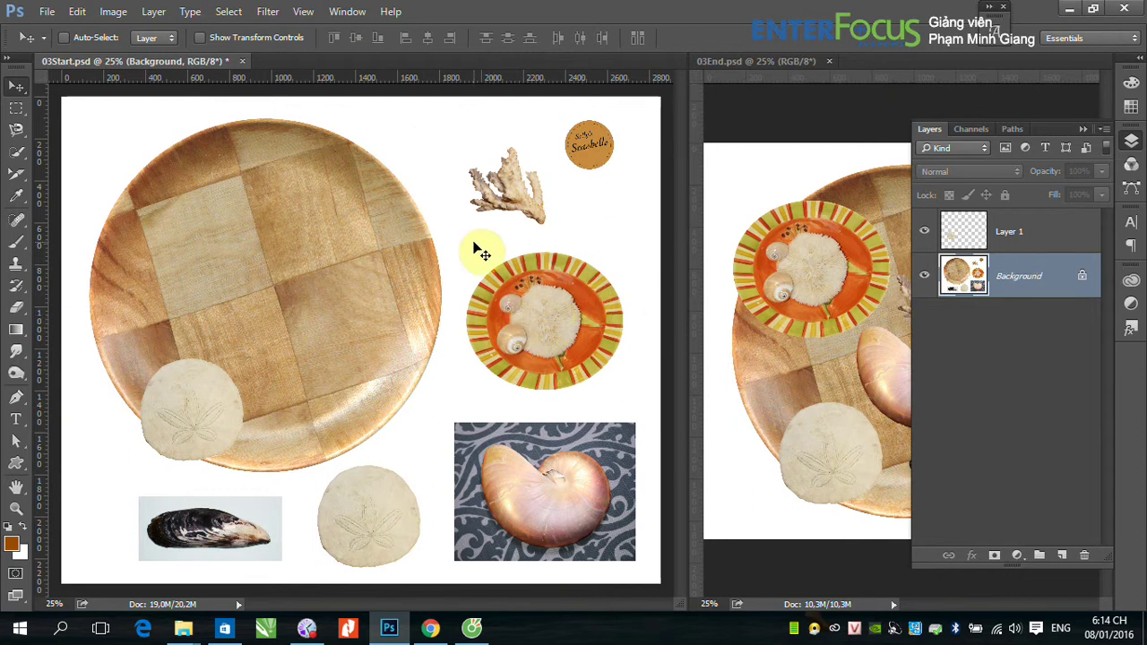
Zoom in on the striped orange plate holding the shells and coral.
key("ctrl")
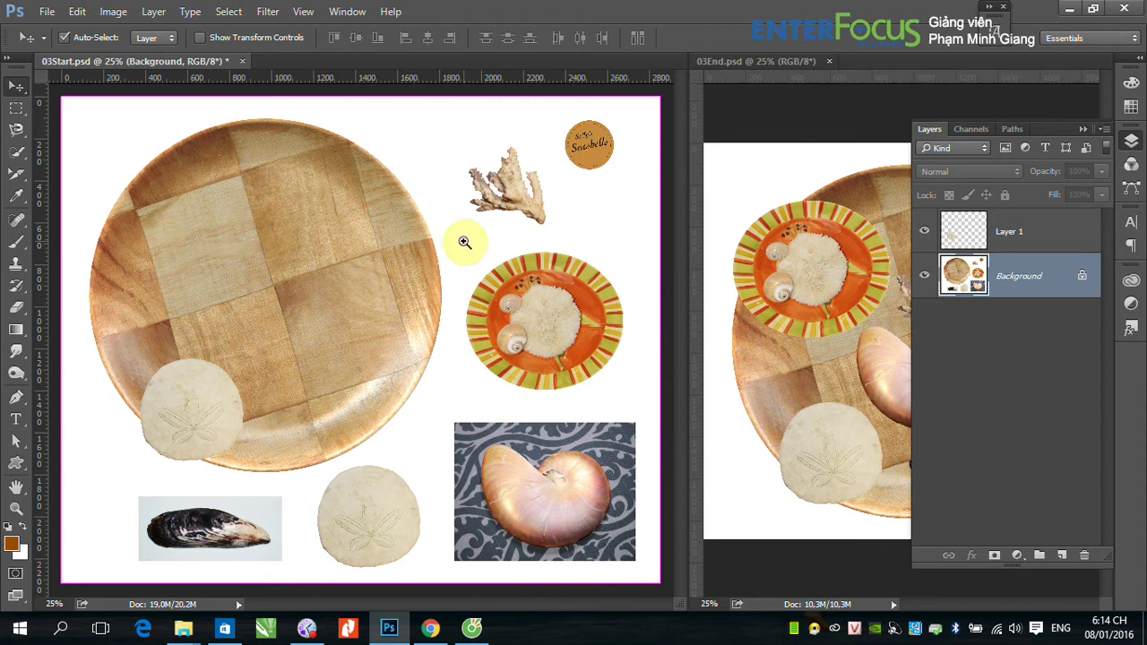
mouse_move(464, 241)
left_mouse_down()
mouse_move(618, 401)
mouse_move(637, 405)
left_mouse_up()
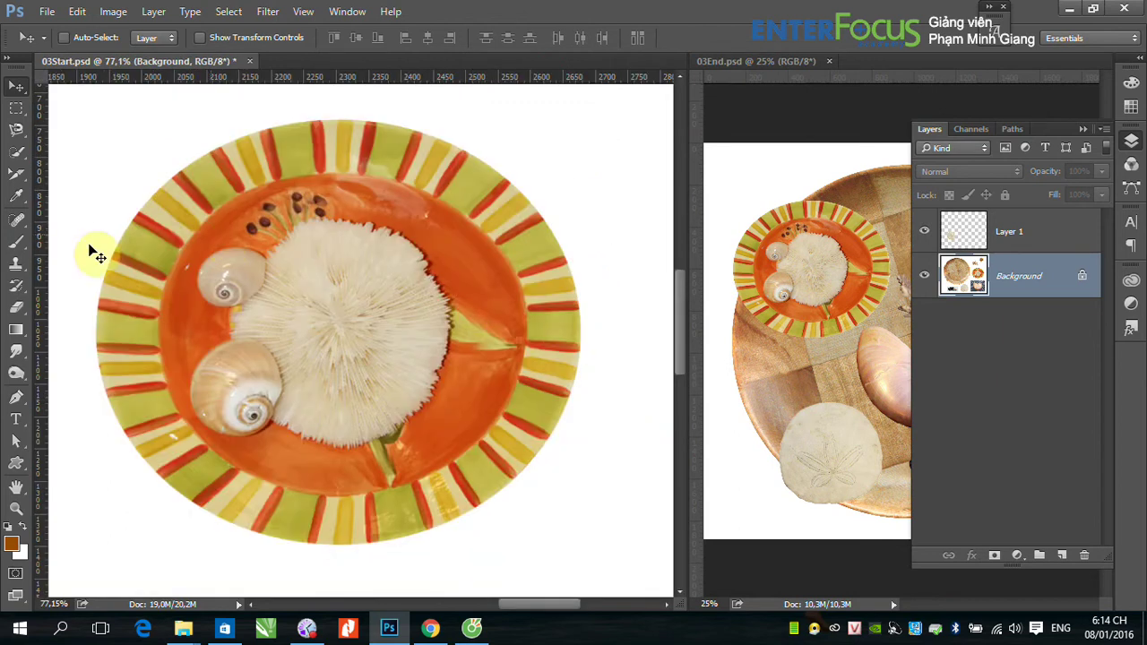
Draw an elliptical marquee fitted to the rim of the striped orange plate.
left_click(17, 107)
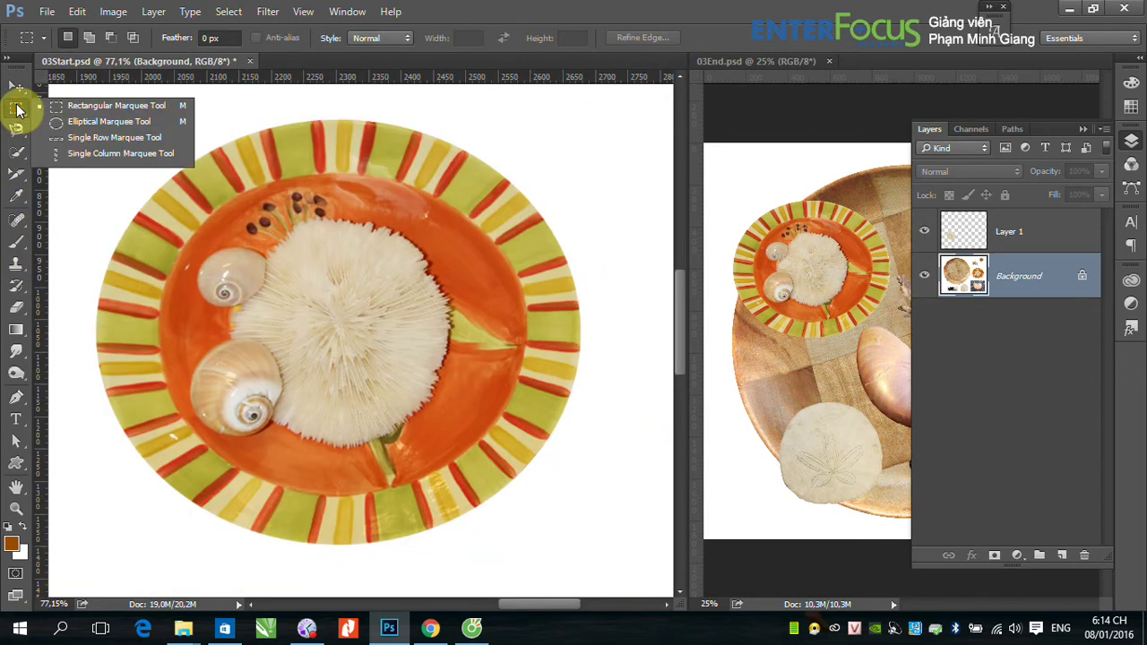
left_click(62, 127)
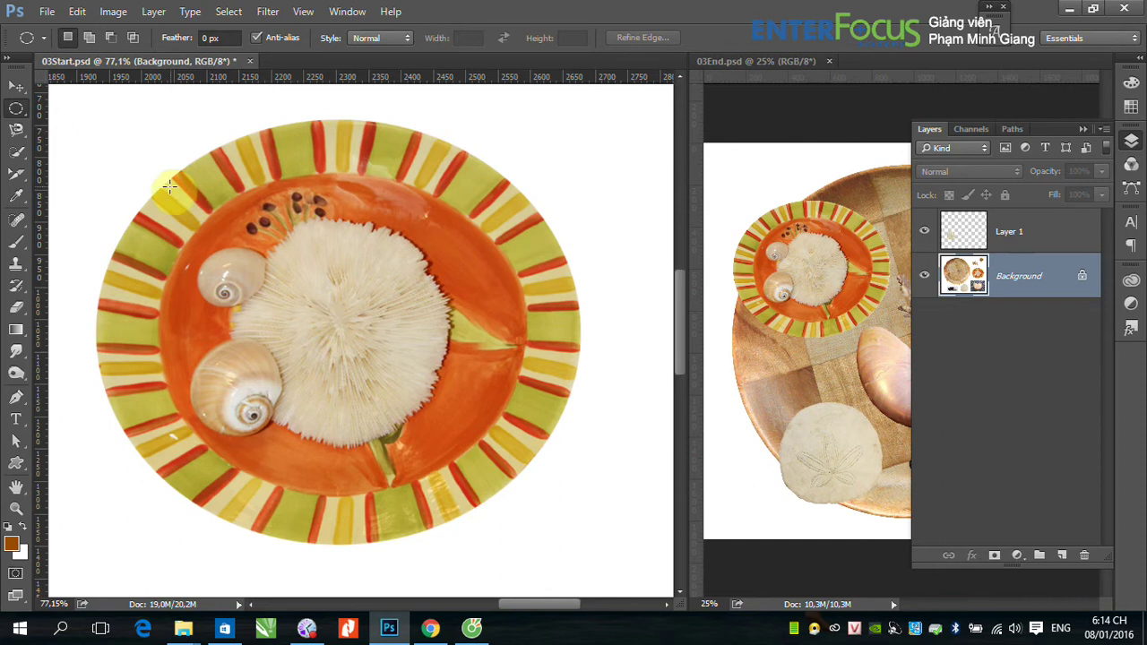
left_click_drag(161, 189, 574, 495)
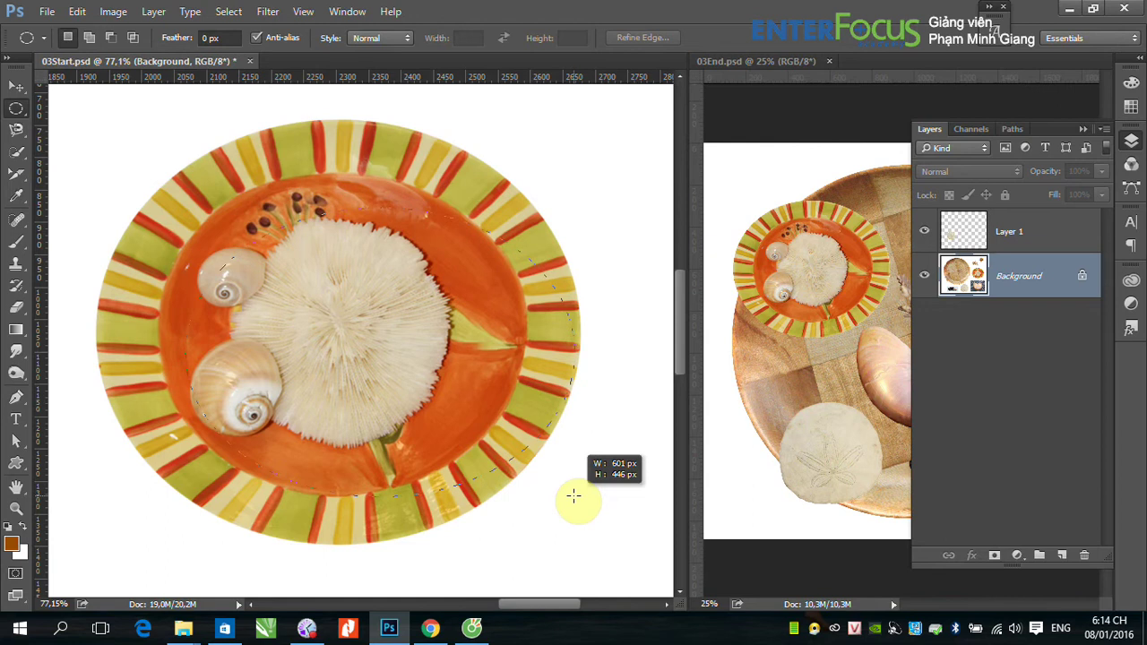
left_click_drag(573, 495, 534, 409)
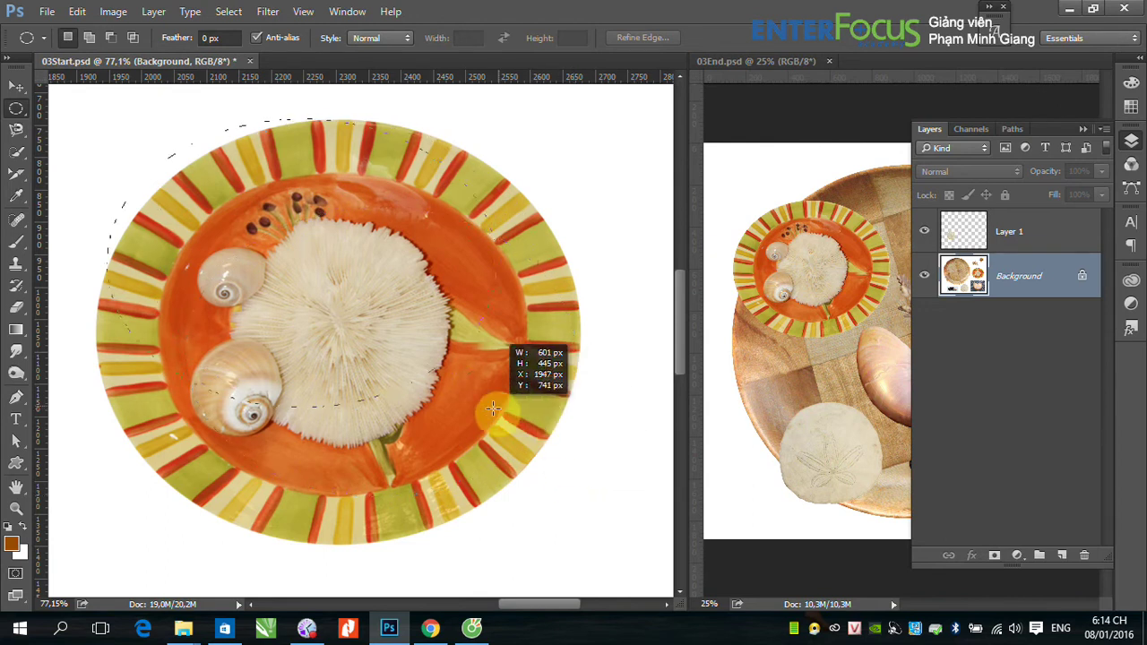
mouse_move(533, 409)
left_mouse_down()
mouse_move(480, 409)
mouse_move(583, 543)
left_mouse_up()
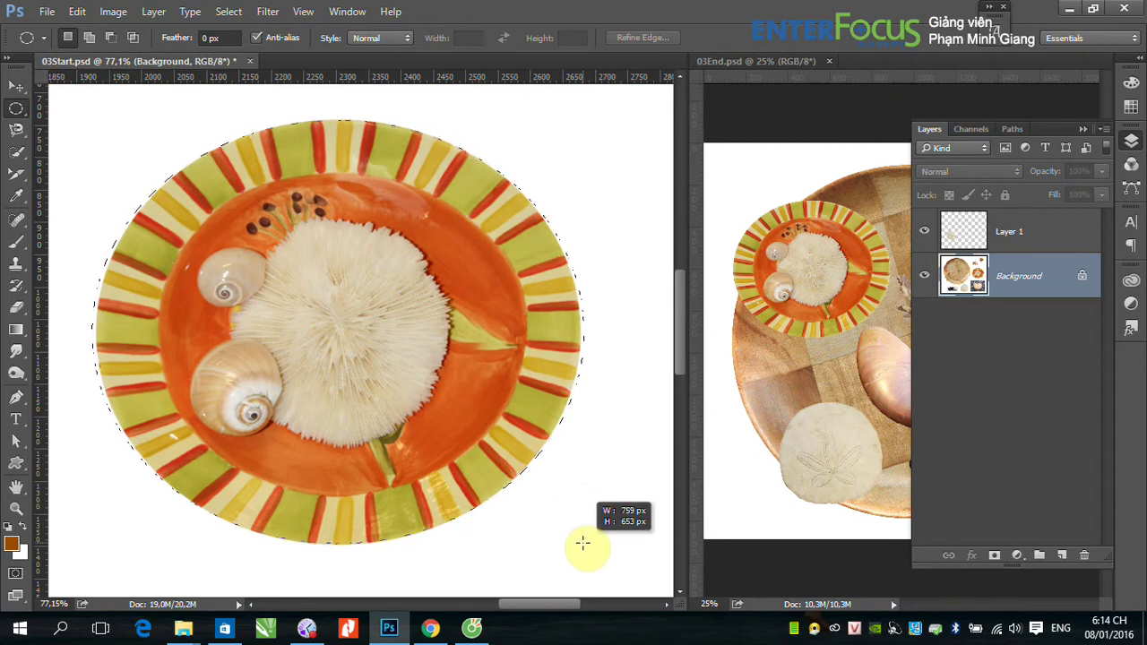
key("space")
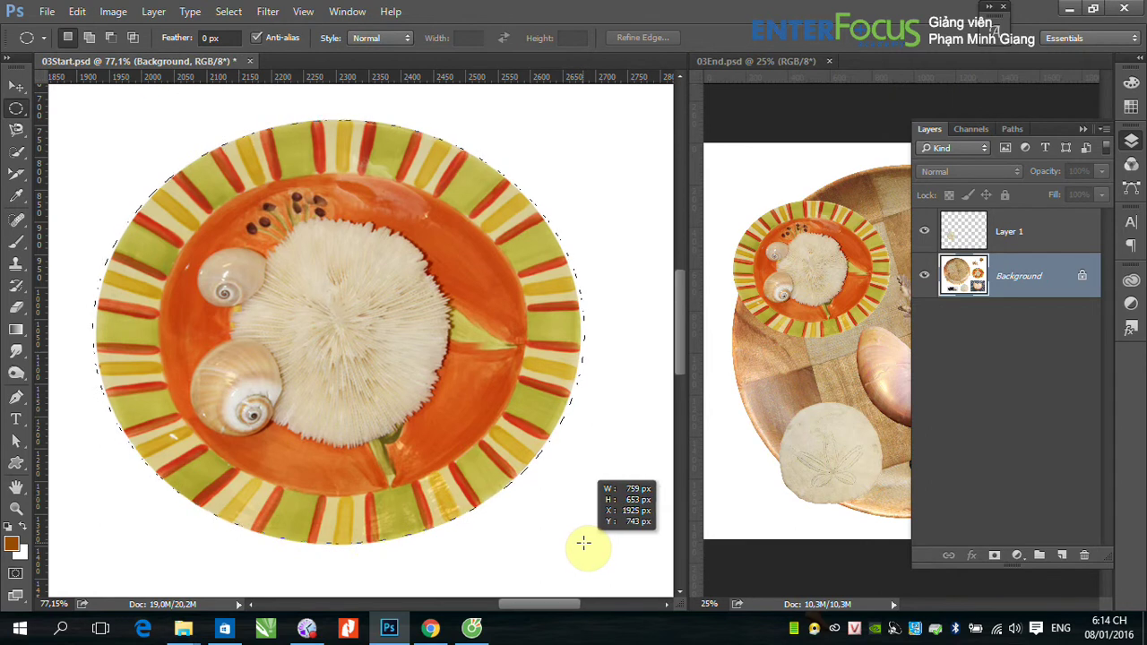
left_click_drag(582, 543, 587, 543)
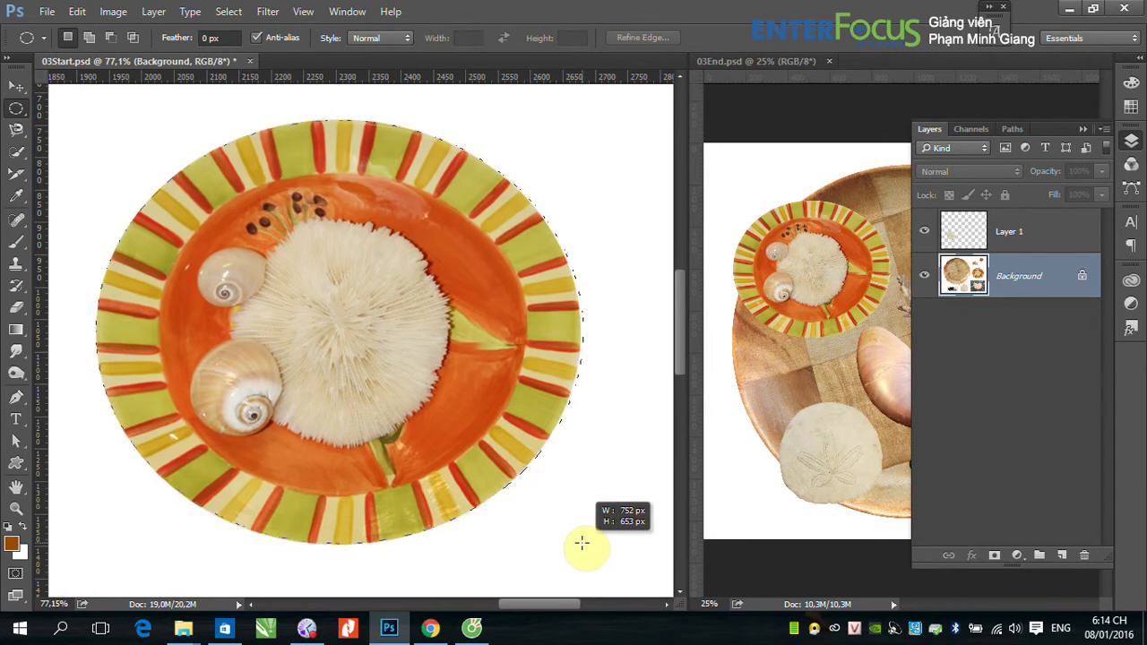
left_click_drag(586, 543, 580, 544)
left_click(16, 86)
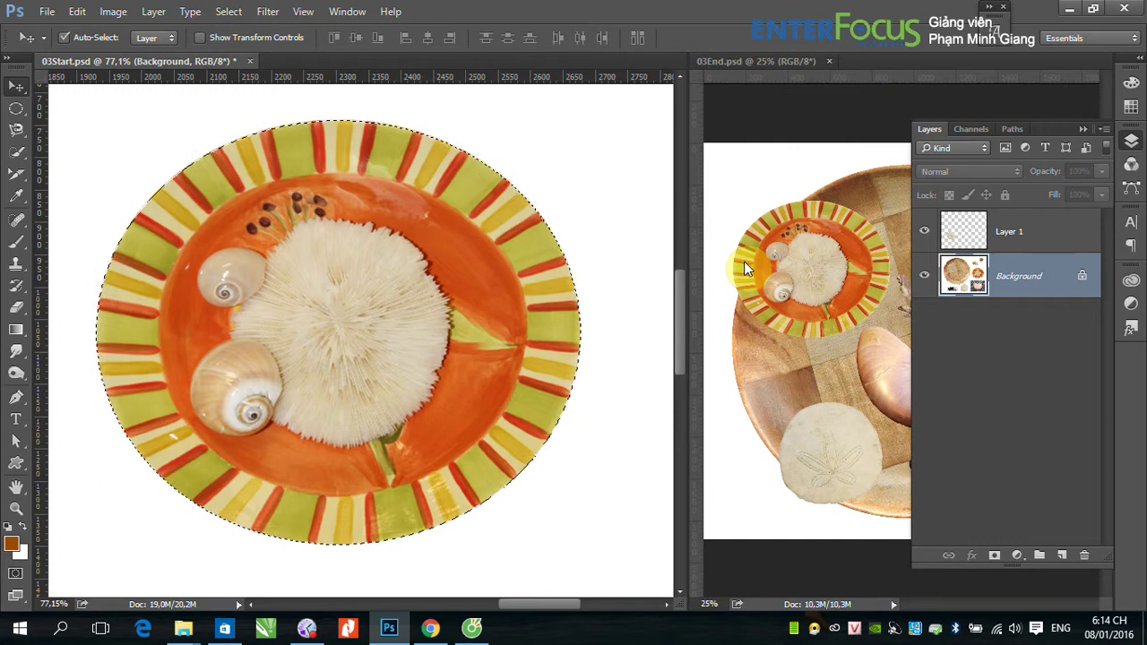
Copy the striped plate to Layer 2 and move it onto the wooden plate's upper left.
key("ctrl+j")
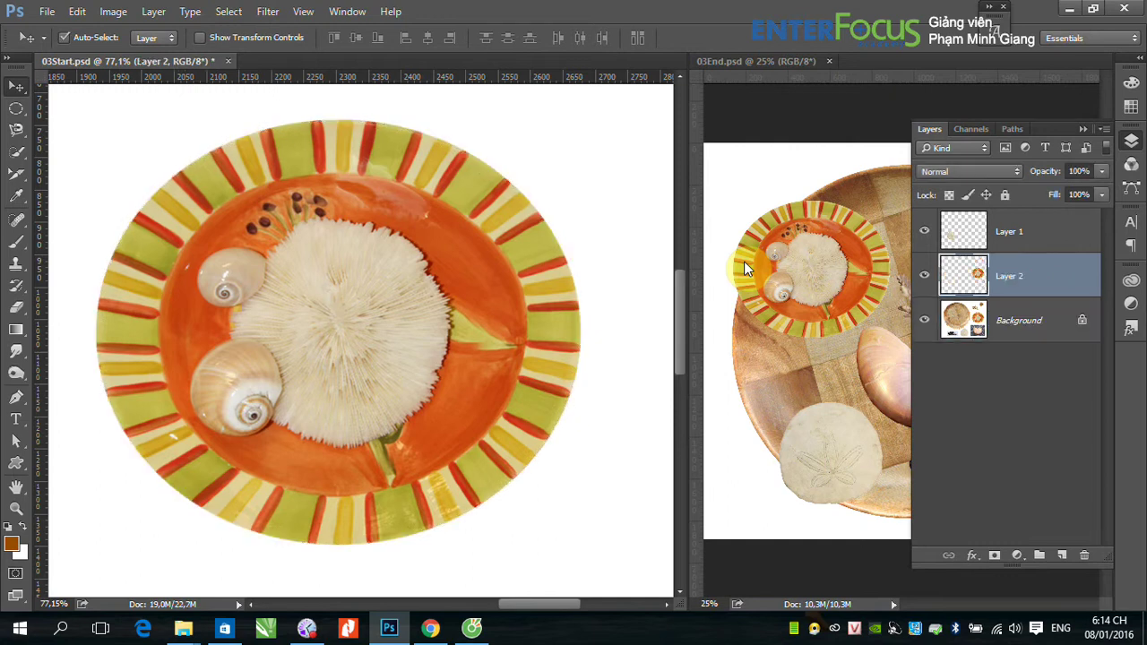
key("ctrl+1")
key("ctrl+0")
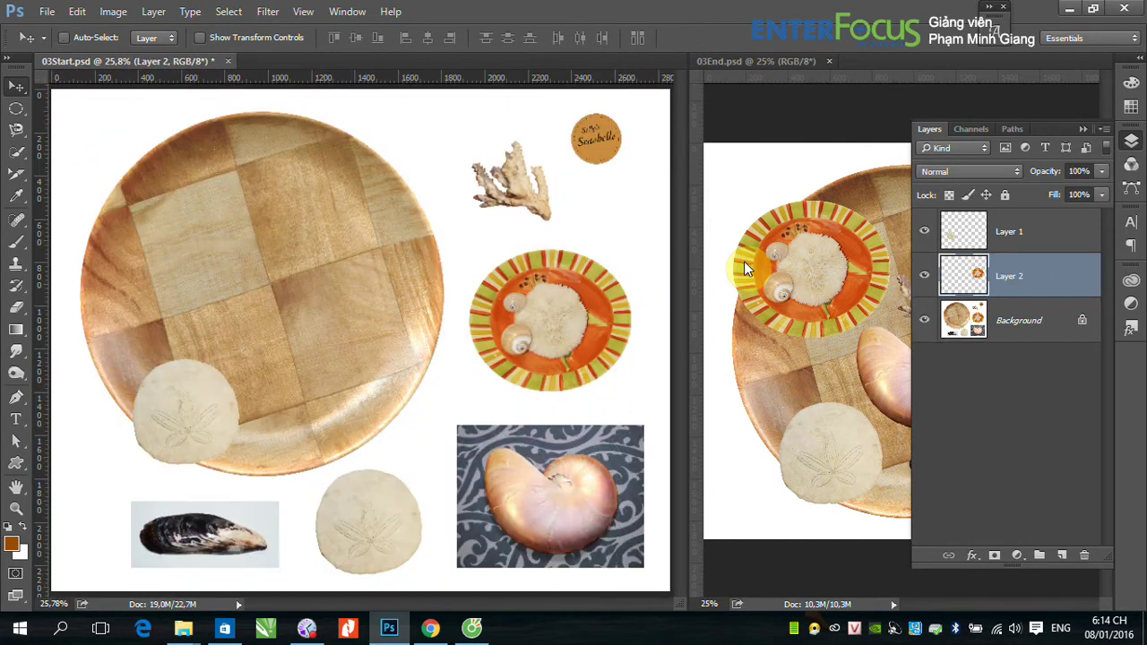
left_click(15, 86)
mouse_move(557, 320)
left_mouse_down()
mouse_move(143, 263)
mouse_move(153, 239)
left_mouse_up()
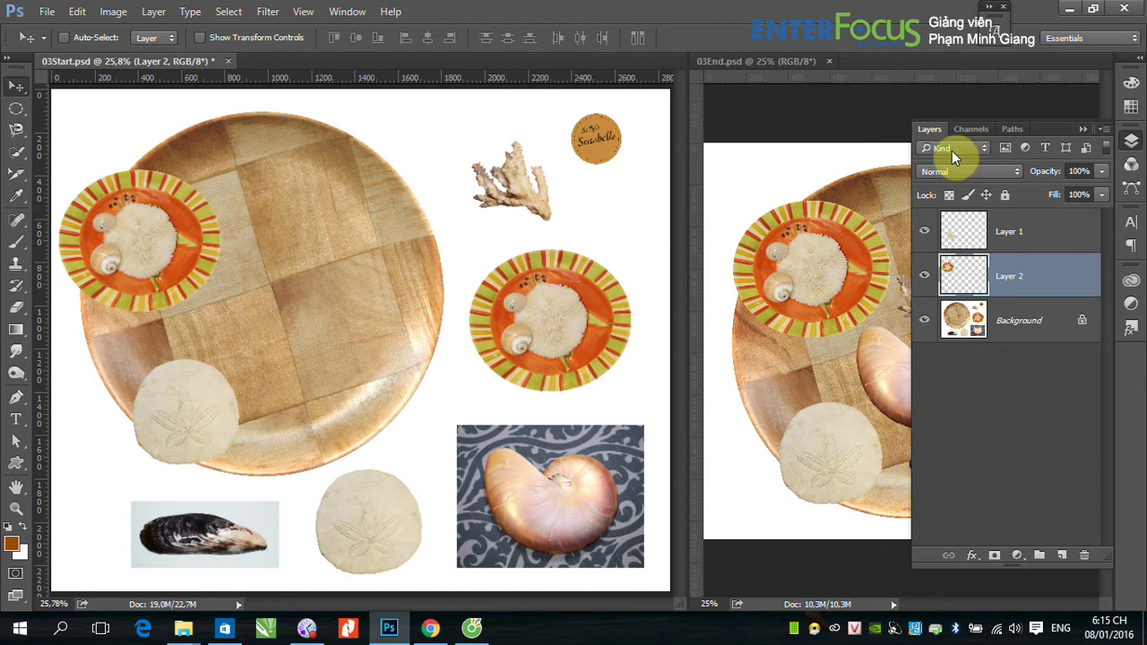
left_click(1078, 127)
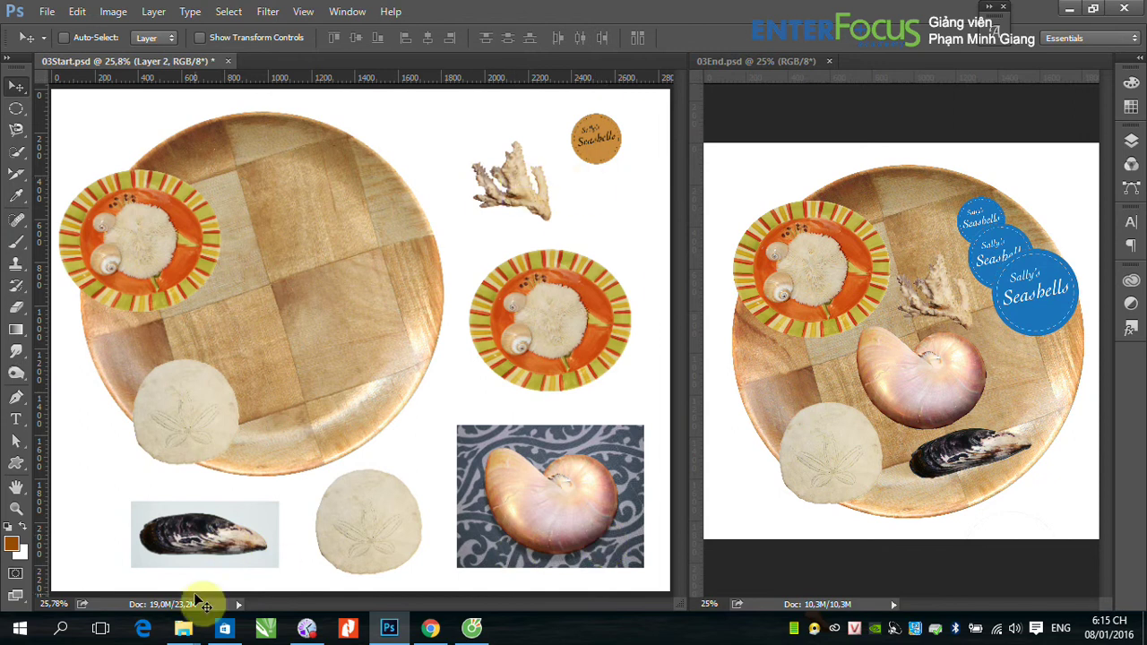
Zoom in on the mussel photo and draw a rectangular marquee around the mussel.
key("ctrl")
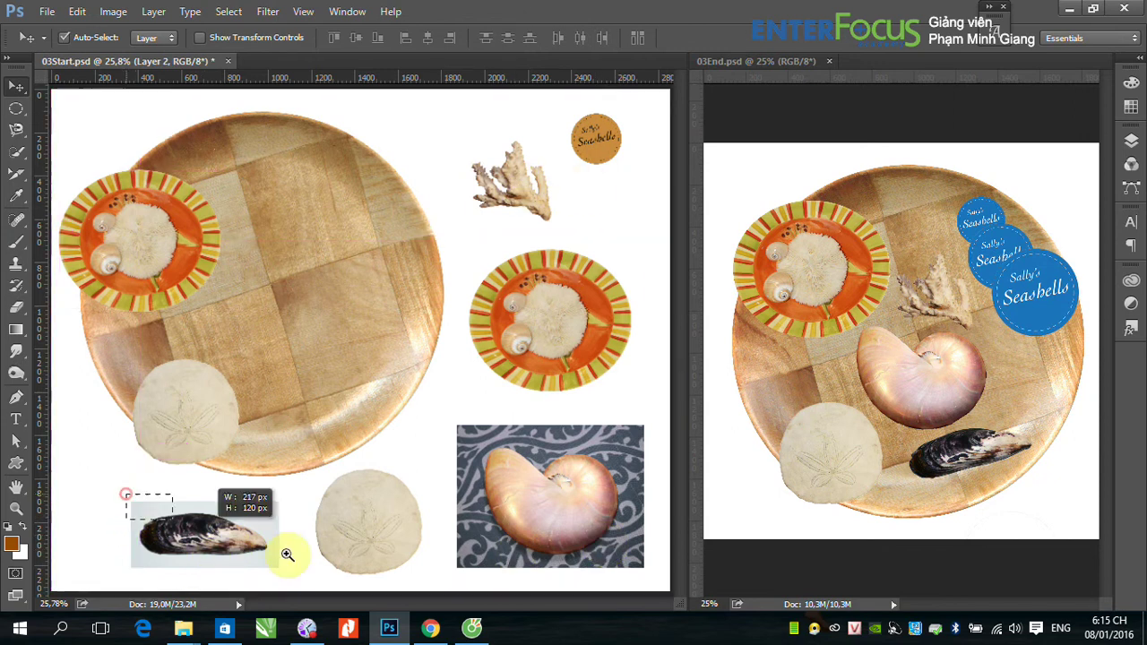
left_click_drag(131, 507, 287, 550)
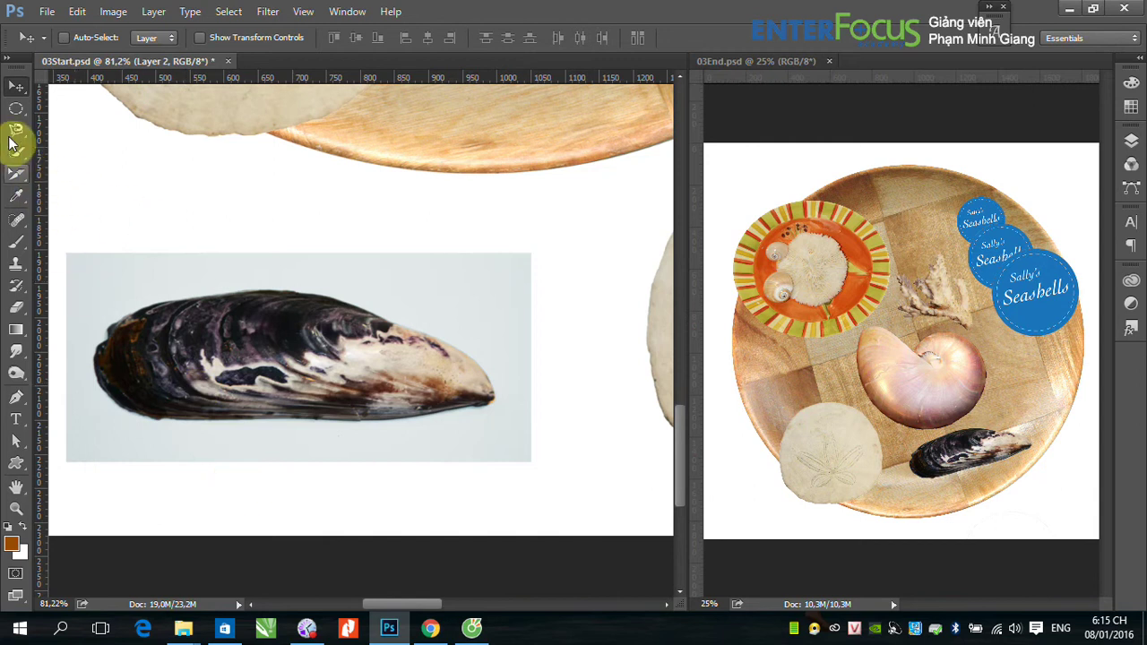
left_click(19, 112)
left_click(108, 104)
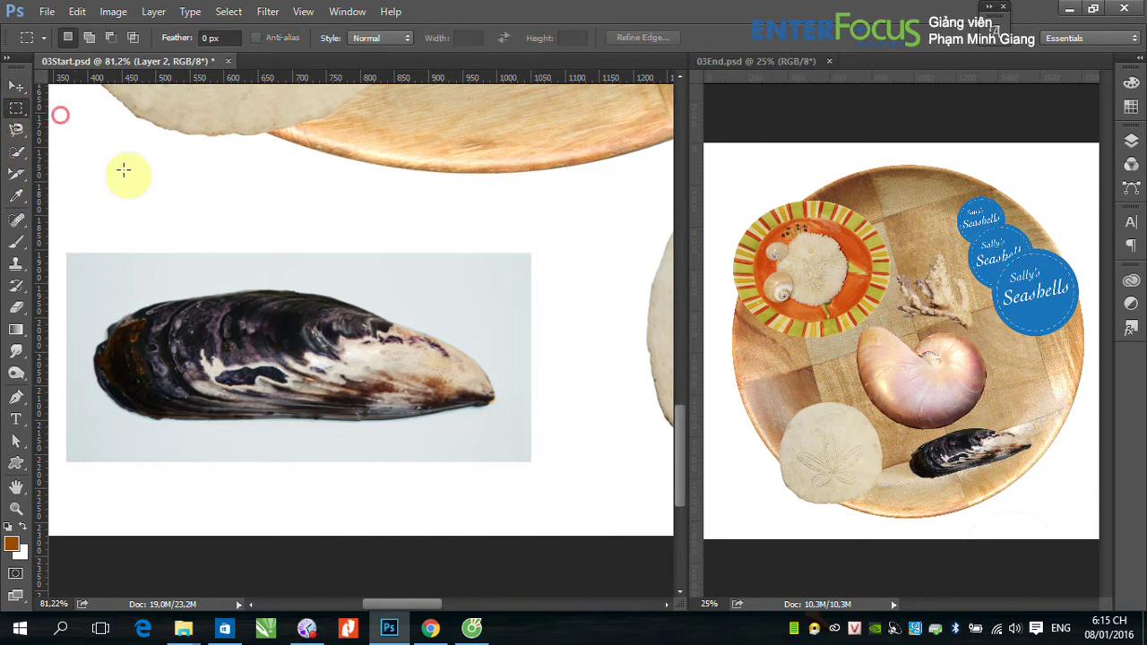
left_click_drag(80, 272, 512, 447)
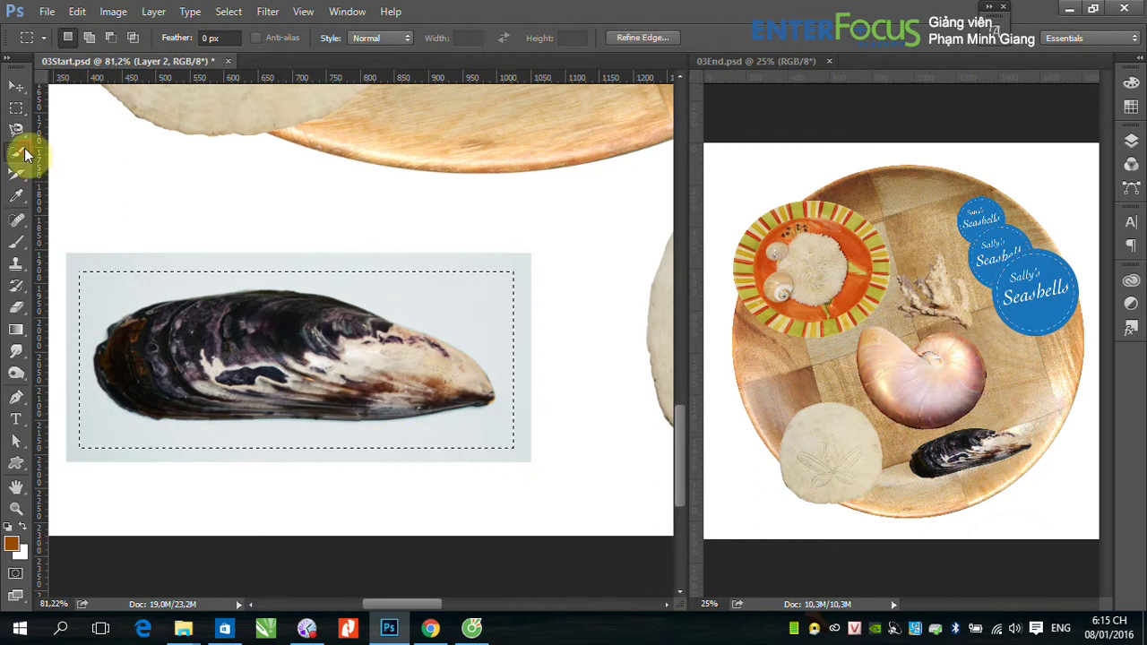
left_click_drag(24, 148, 71, 162)
left_click(451, 312)
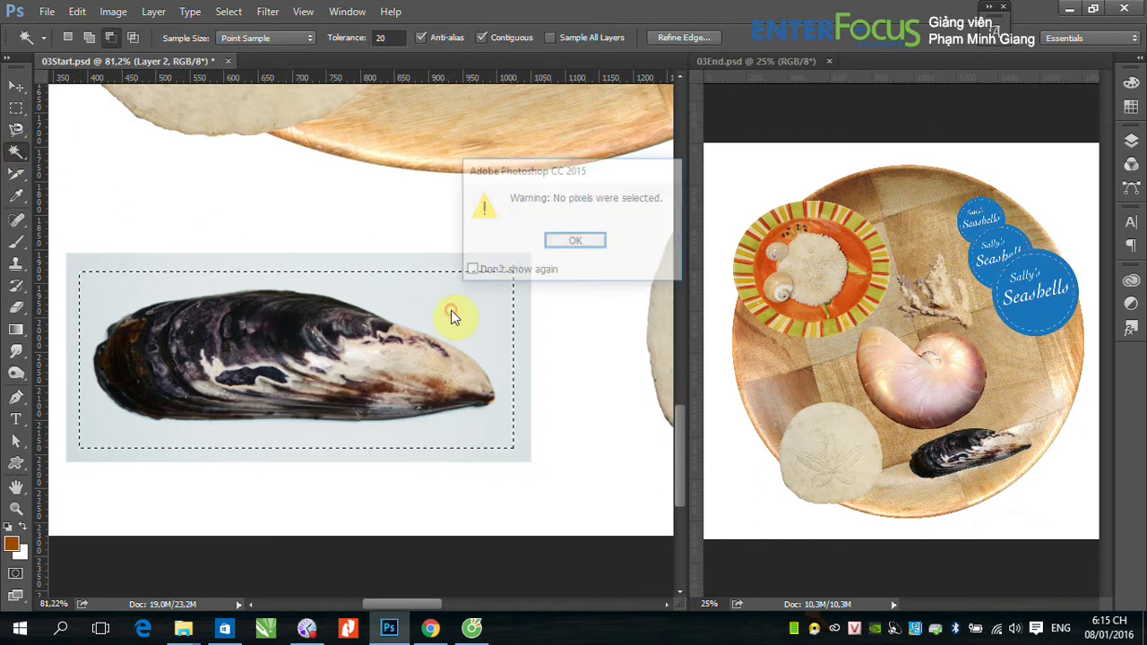
left_click(576, 241)
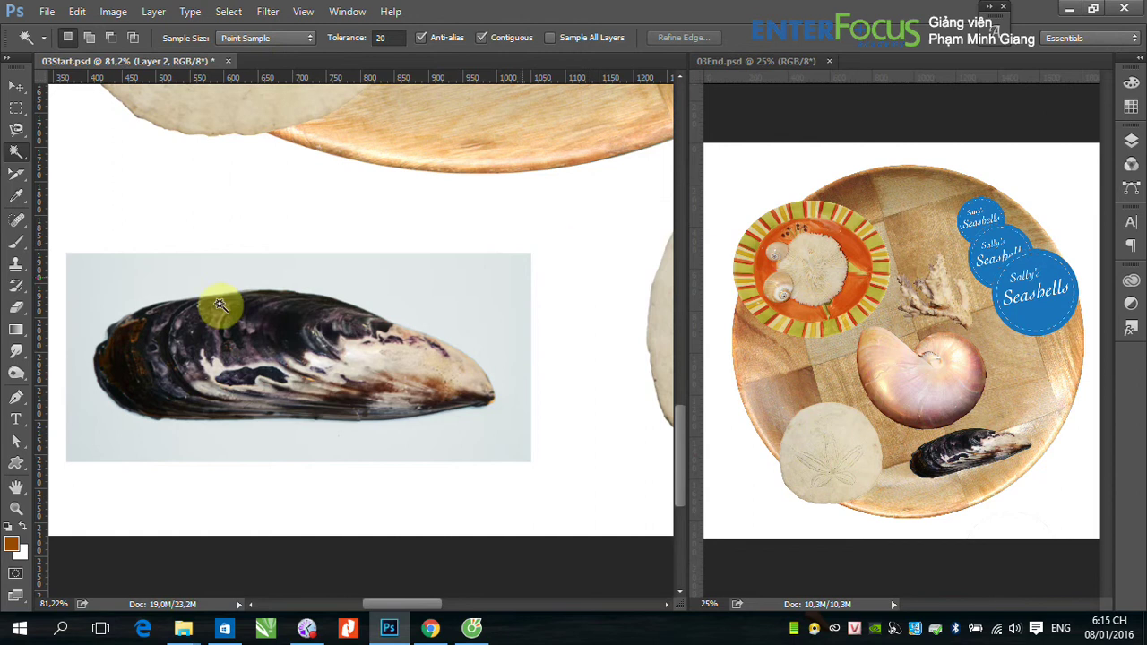
left_click(16, 107)
left_click_drag(82, 283, 508, 446)
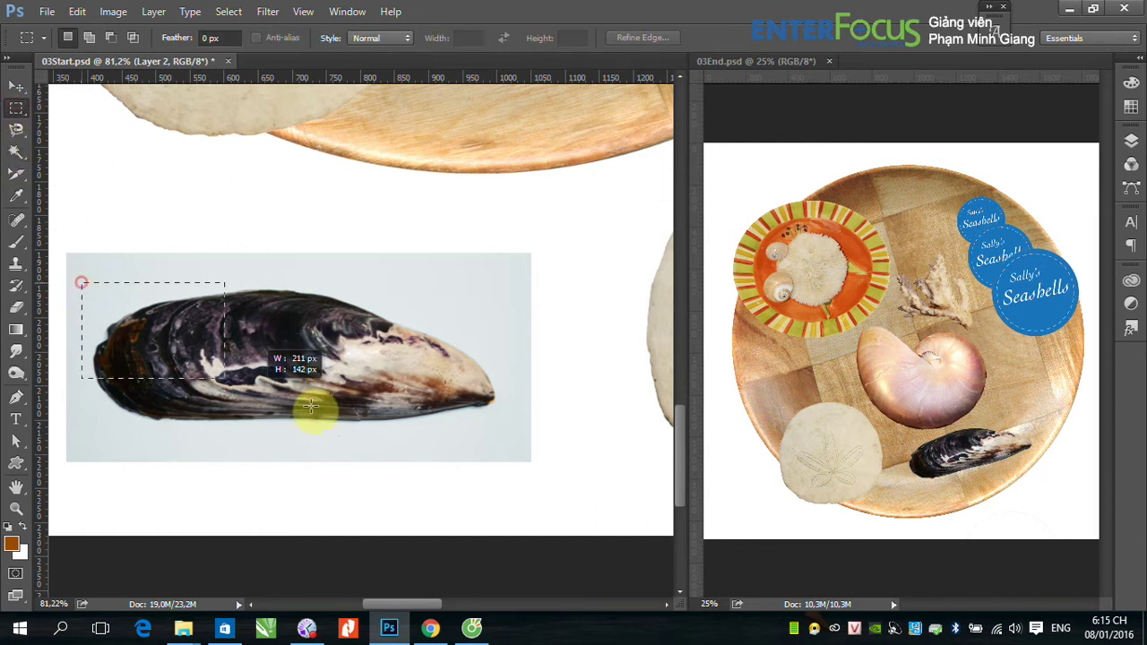
left_click(17, 151)
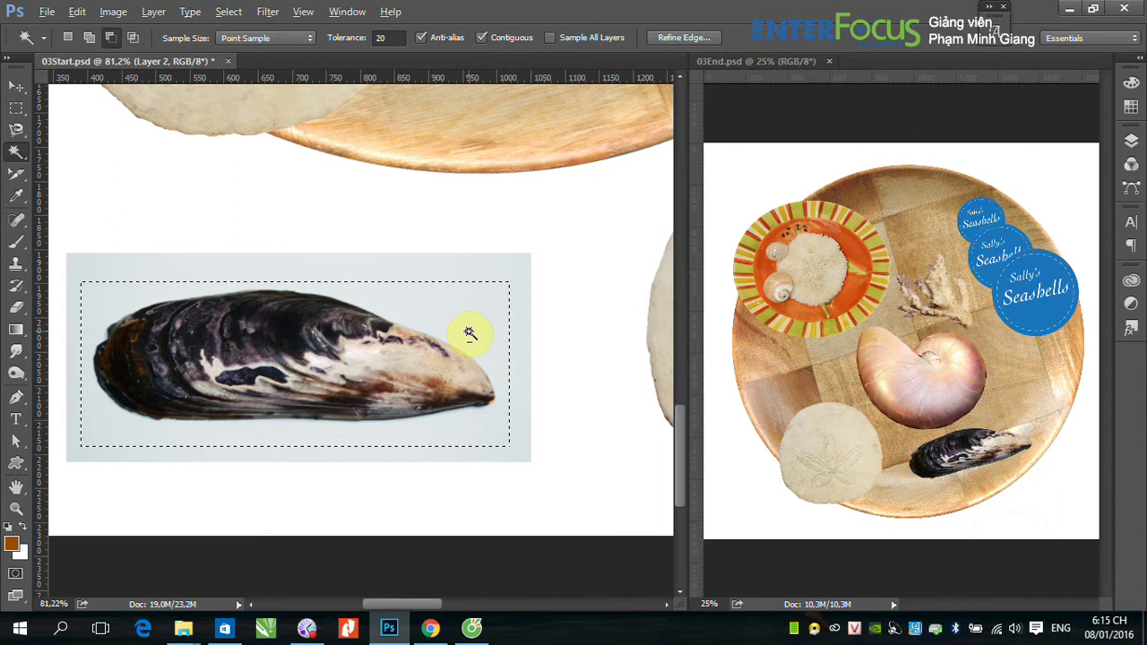
On the Background layer, subtract the pale grey backdrop with the Magic Wand, leaving the mussel.
left_click(1131, 142)
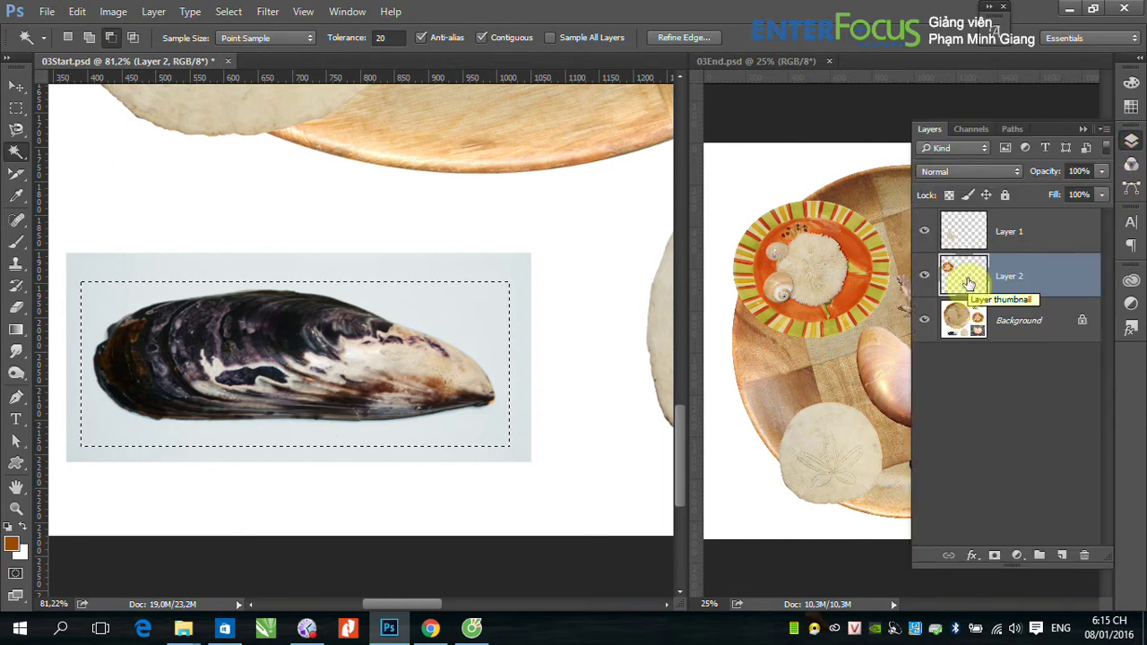
left_click(1017, 322)
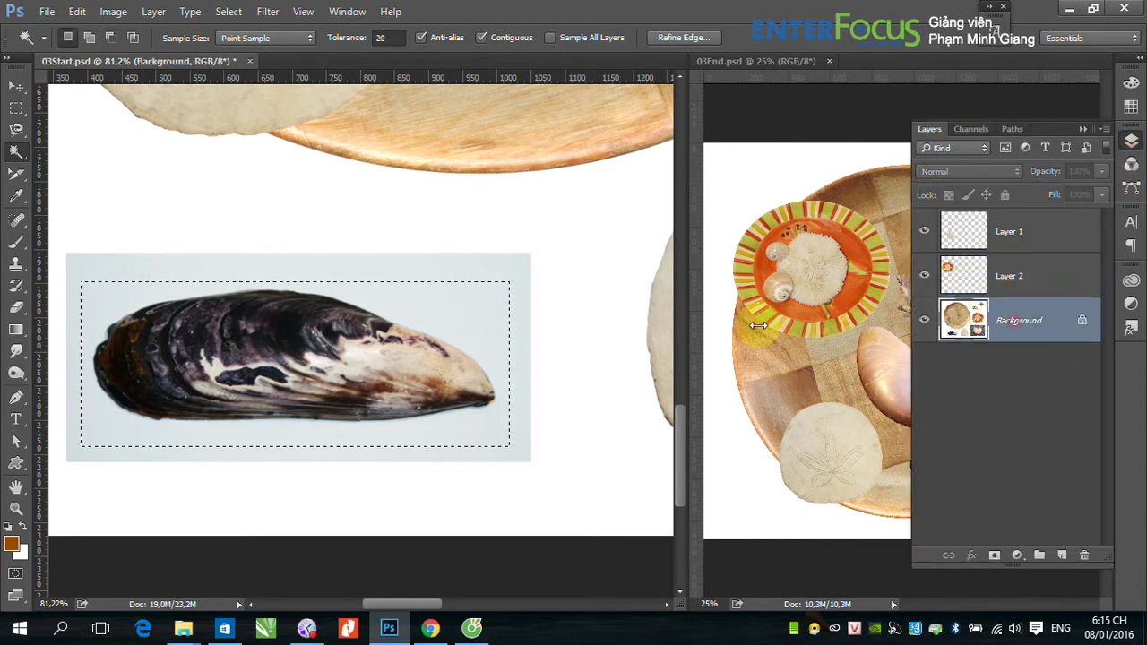
key("shift")
left_click(471, 313, "alt")
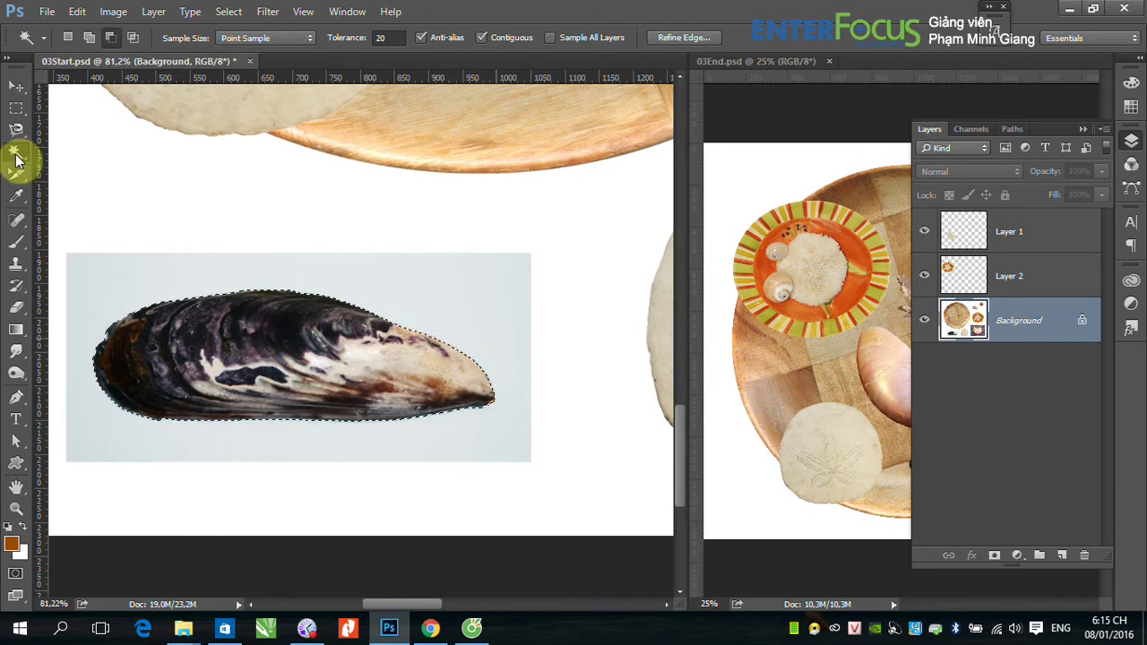
left_click(16, 87)
Copy the mussel to Layer 3 and place it on the wooden plate beside the sand dollar.
key("ctrl+minus")
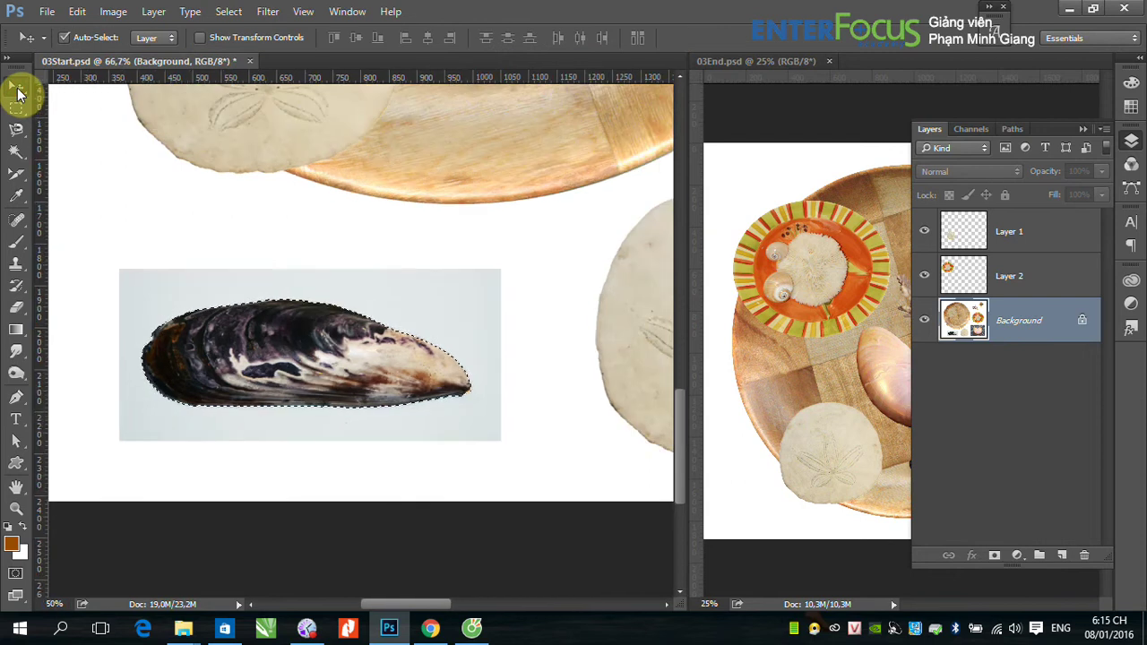
key("ctrl+minus")
key("ctrl+minus")
key("ctrl+minus")
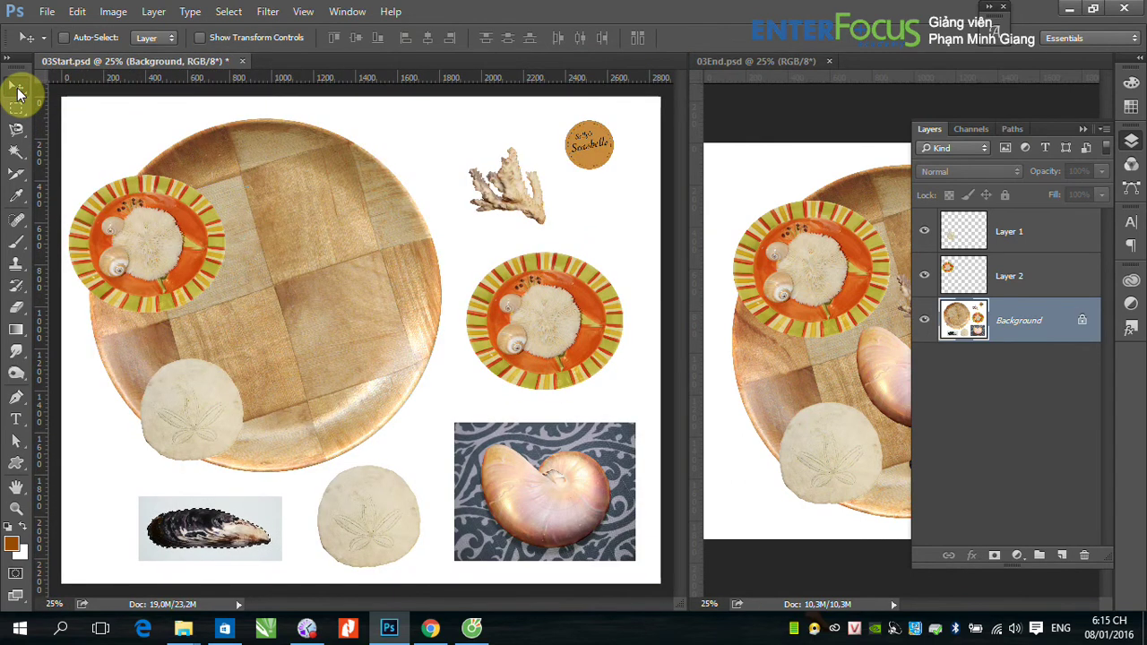
key("ctrl+j")
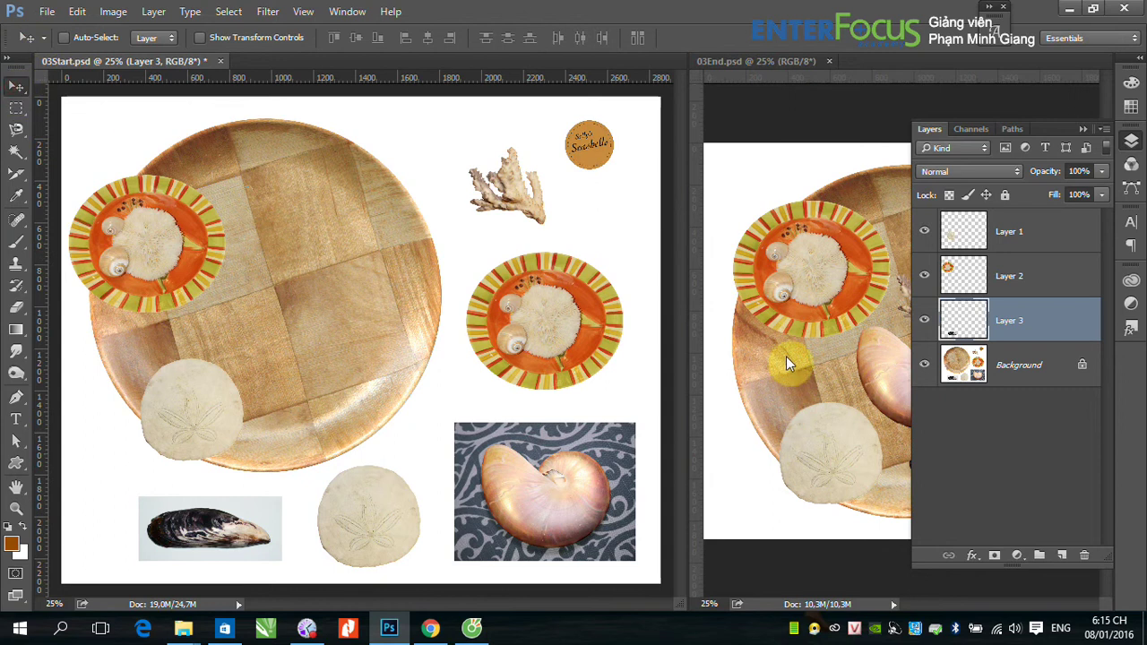
left_click(1082, 129)
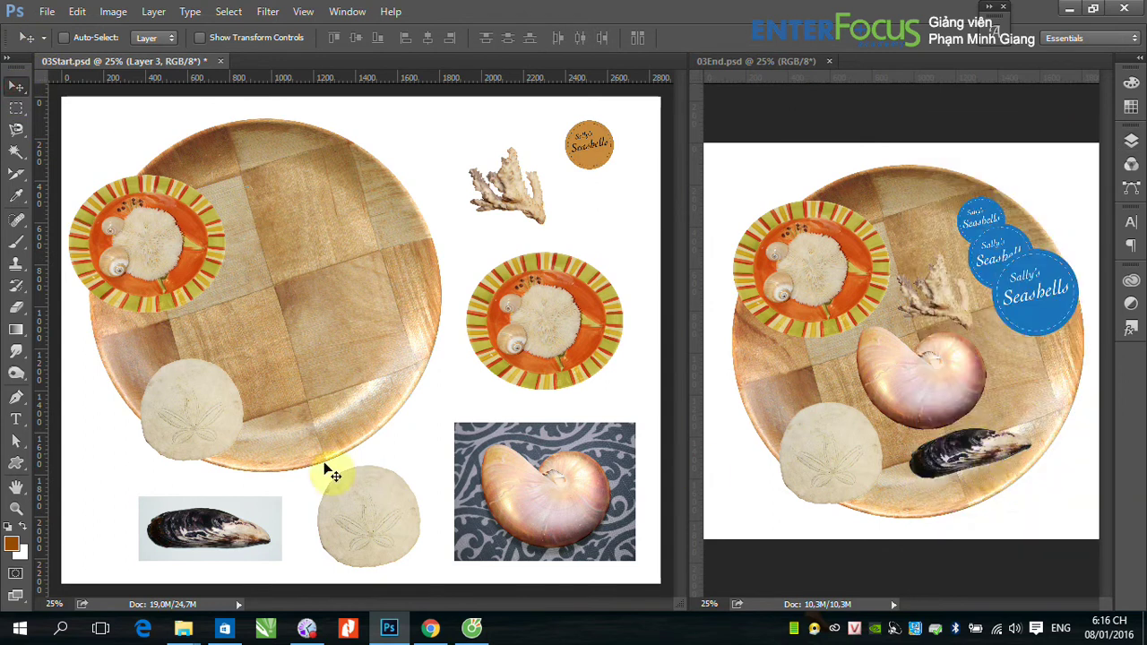
left_click_drag(203, 530, 360, 411)
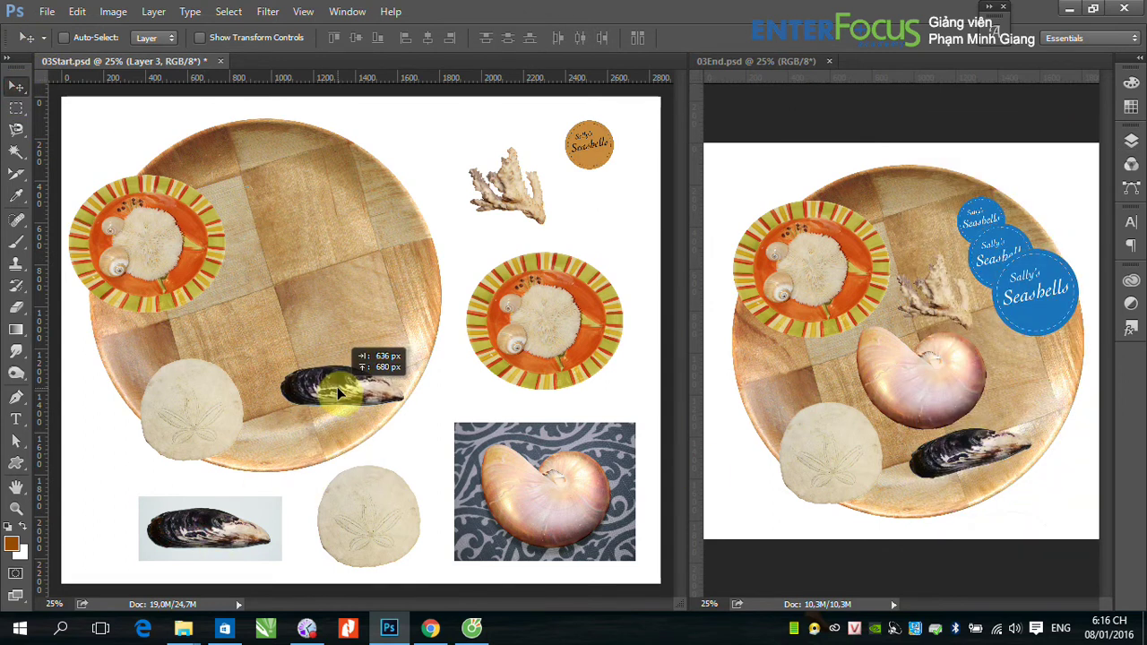
left_click_drag(336, 394, 325, 408)
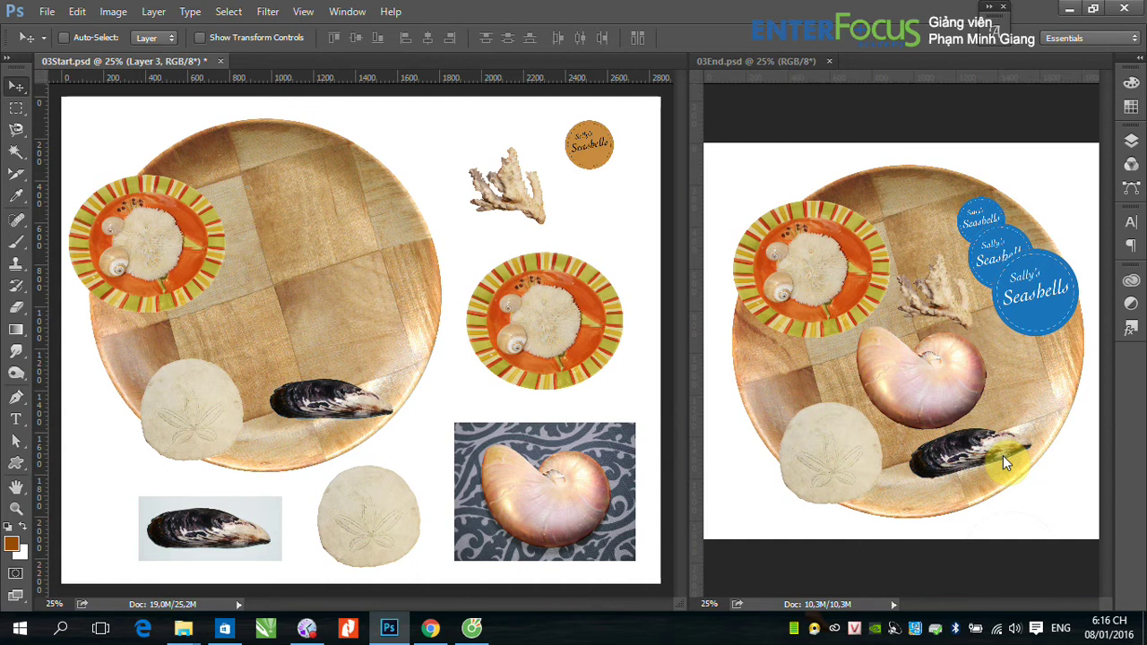
Rotate the Layer 3 mussel to about -21° with Free Transform, along the plate's lower rim.
left_click(76, 12)
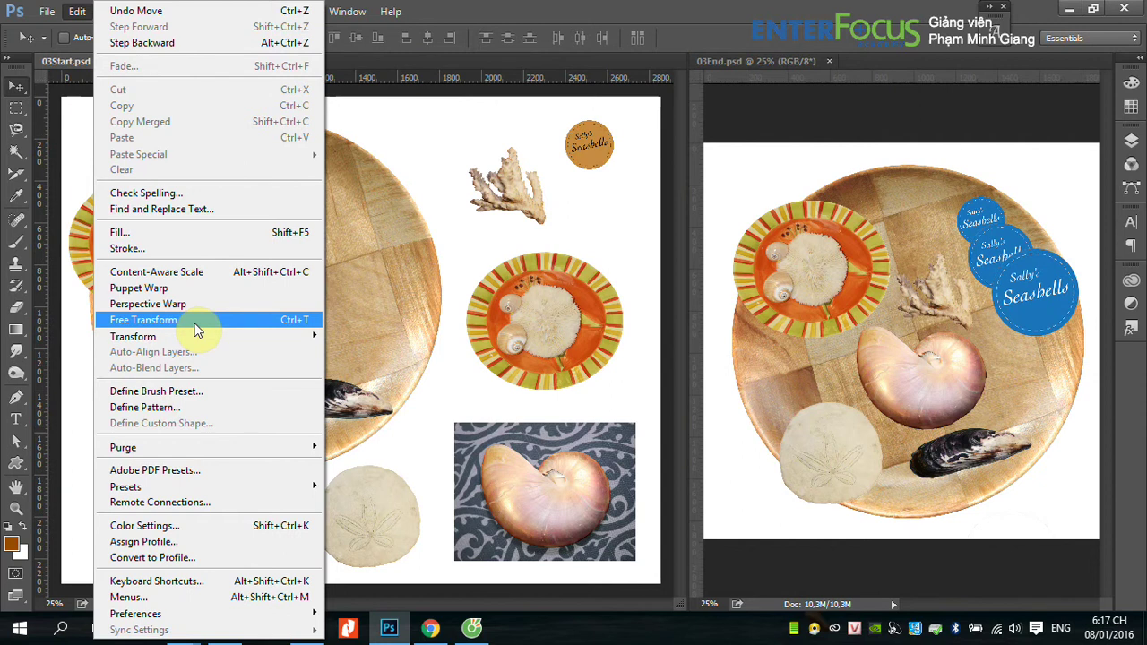
left_click(195, 323)
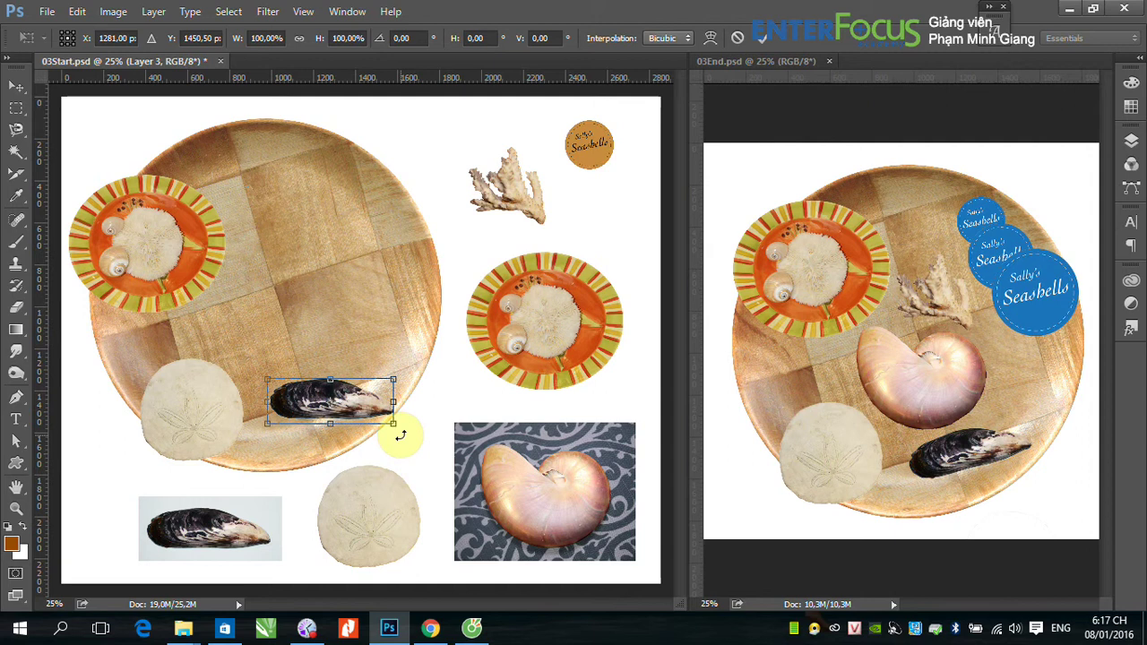
left_click_drag(401, 436, 427, 407)
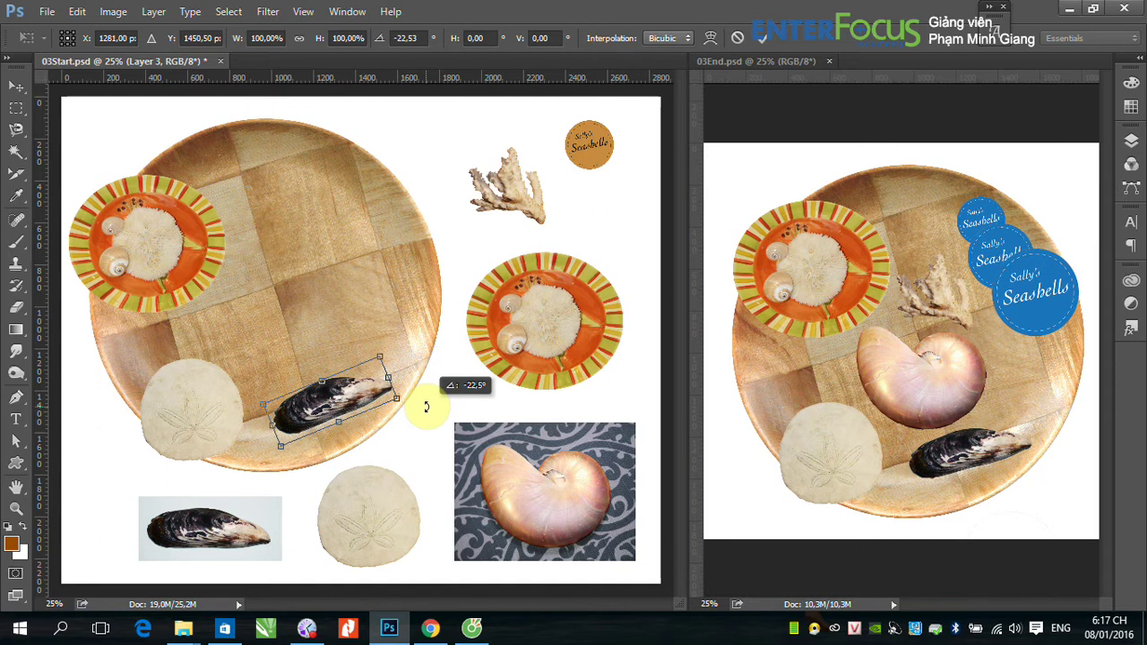
left_click_drag(427, 407, 425, 404)
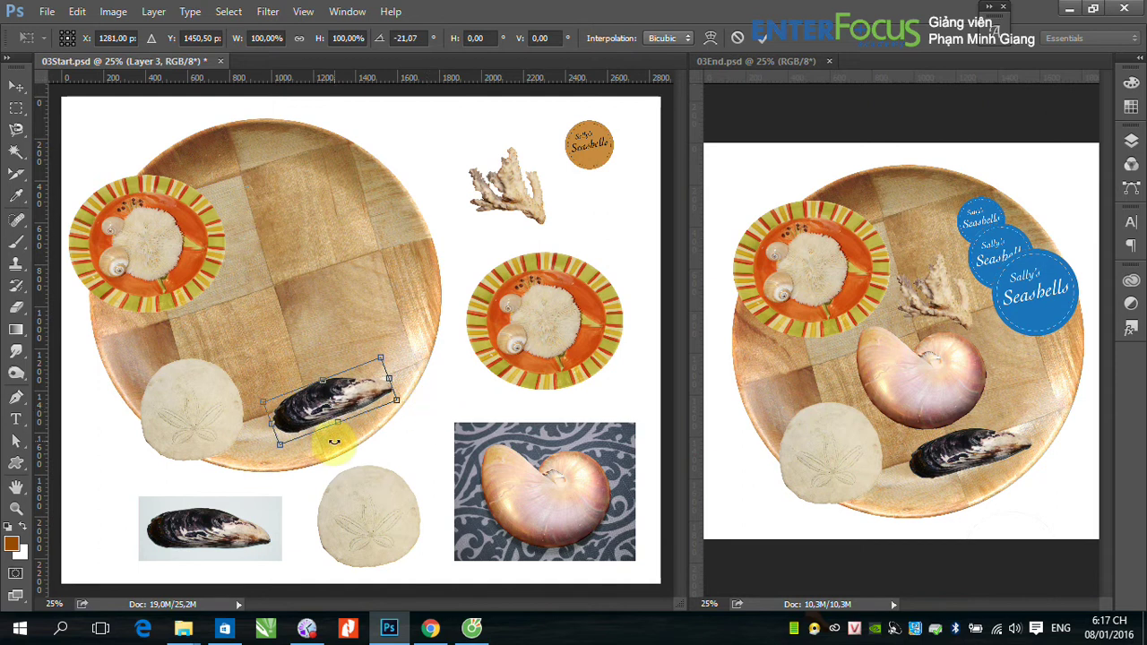
key("Return")
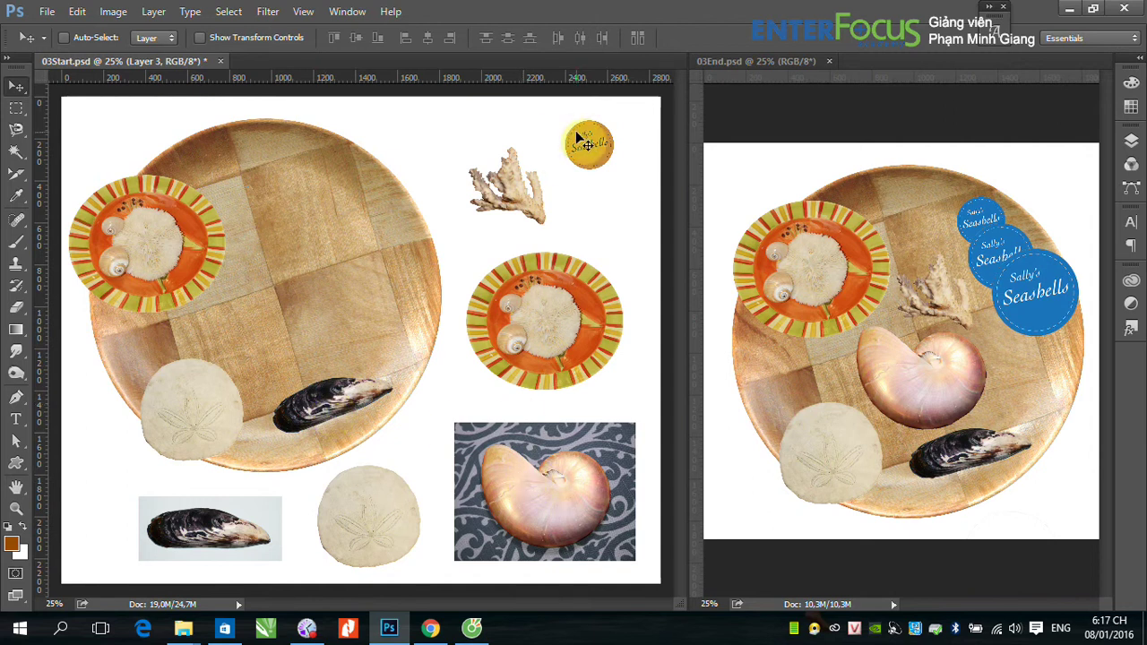
Draw a rectangular marquee around the coral on the Background layer.
left_click(16, 108)
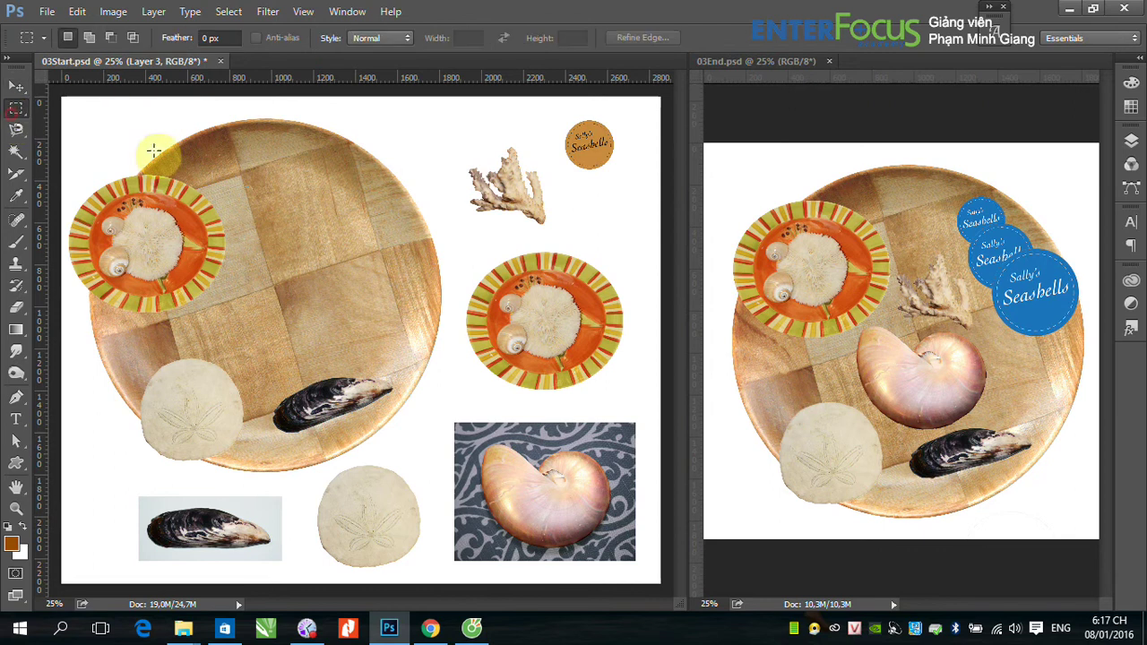
left_click_drag(450, 139, 555, 236)
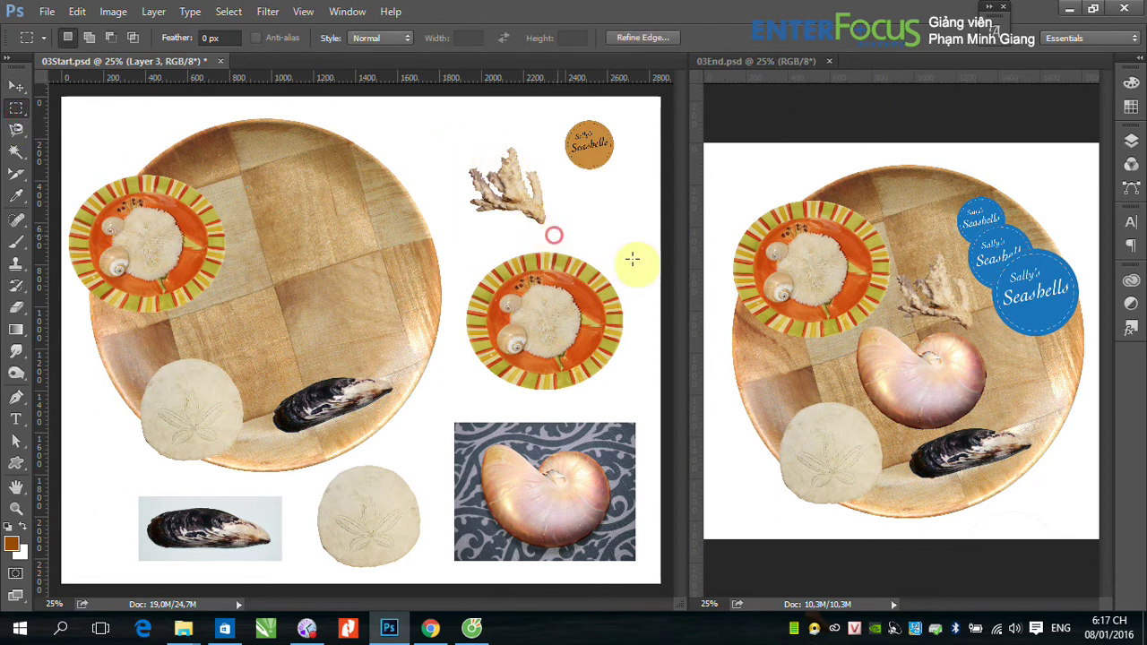
left_click(1130, 142)
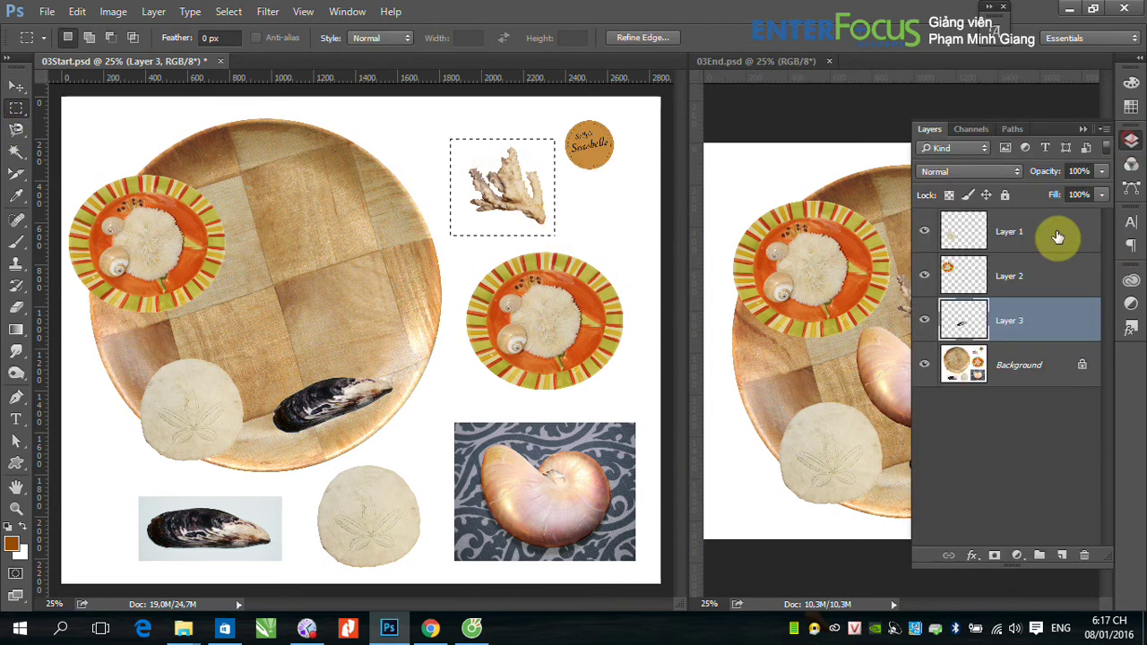
left_click(1018, 360)
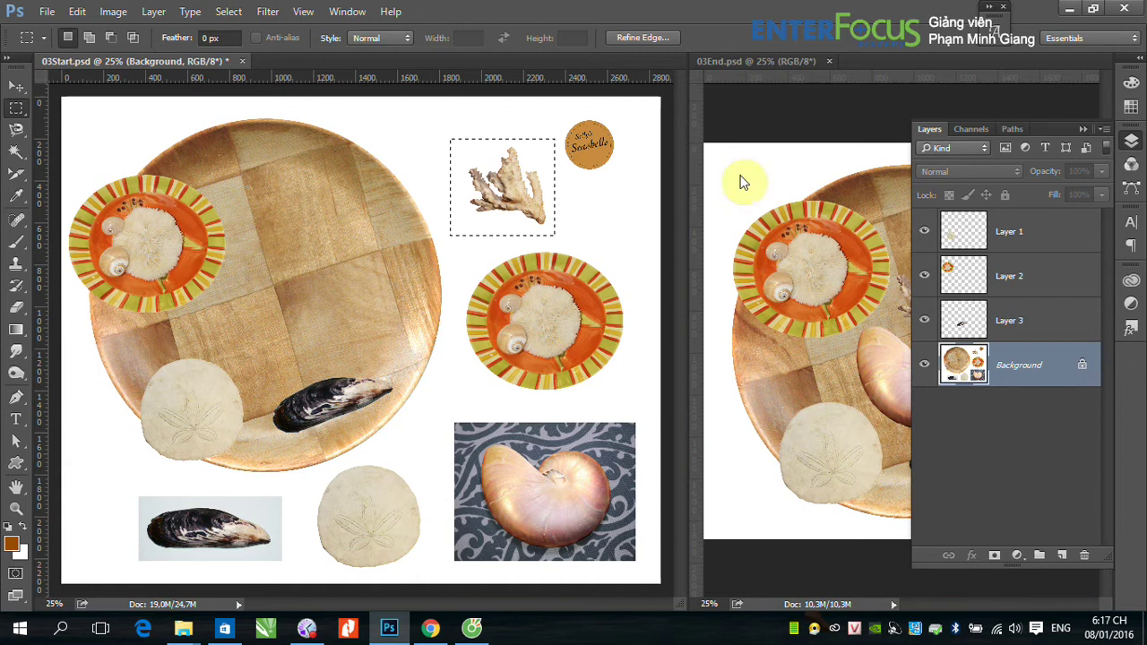
left_click_drag(433, 126, 664, 314)
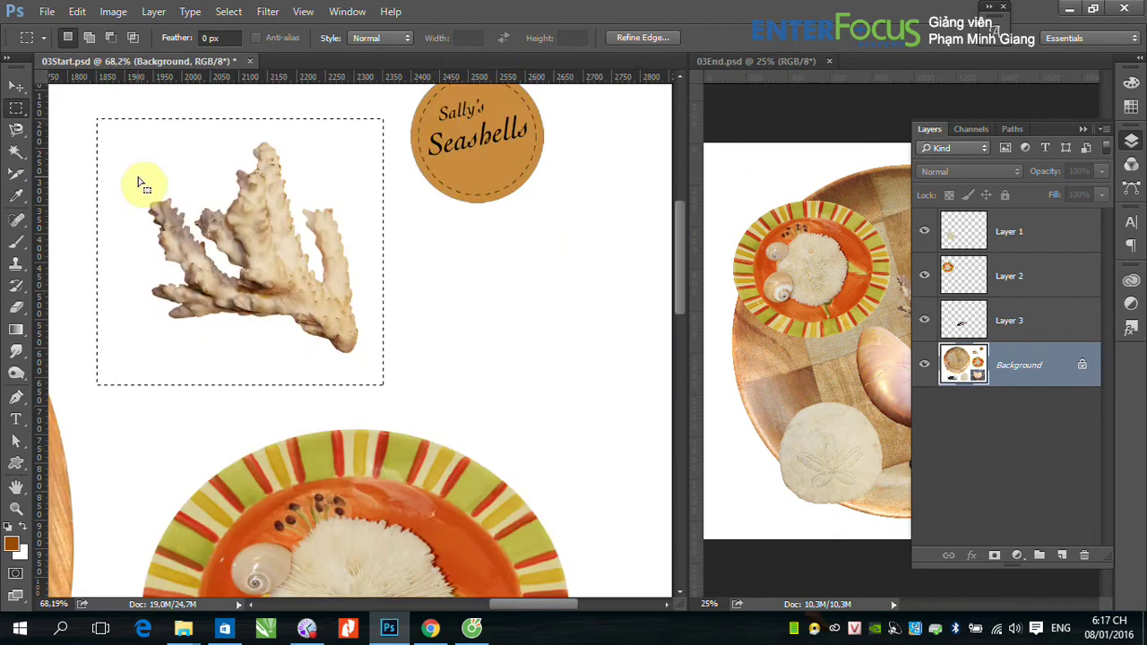
Subtract the white surround with the Magic Wand and copy the coral to Layer 4.
left_click(18, 154)
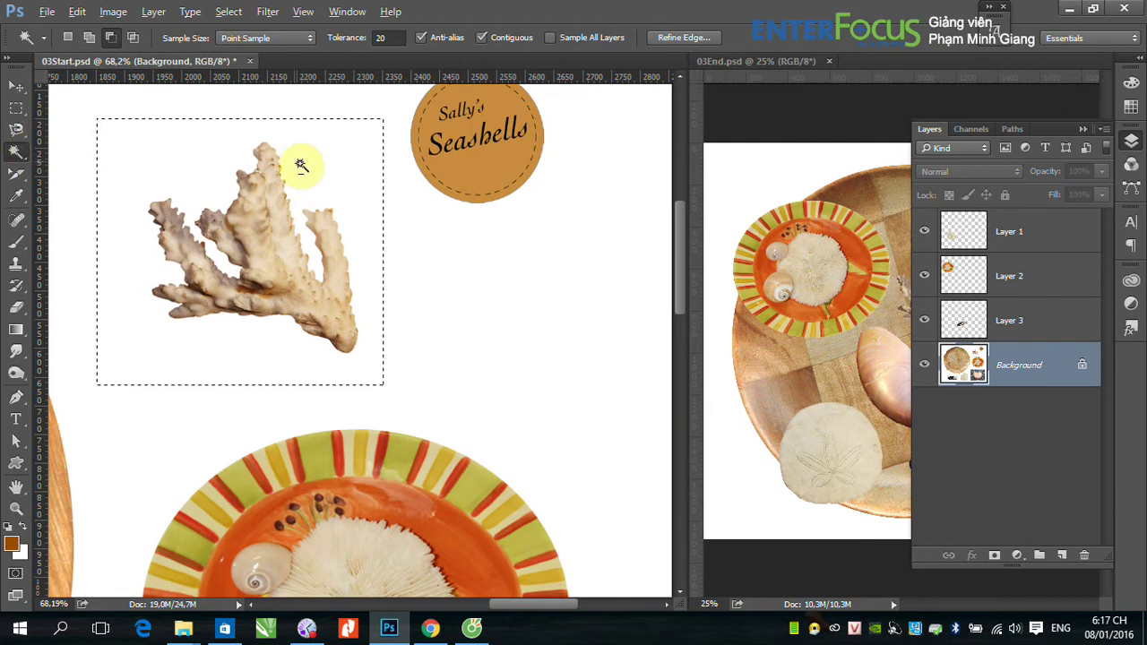
left_click(322, 171, "alt")
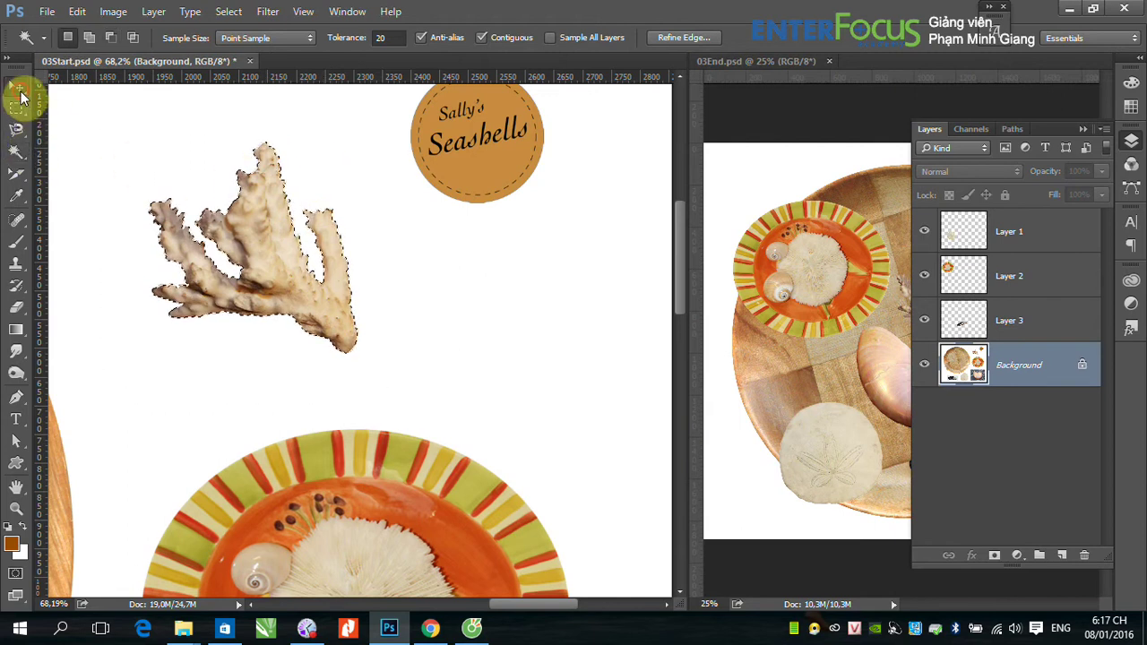
left_click(16, 87)
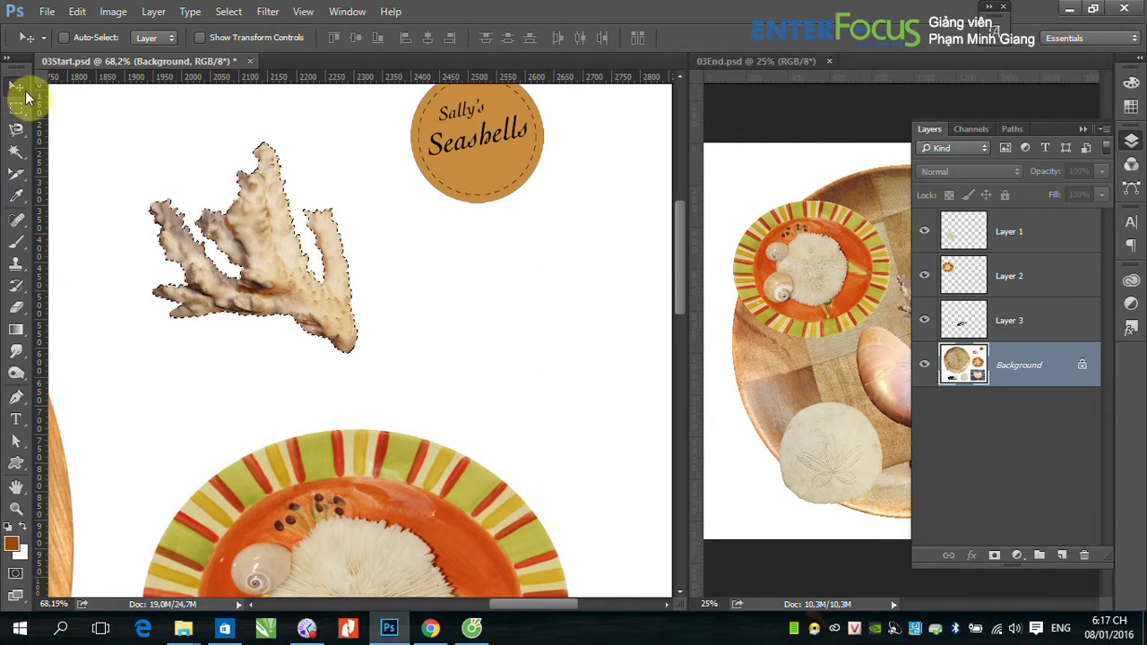
key("ctrl+j")
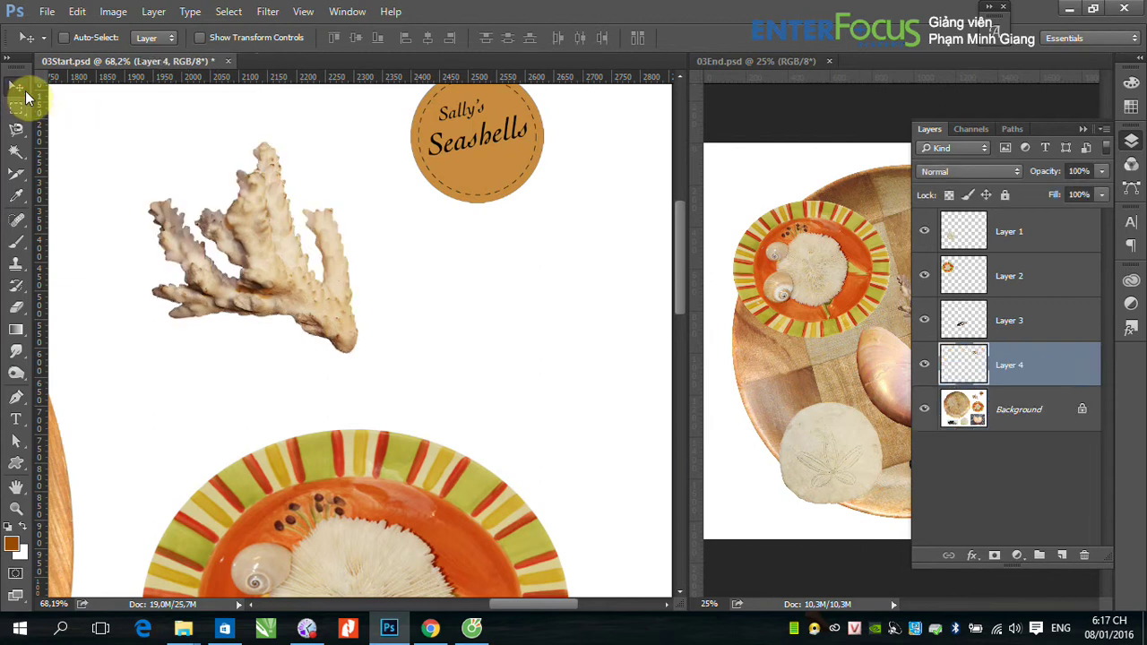
Drag the Layer 4 coral onto the wooden plate just right of the striped orange plate.
key("ctrl+0")
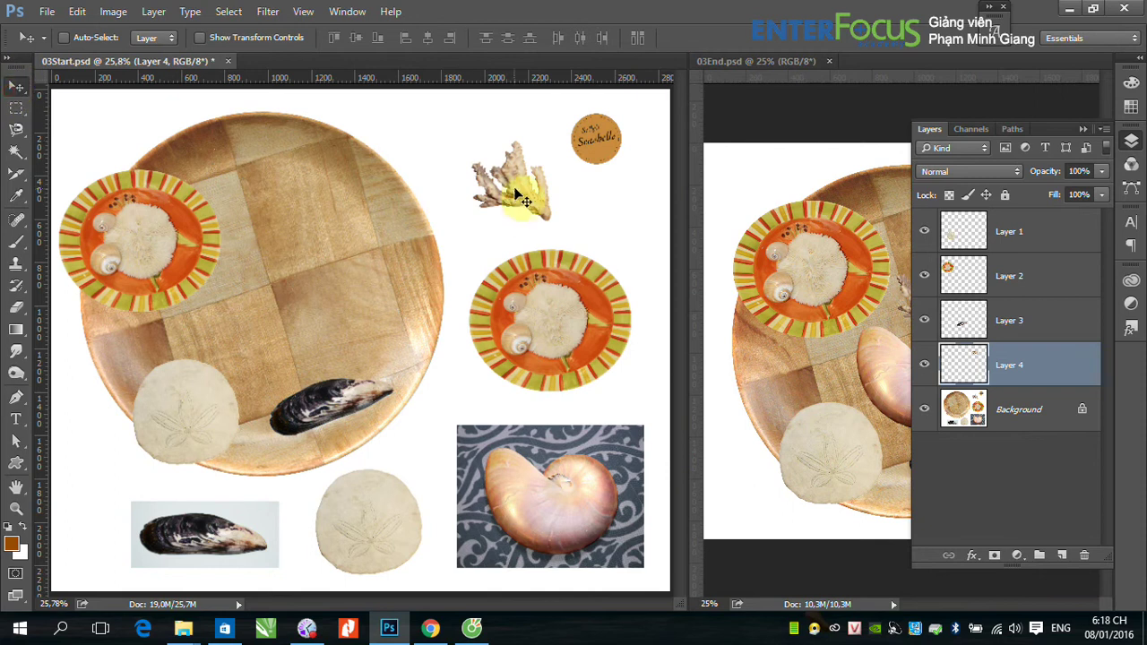
left_click(1084, 129)
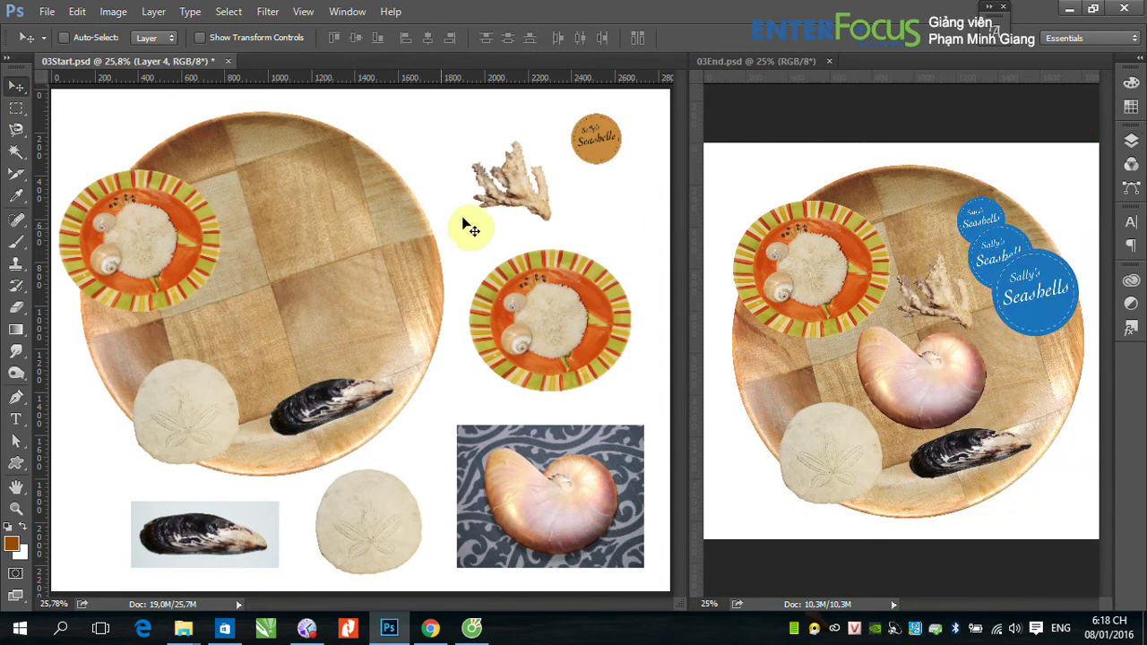
left_click_drag(523, 195, 297, 260)
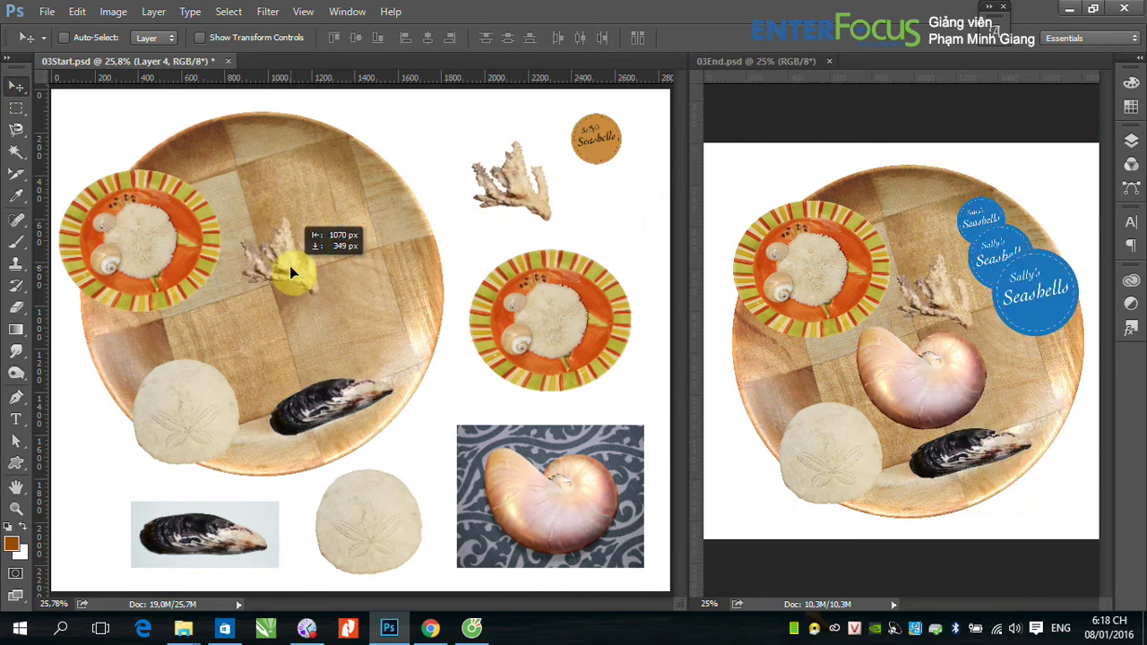
left_click_drag(289, 265, 292, 258)
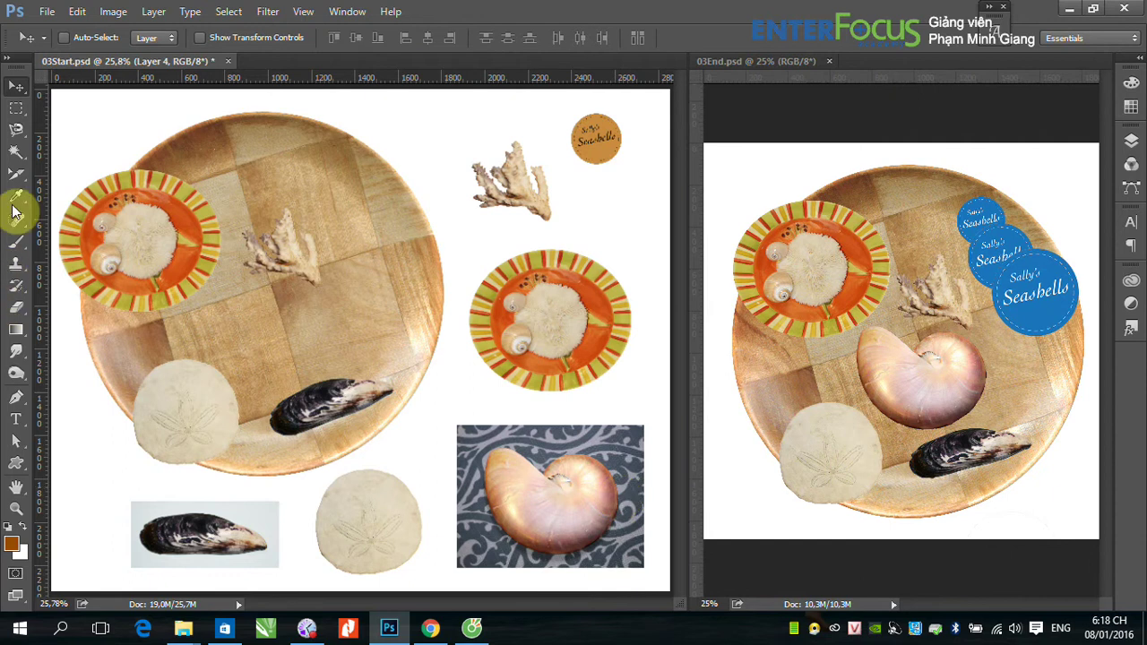
Choose the Quick Selection tool from the selection tool flyouts.
left_click(16, 150)
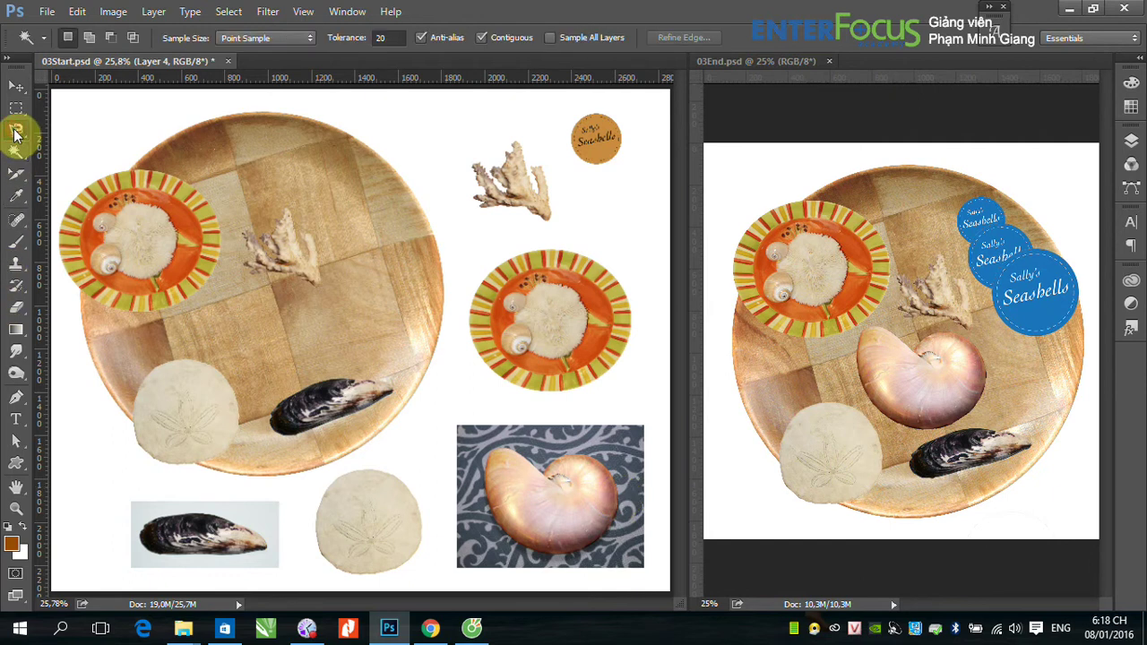
left_click(16, 132)
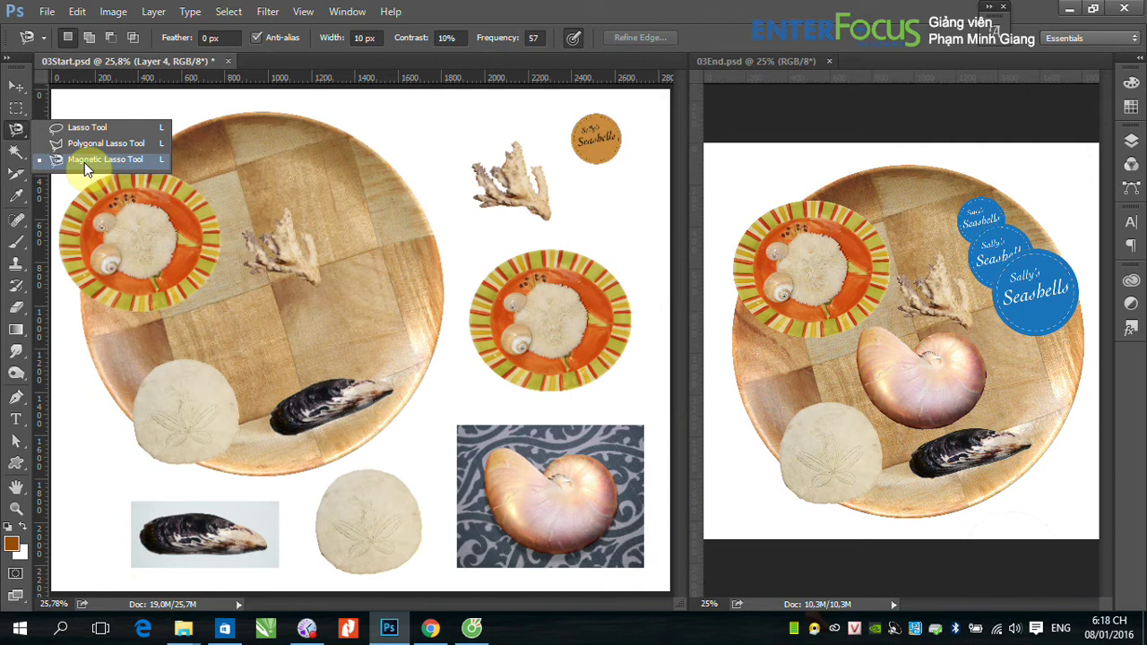
left_click(18, 153)
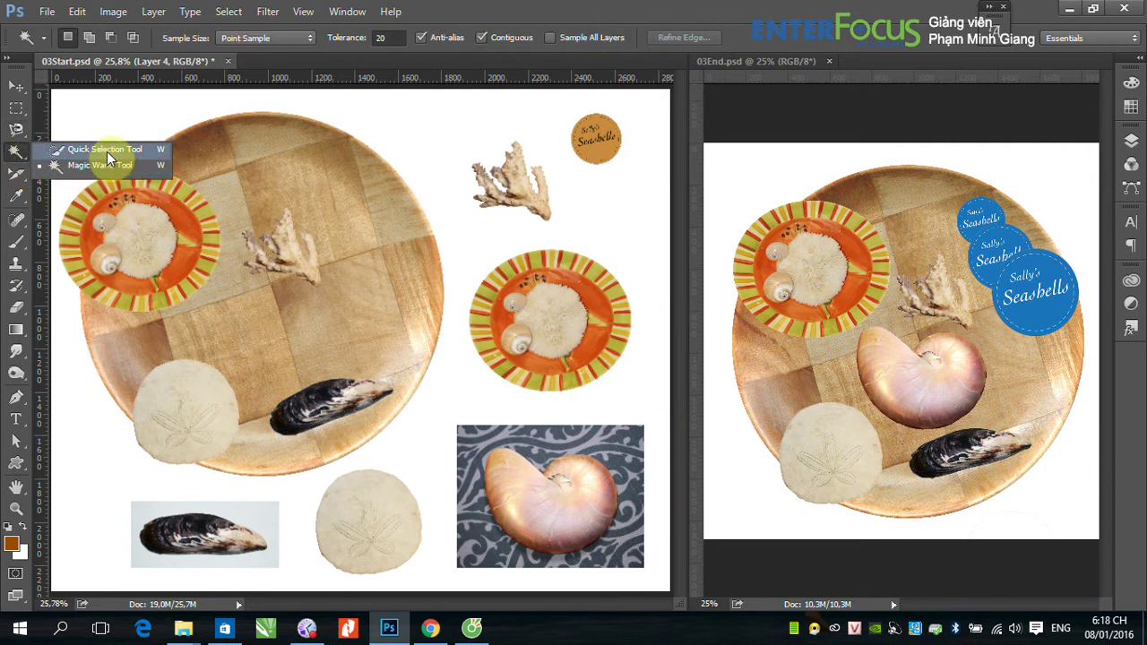
left_click(105, 150)
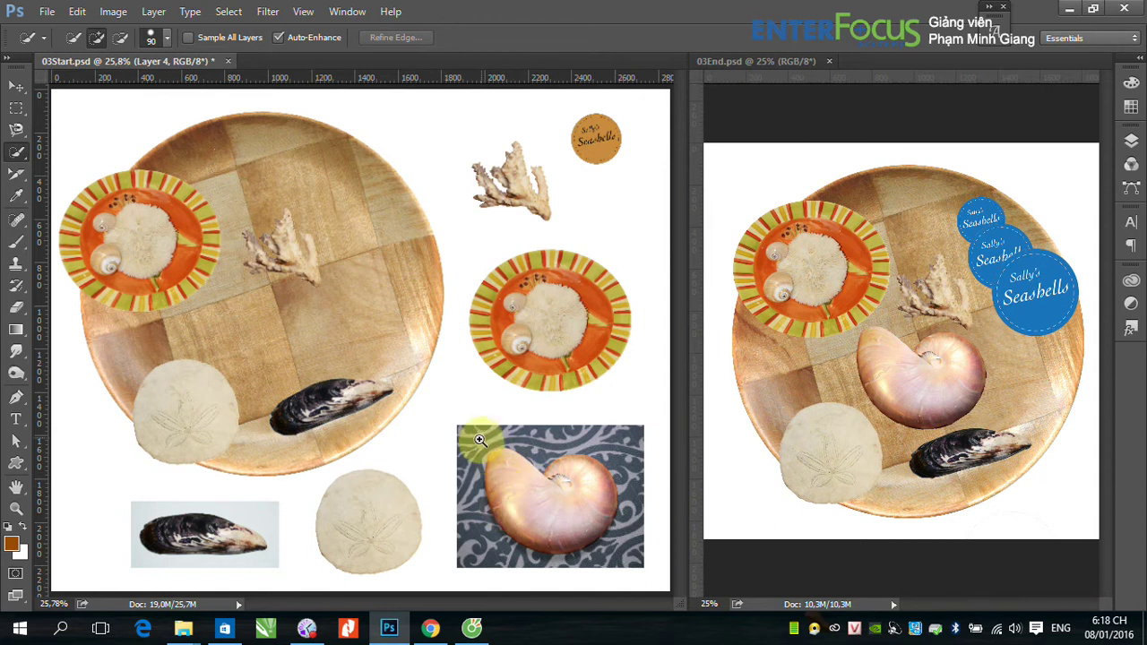
Zoom in on the nautilus and trial-select its body up to the tip.
left_click_drag(471, 421, 591, 542)
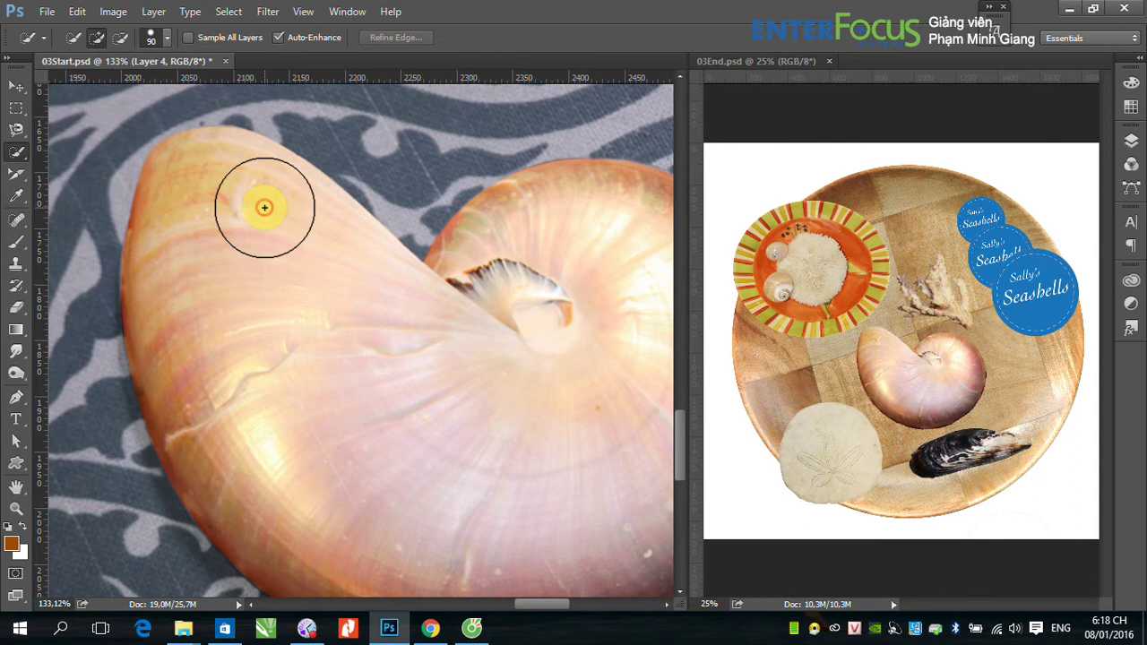
left_click(264, 204)
key("ctrl+d")
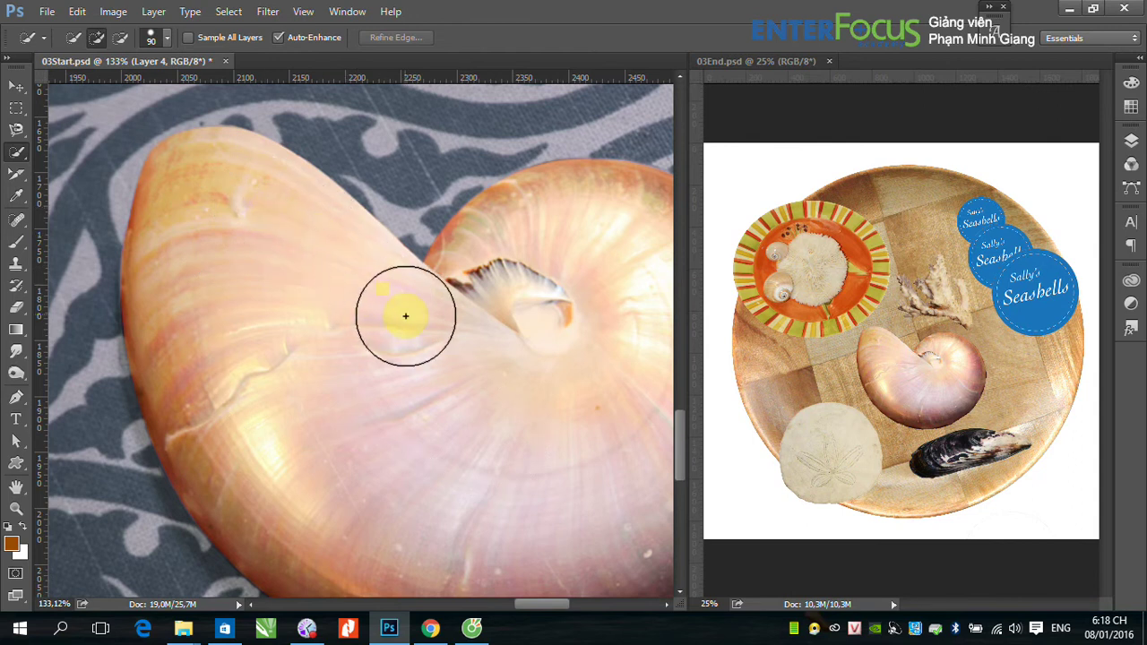
mouse_move(468, 298)
left_mouse_down()
mouse_move(538, 269)
mouse_move(552, 233)
mouse_move(583, 301)
mouse_move(568, 402)
mouse_move(459, 422)
mouse_move(415, 409)
mouse_move(418, 424)
mouse_move(333, 319)
left_mouse_up()
left_click(16, 86)
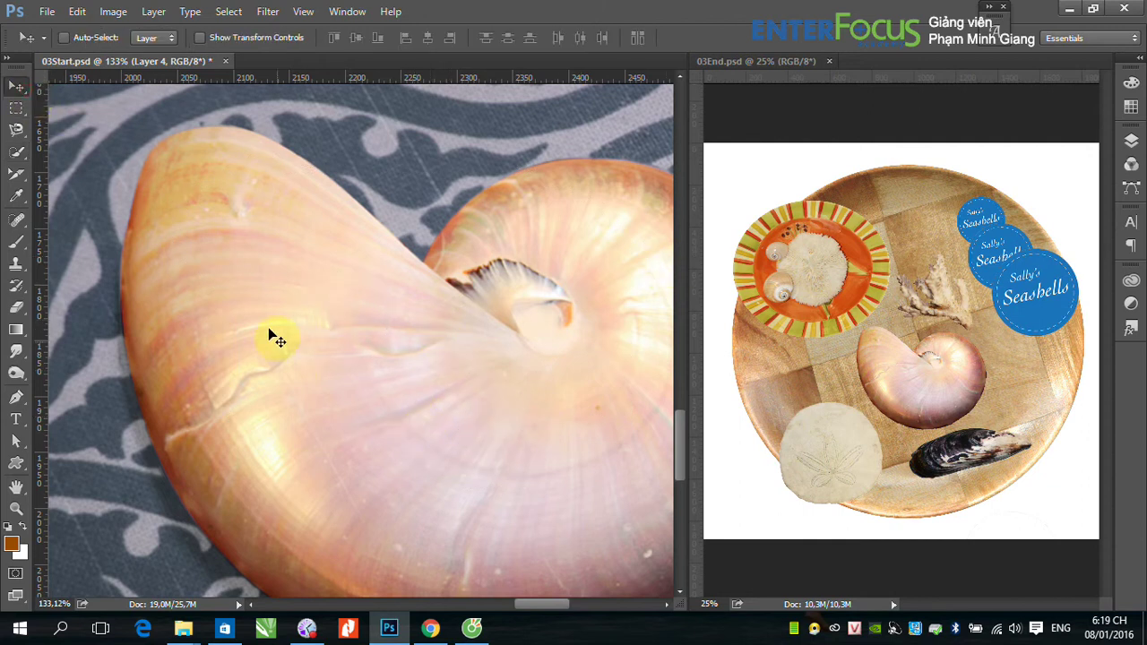
left_click(16, 152)
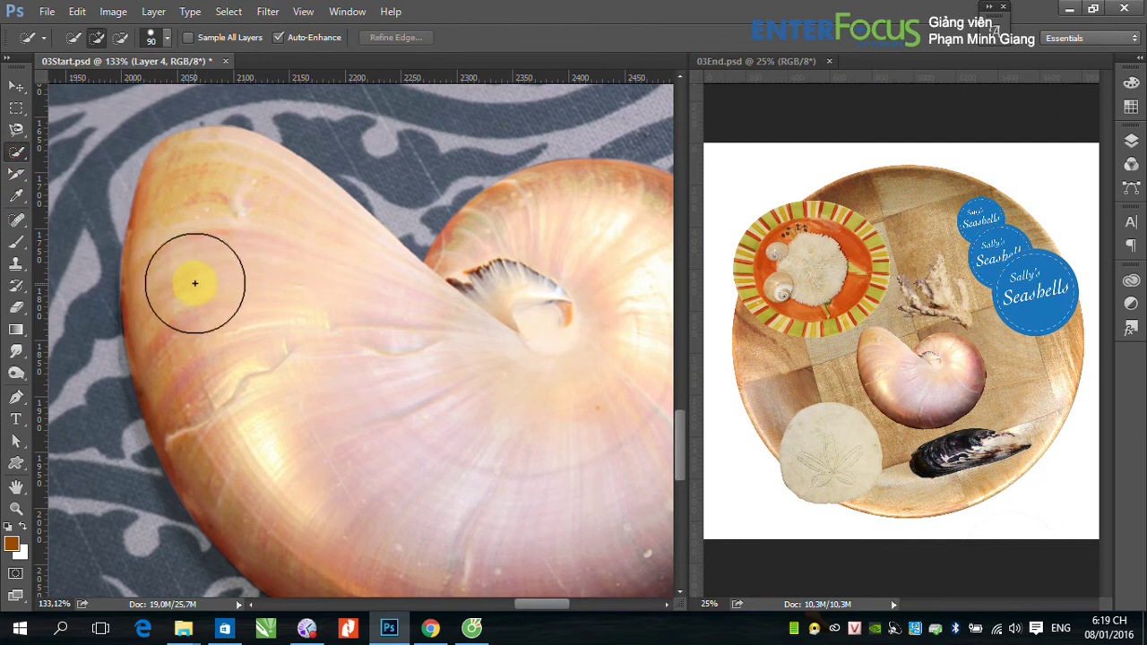
mouse_move(195, 283)
left_mouse_down()
mouse_move(192, 186)
mouse_move(376, 358)
mouse_move(368, 366)
mouse_move(241, 236)
mouse_move(50, 82)
left_mouse_up()
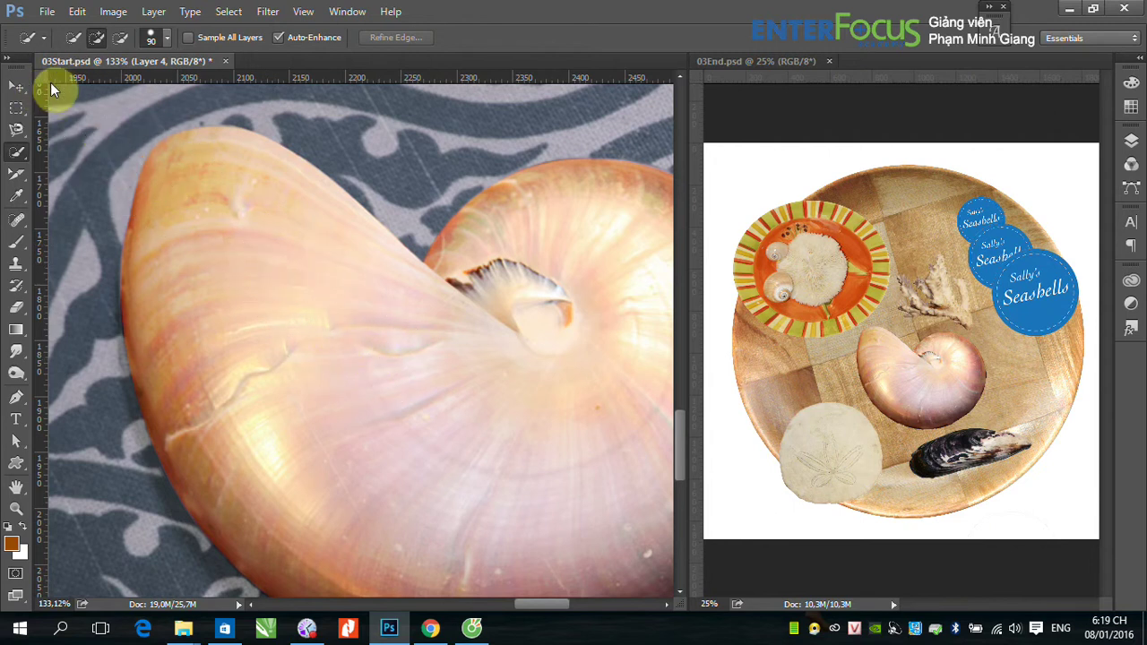
Start a fresh trial selection on the shell, deselect it, and zoom back out.
left_click(74, 38)
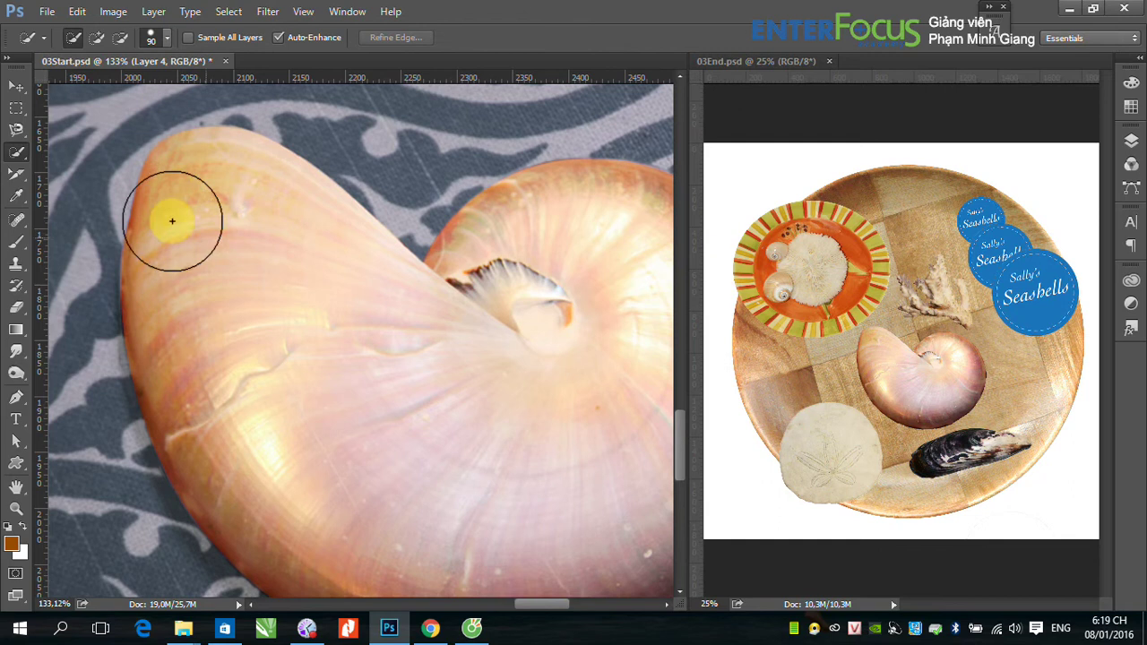
left_click(16, 86)
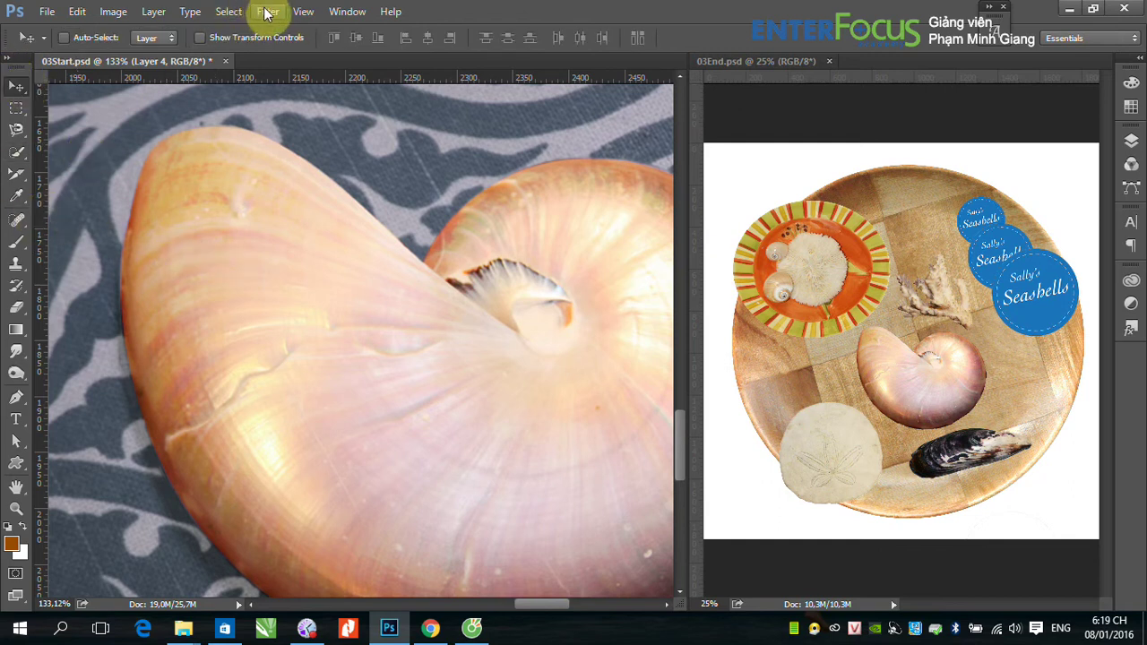
left_click(228, 11)
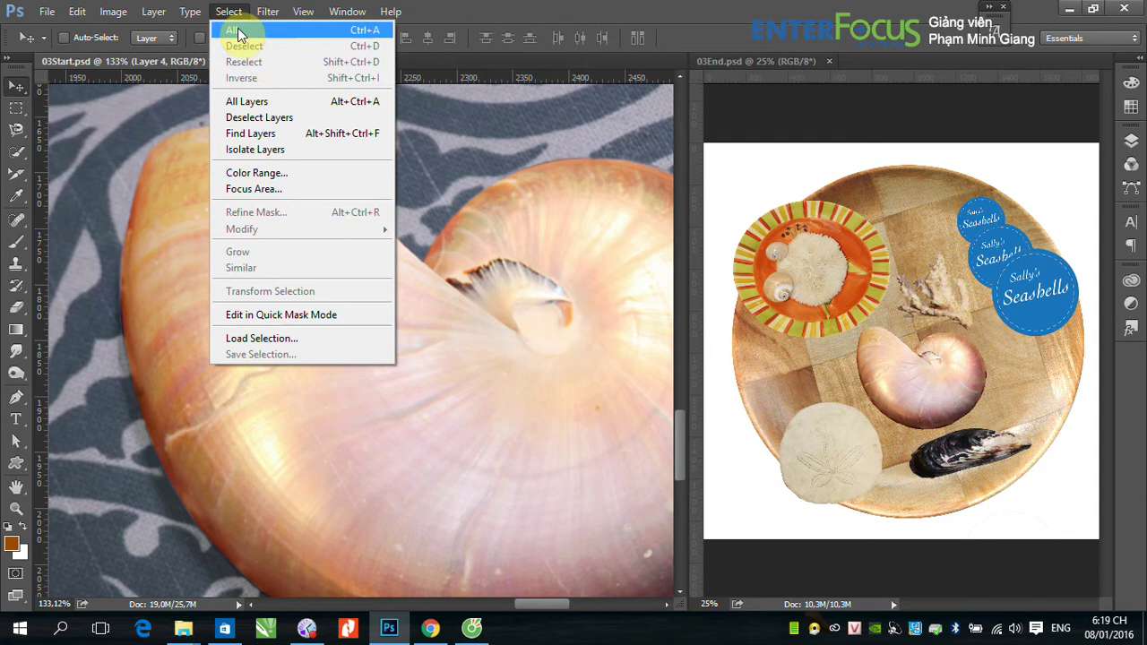
left_click(475, 25)
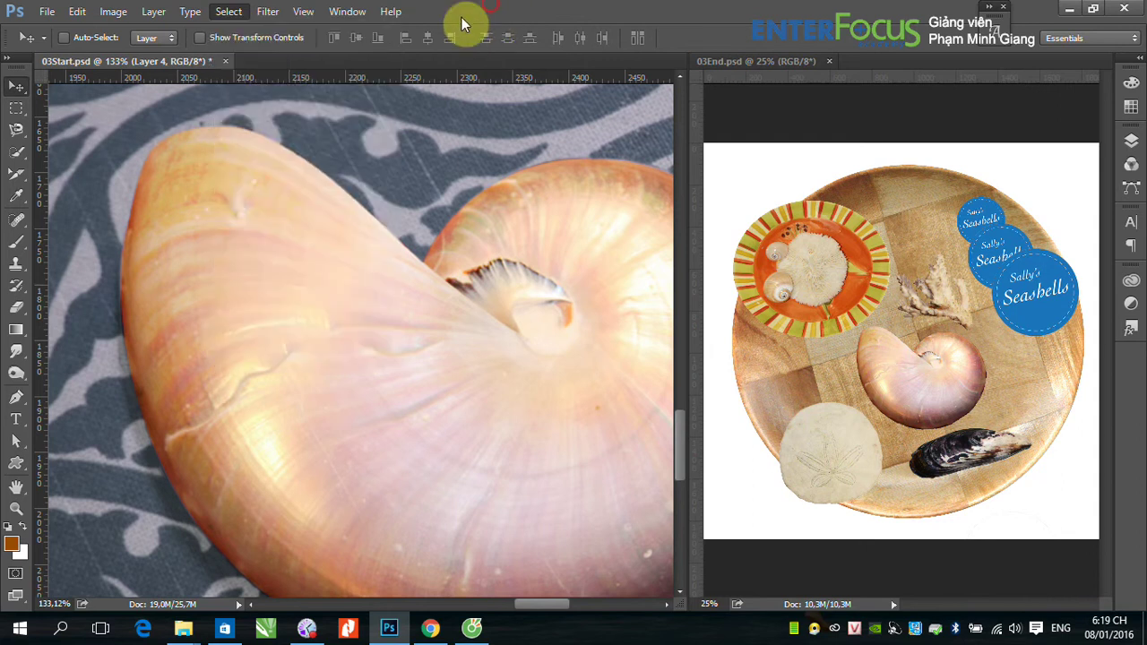
left_click(19, 153)
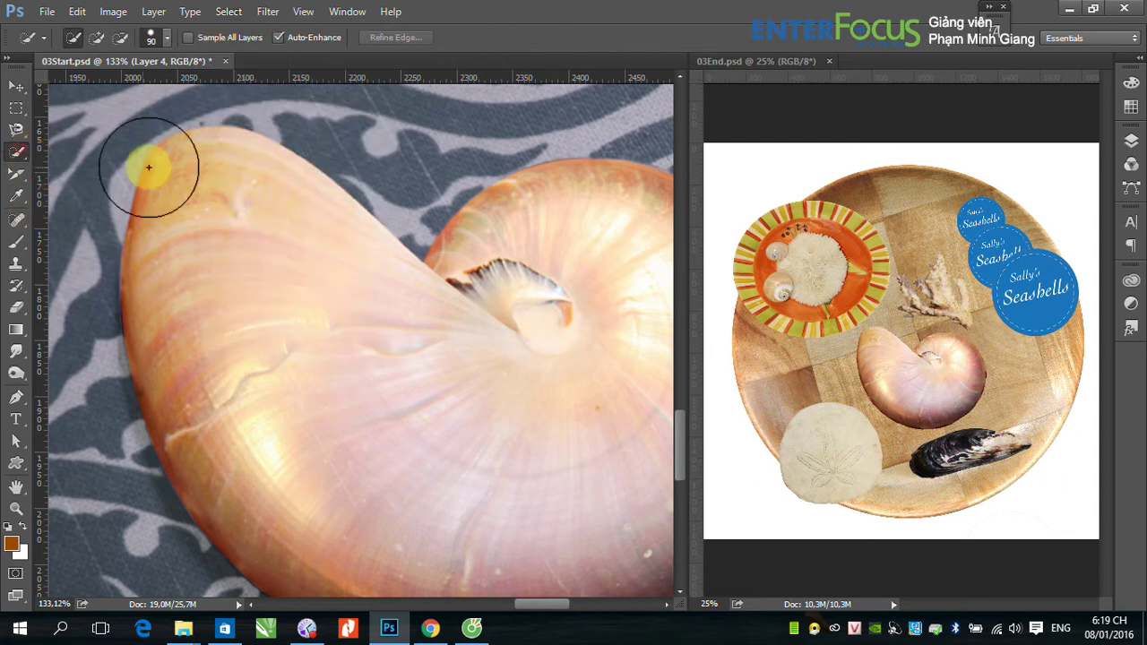
left_click(199, 198)
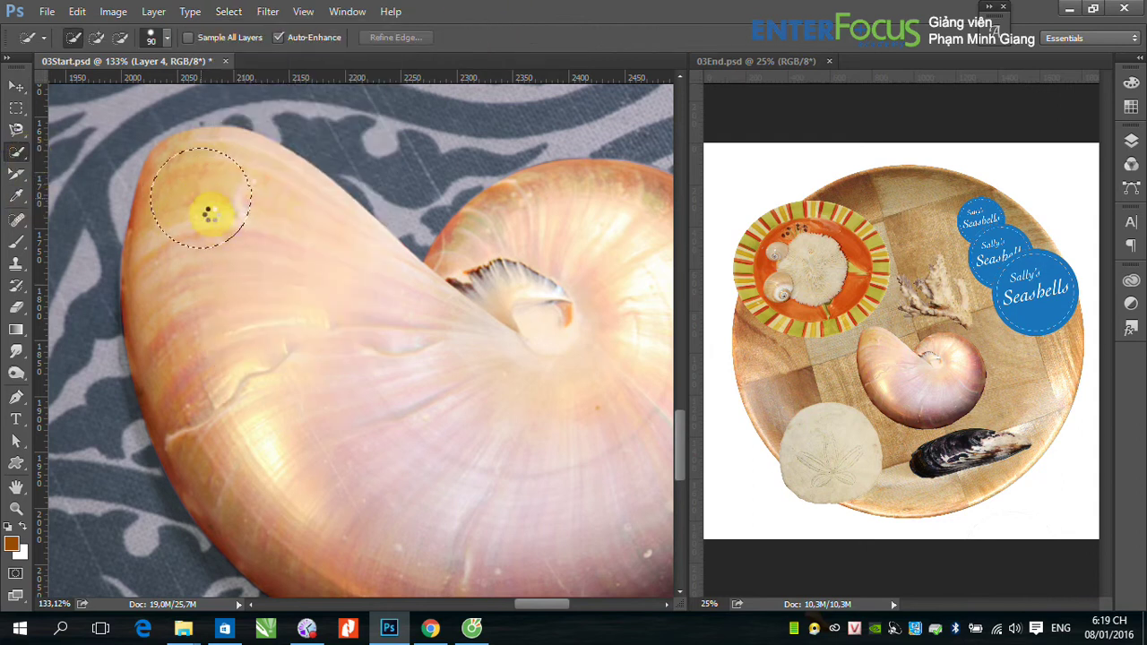
key("ctrl+d")
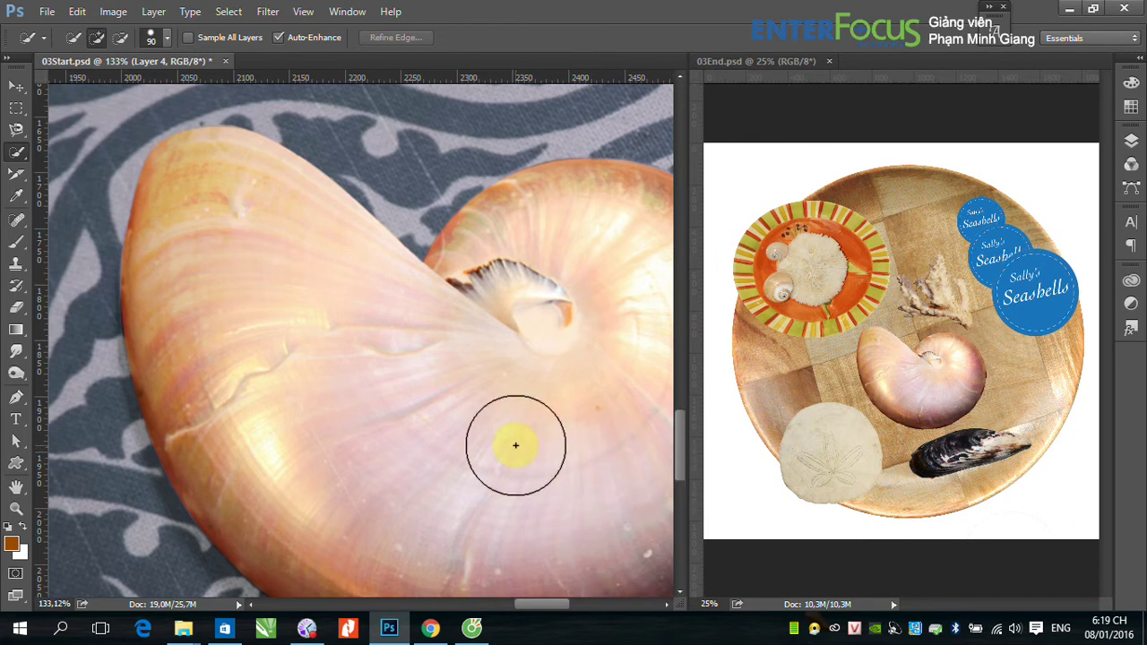
key("ctrl+minus")
key("ctrl+minus")
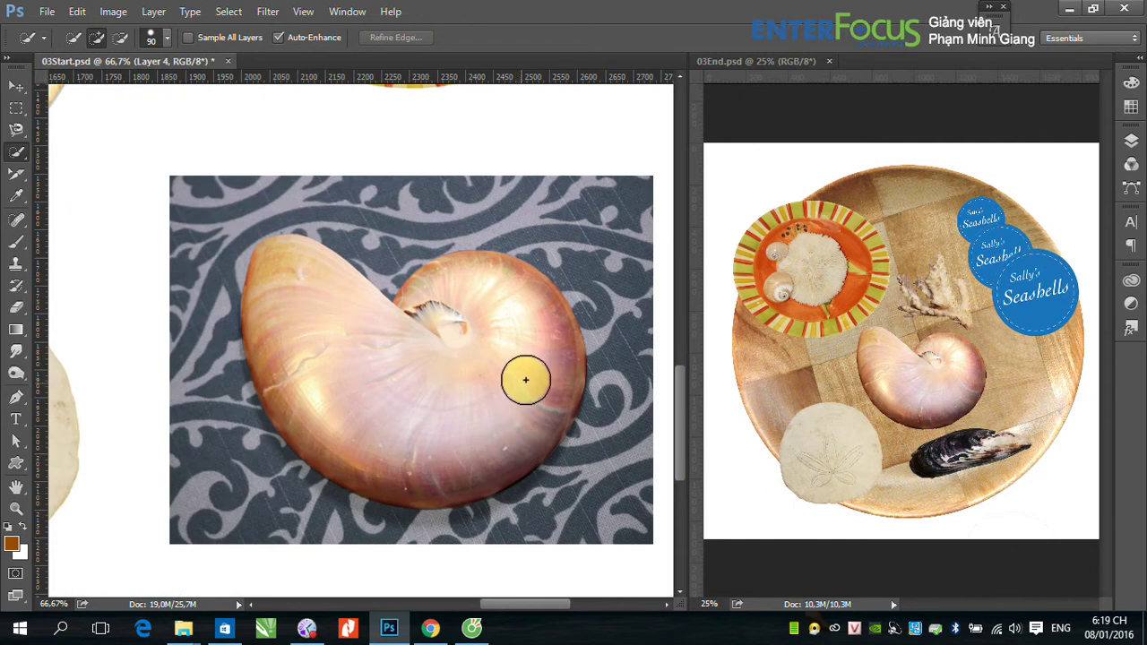
mouse_move(526, 380)
left_mouse_down()
mouse_move(538, 313)
mouse_move(497, 475)
left_mouse_up()
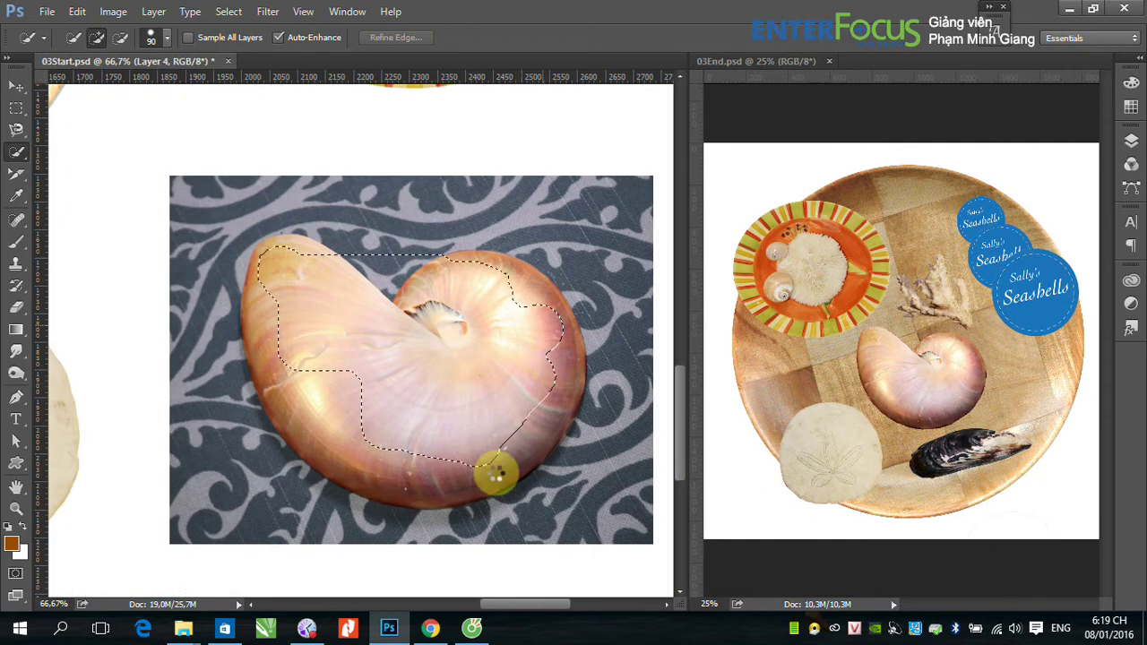
key("ctrl+d")
left_click_drag(386, 468, 315, 423)
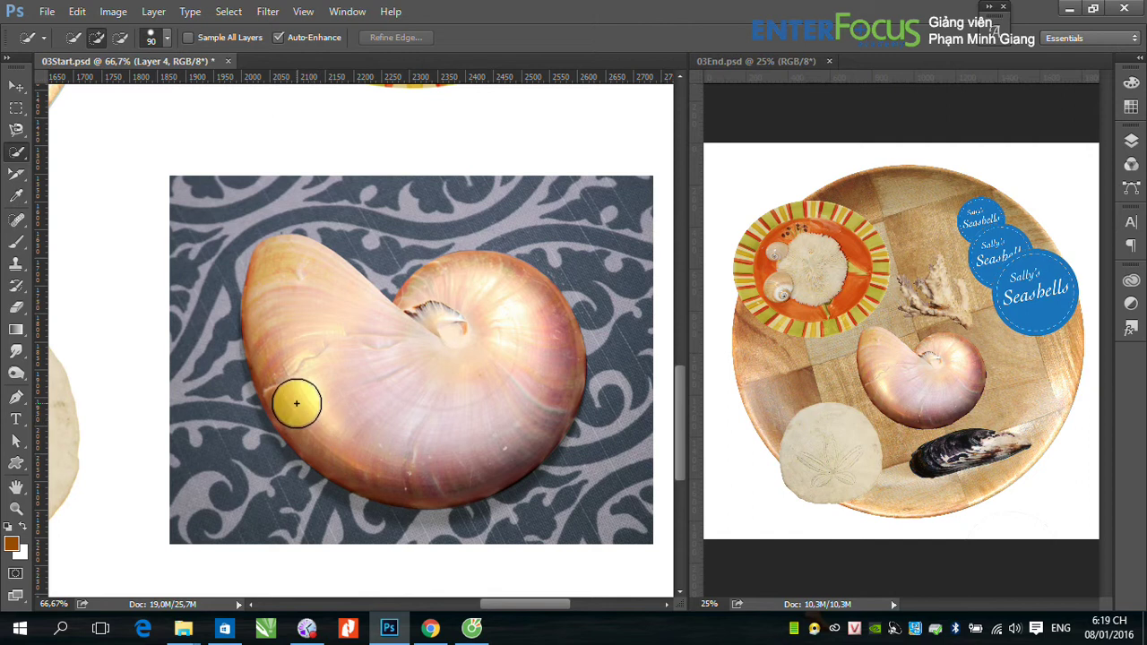
left_click_drag(297, 400, 295, 379)
key("ctrl+d")
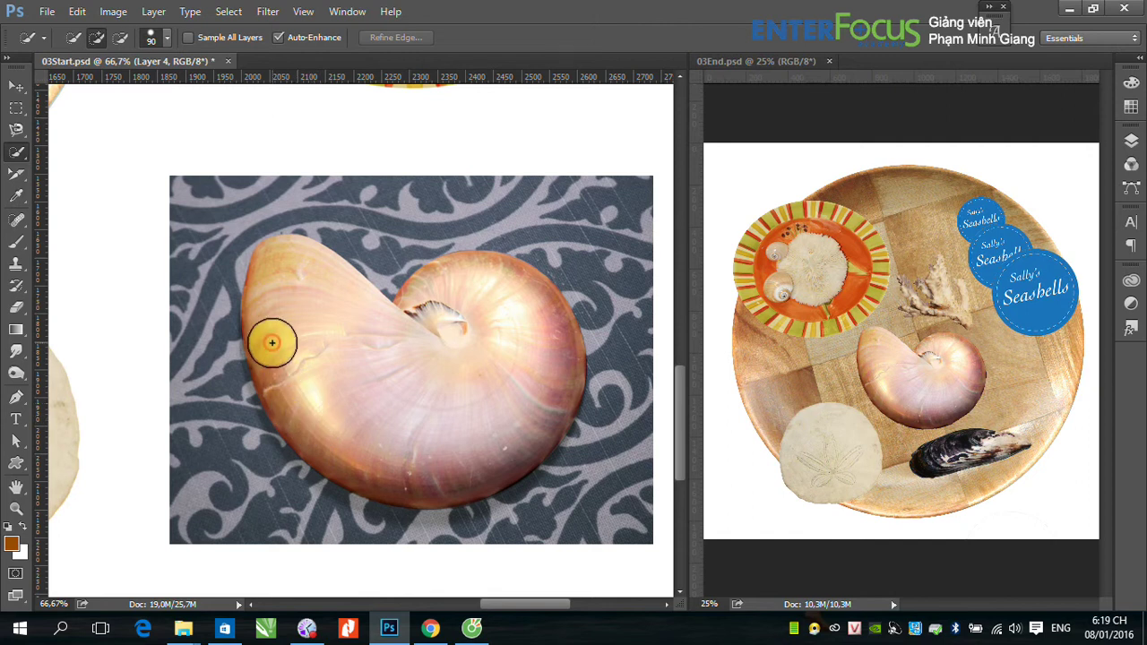
left_click_drag(271, 332, 351, 378)
key("ctrl+d")
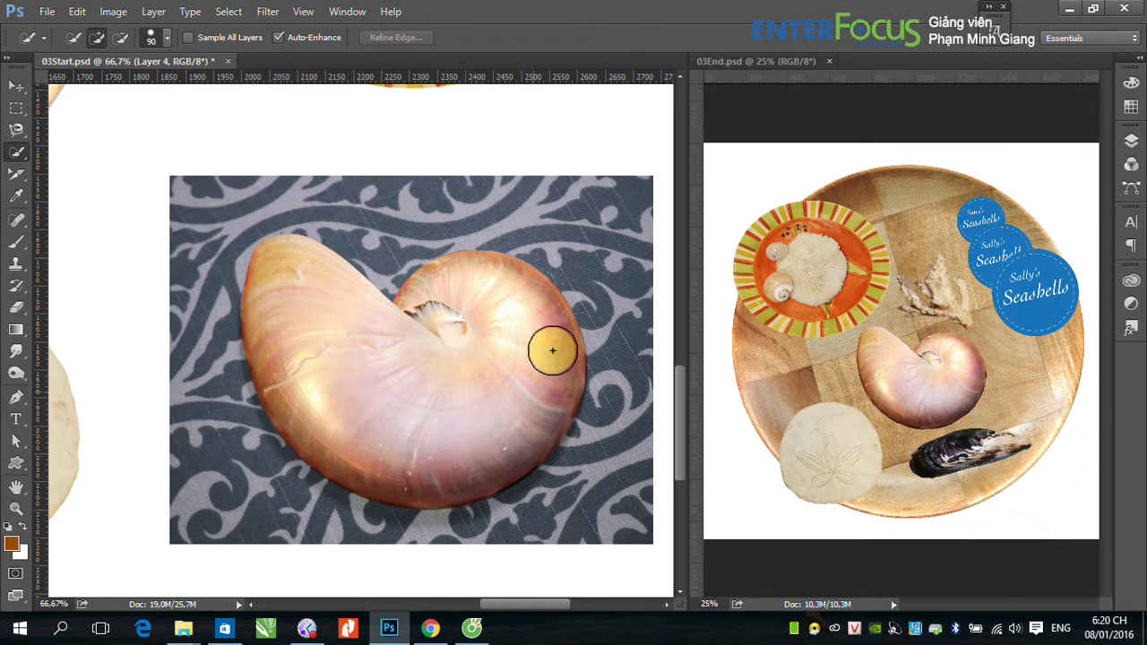
Set the Quick Selection brush size to 34 px.
left_click(167, 39)
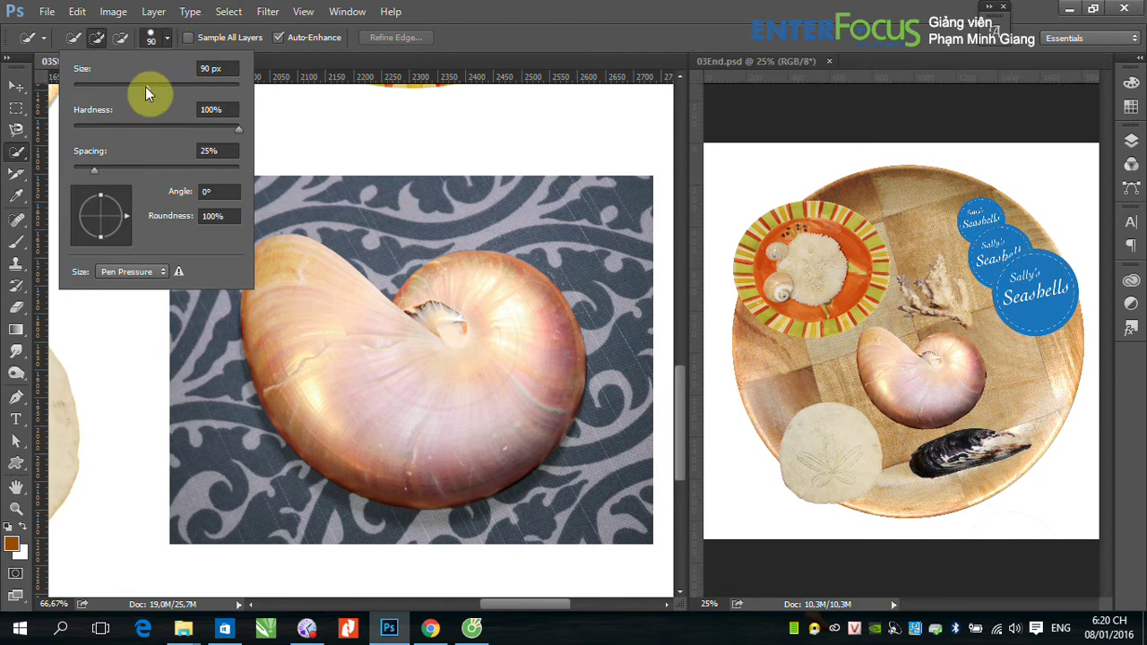
left_click_drag(145, 86, 101, 84)
left_click(526, 12)
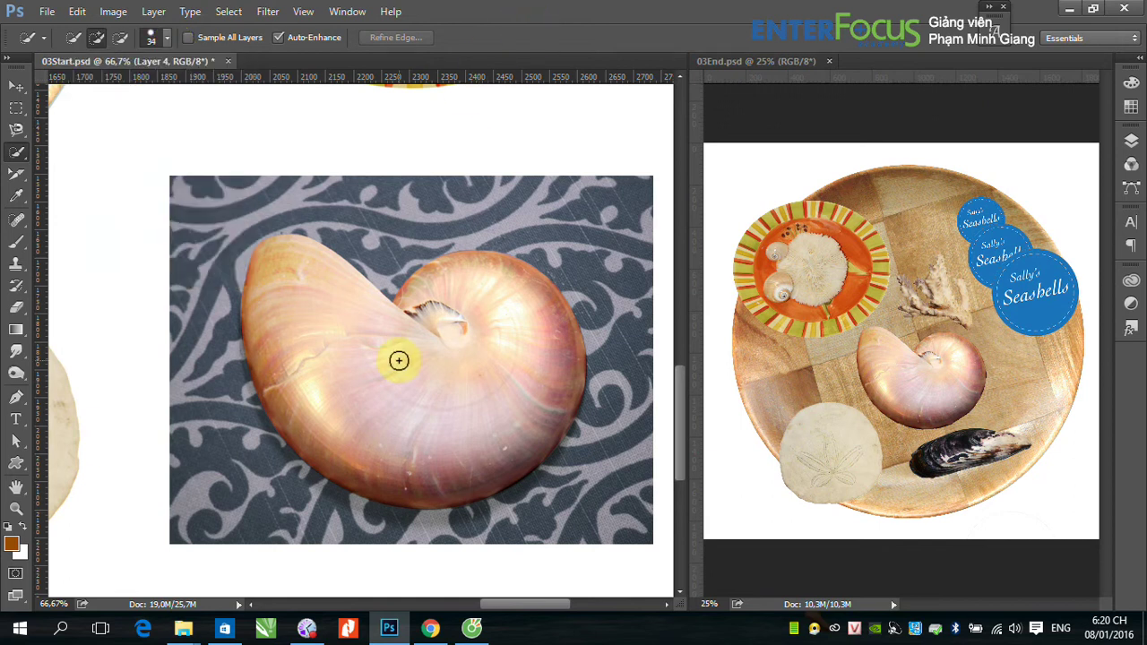
left_click(16, 86)
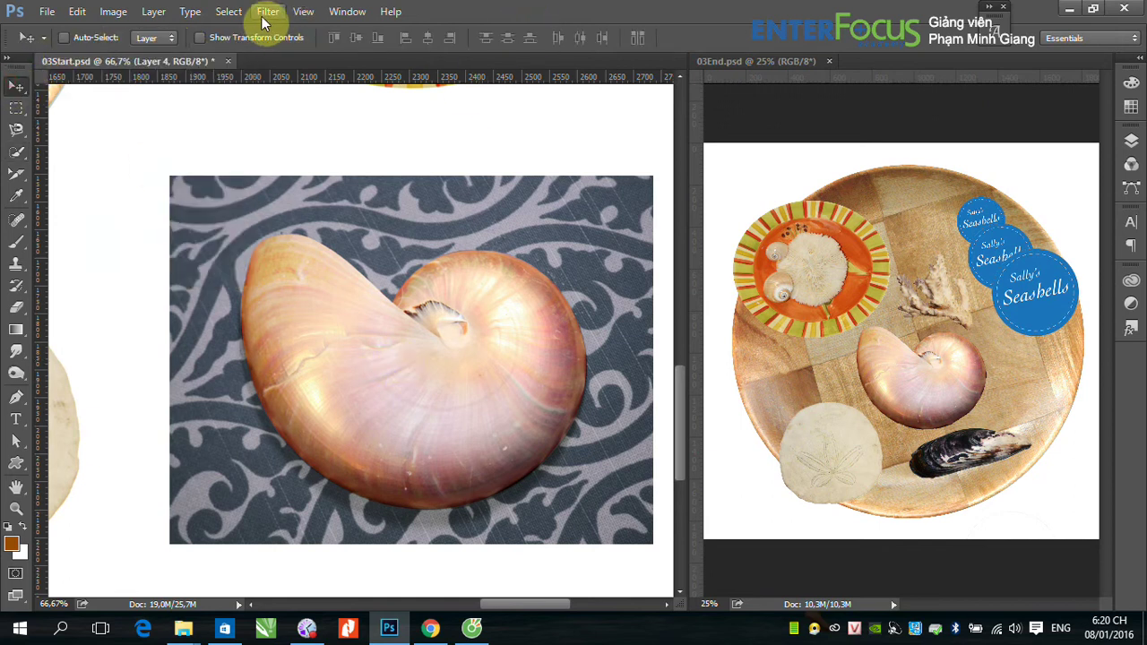
left_click(228, 12)
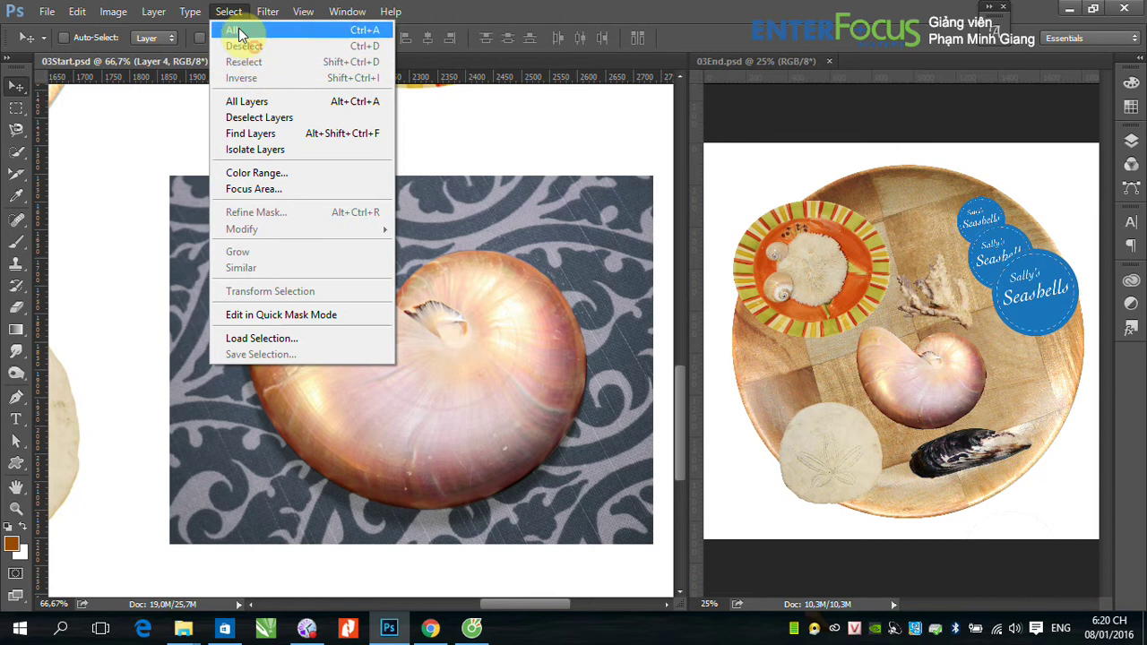
left_click(430, 180)
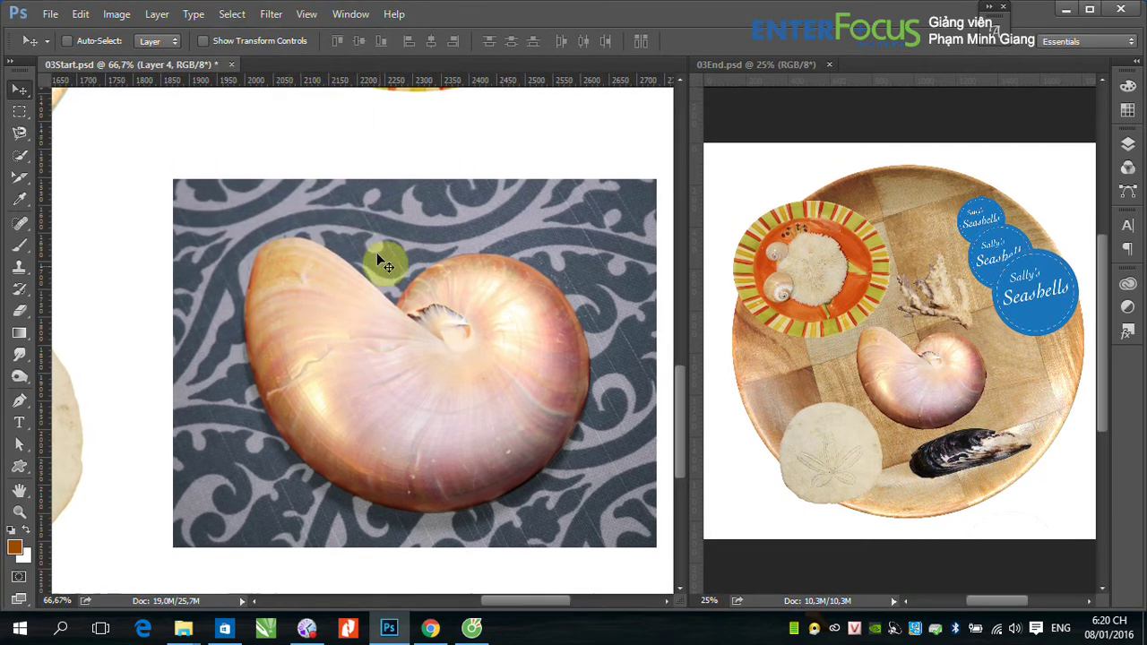
Test a selection along the shell's right edge, then clear it with Ctrl+D.
left_click(21, 157)
left_click(278, 263)
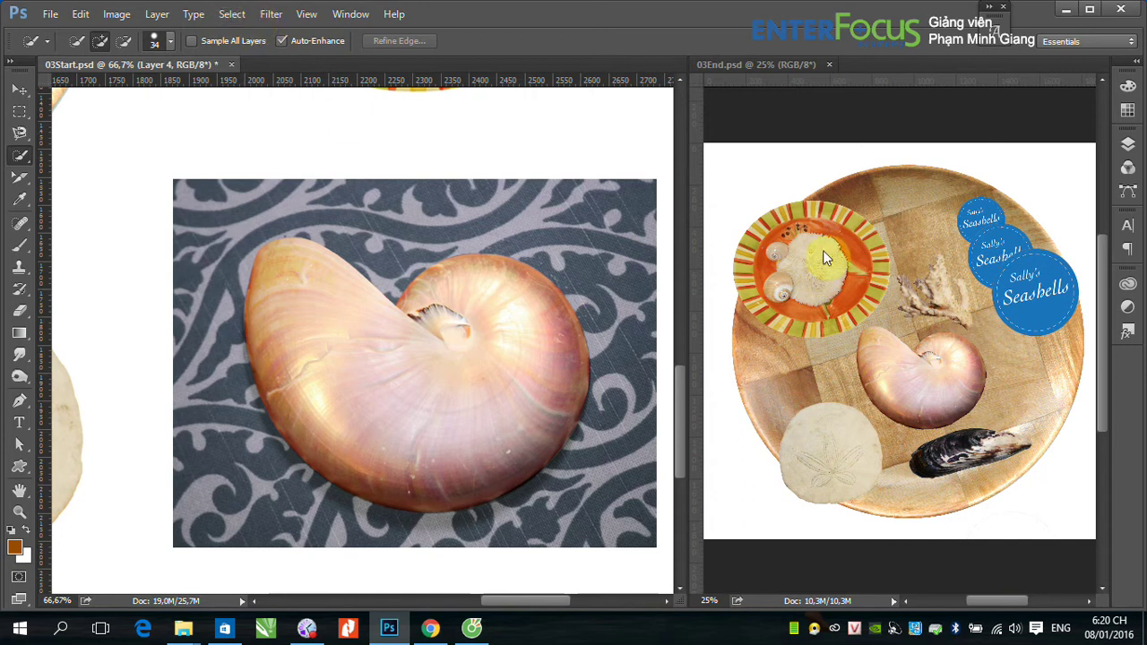
mouse_move(547, 312)
left_mouse_down()
mouse_move(565, 376)
mouse_move(553, 404)
left_mouse_up()
key("ctrl+d")
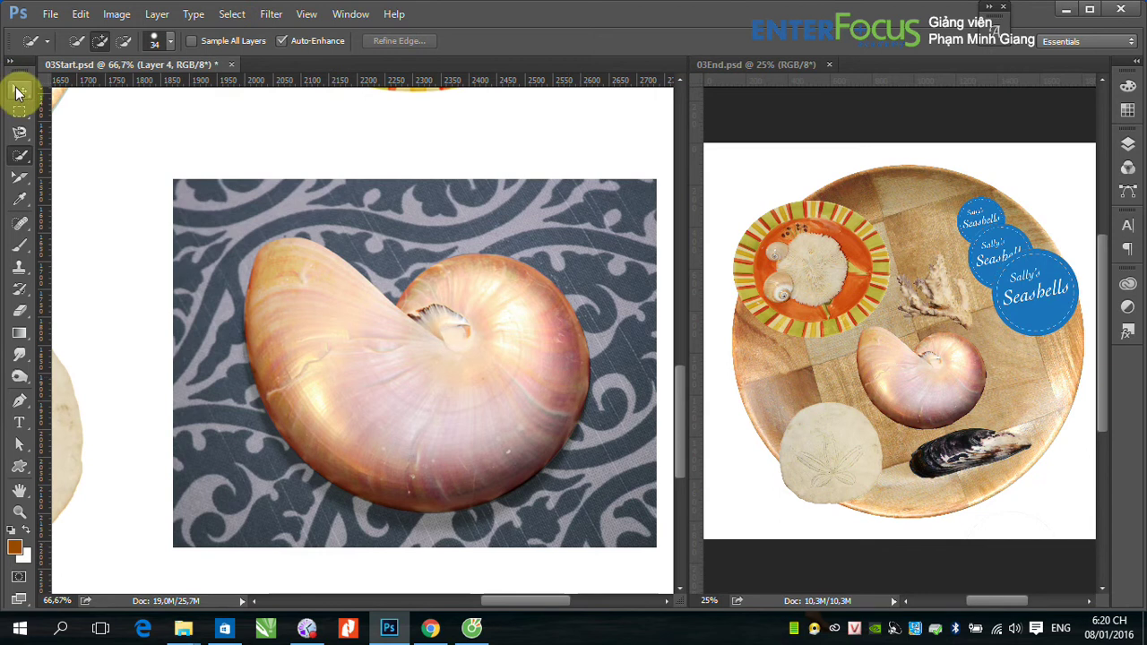
left_click(18, 91)
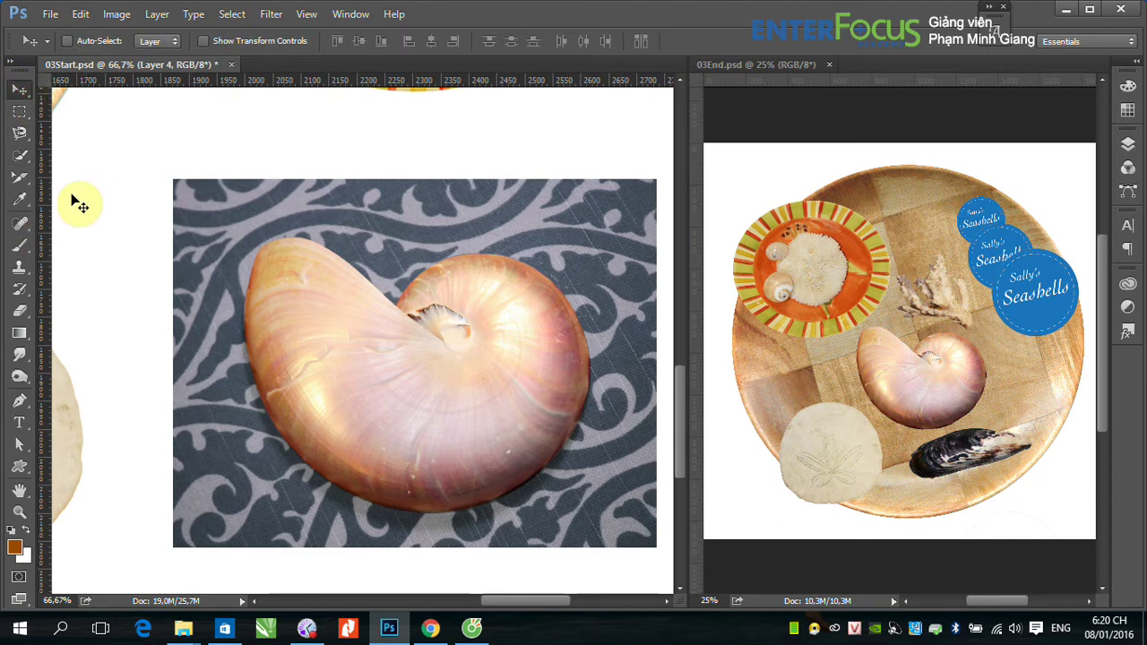
left_click(276, 20)
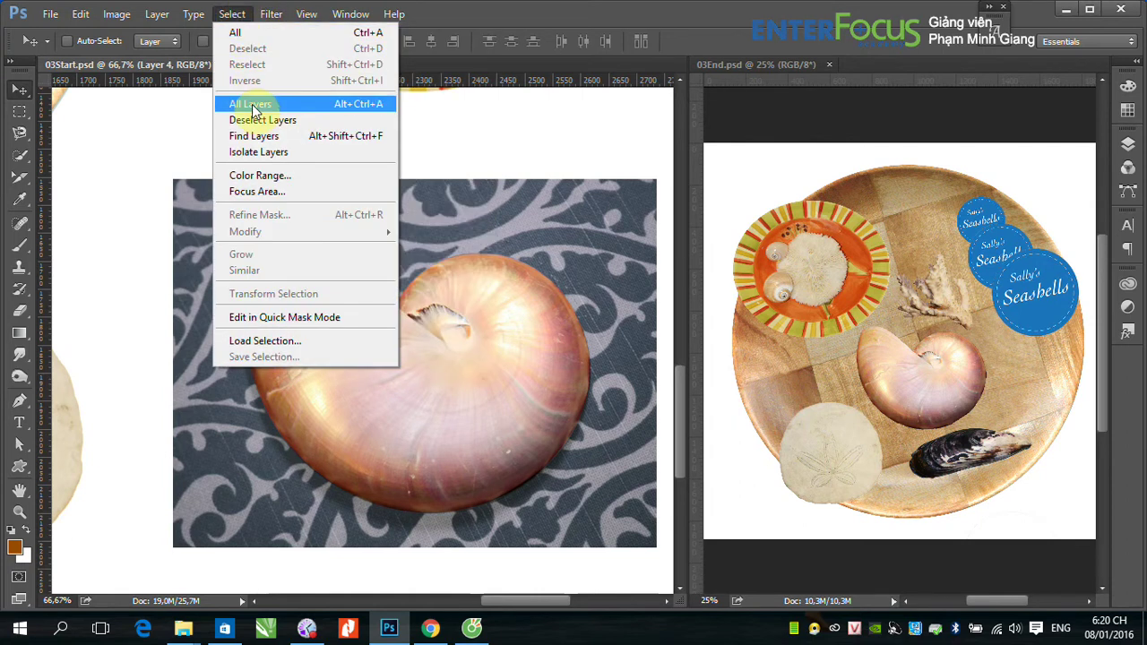
left_click(243, 36)
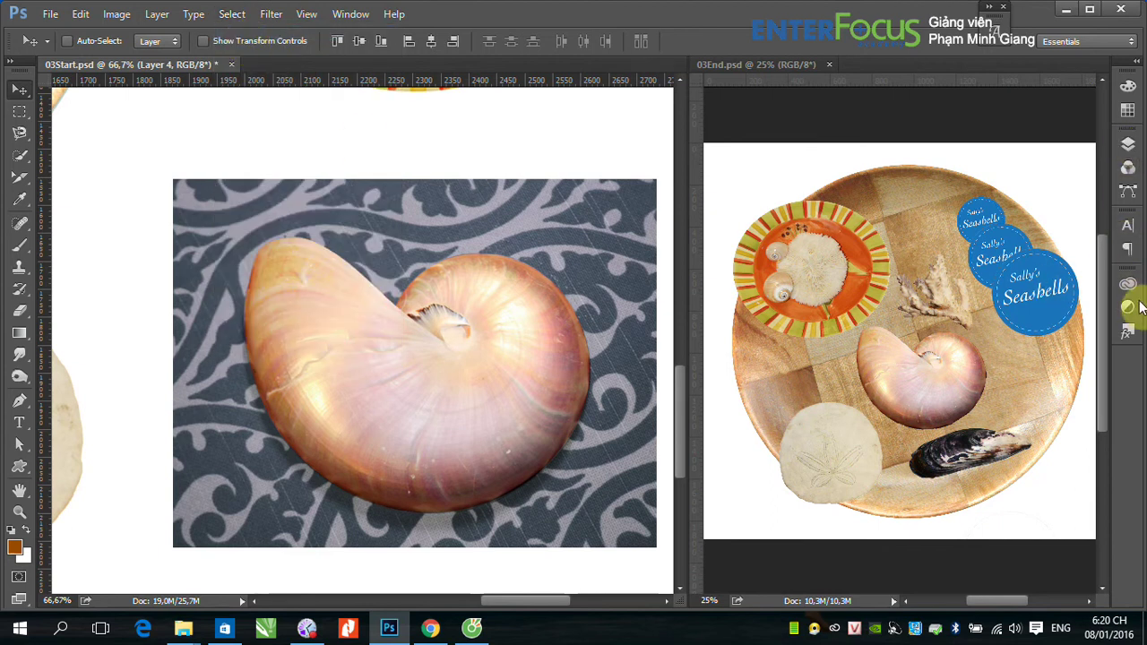
Make Background the active layer and set the Quick Selection brush to 77 px.
left_click(1127, 145)
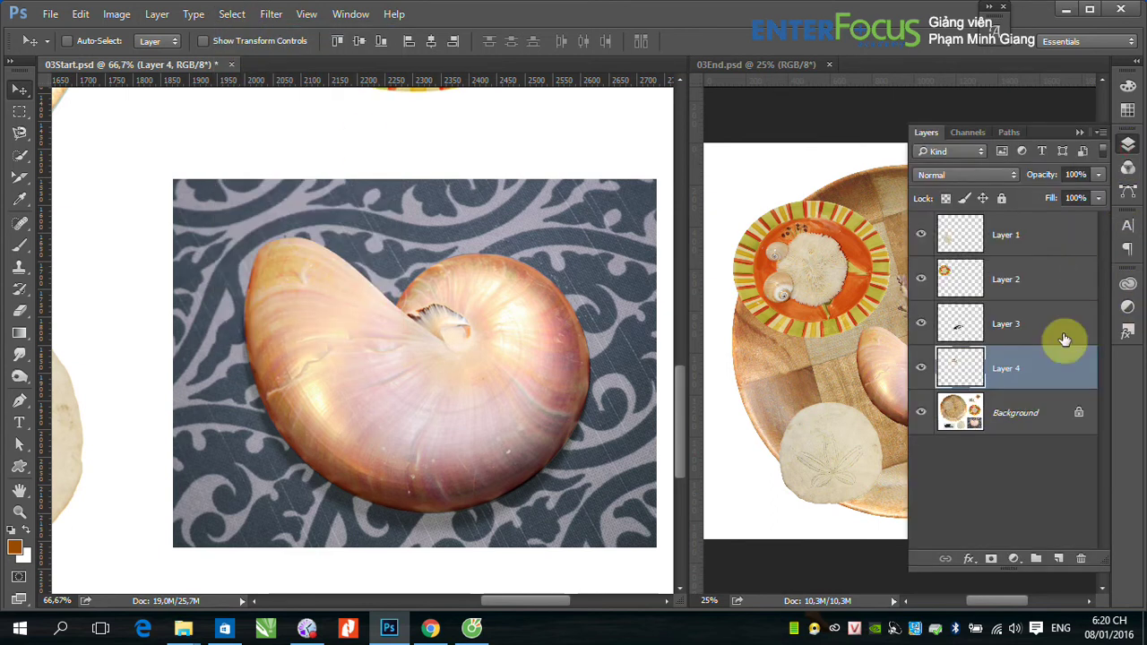
left_click(1022, 415)
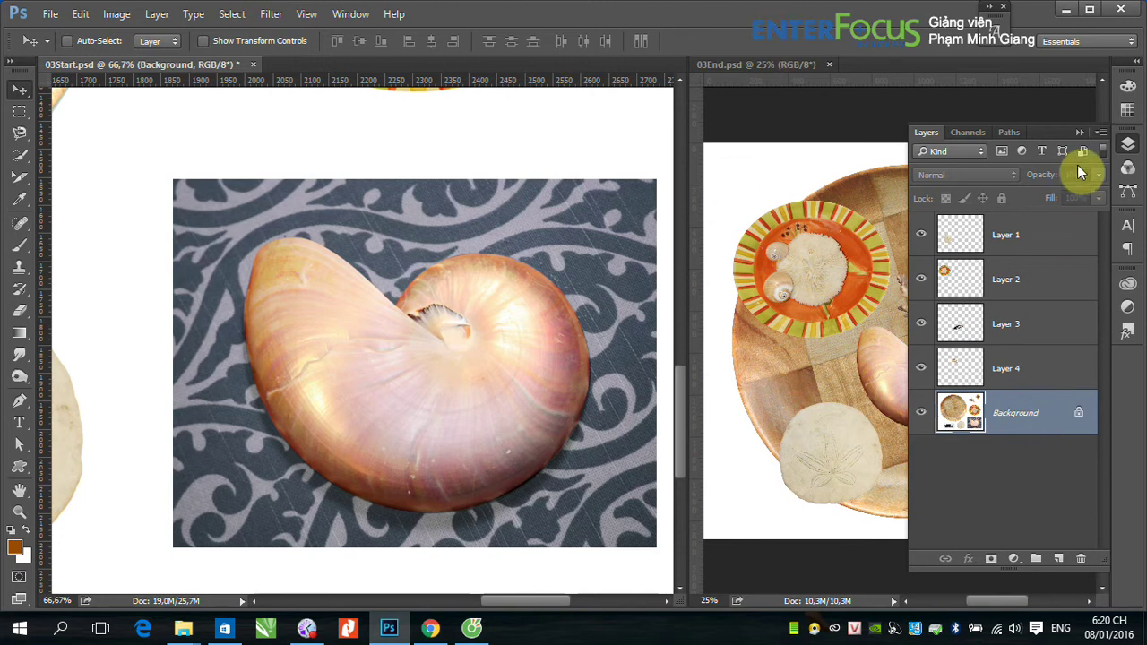
left_click(1079, 133)
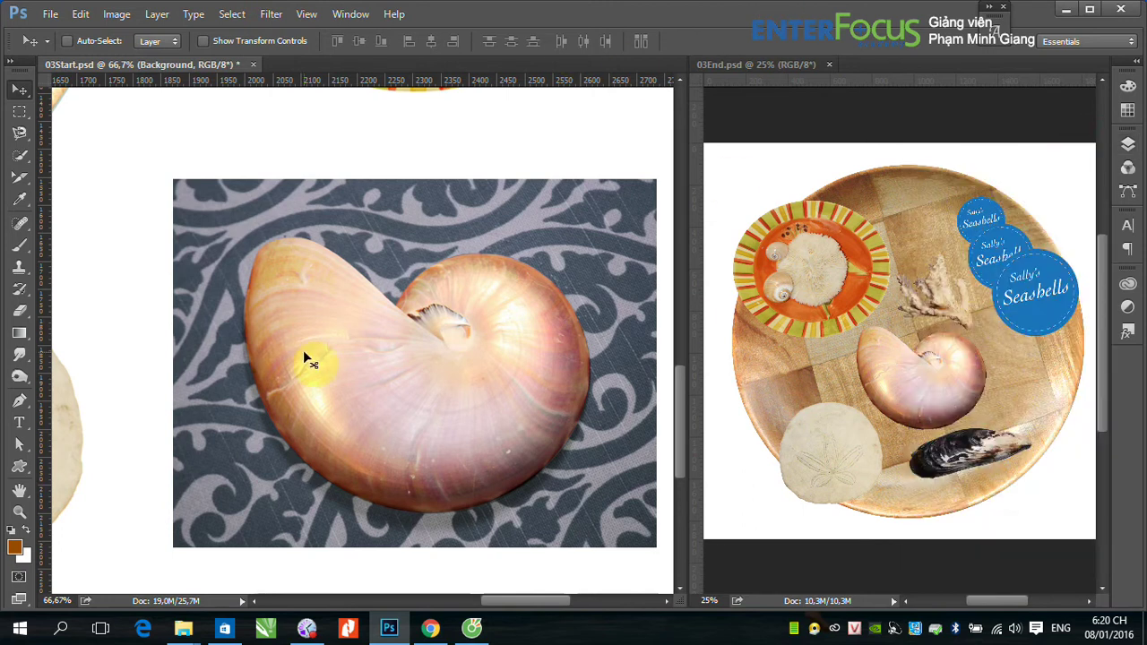
left_click(20, 155)
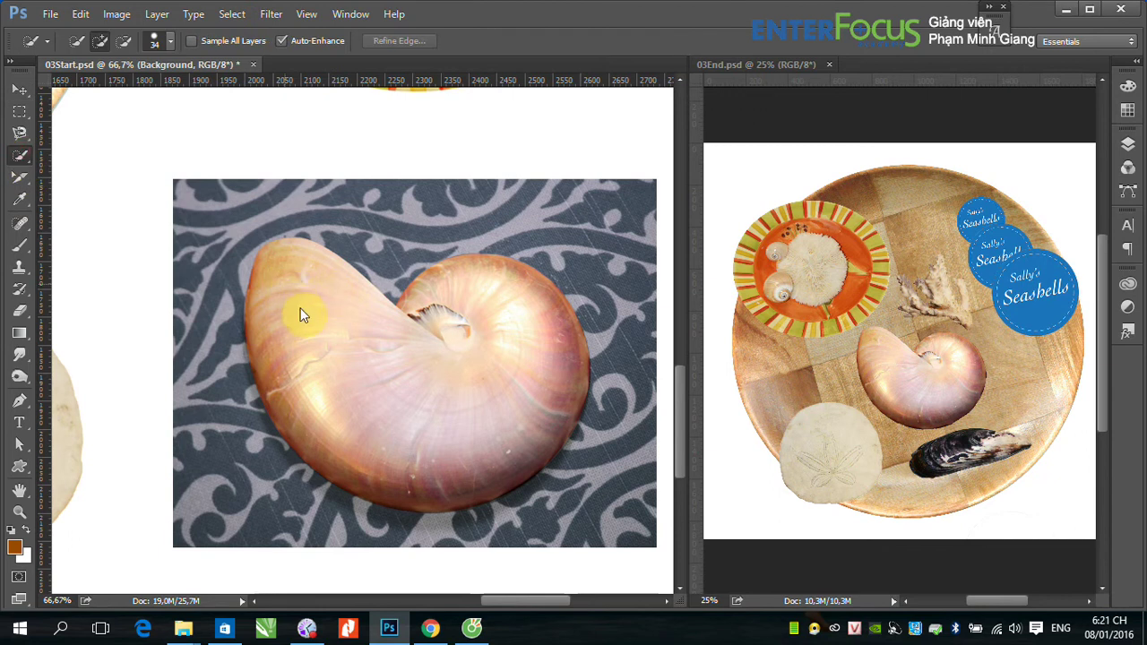
left_click(284, 283)
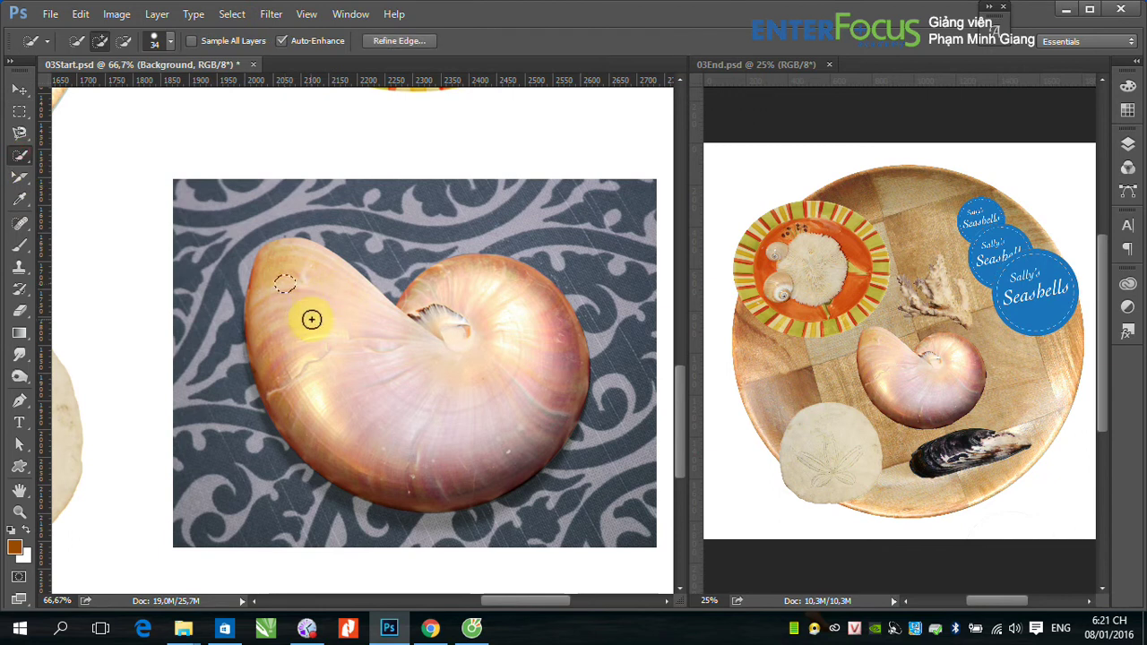
left_click(175, 39)
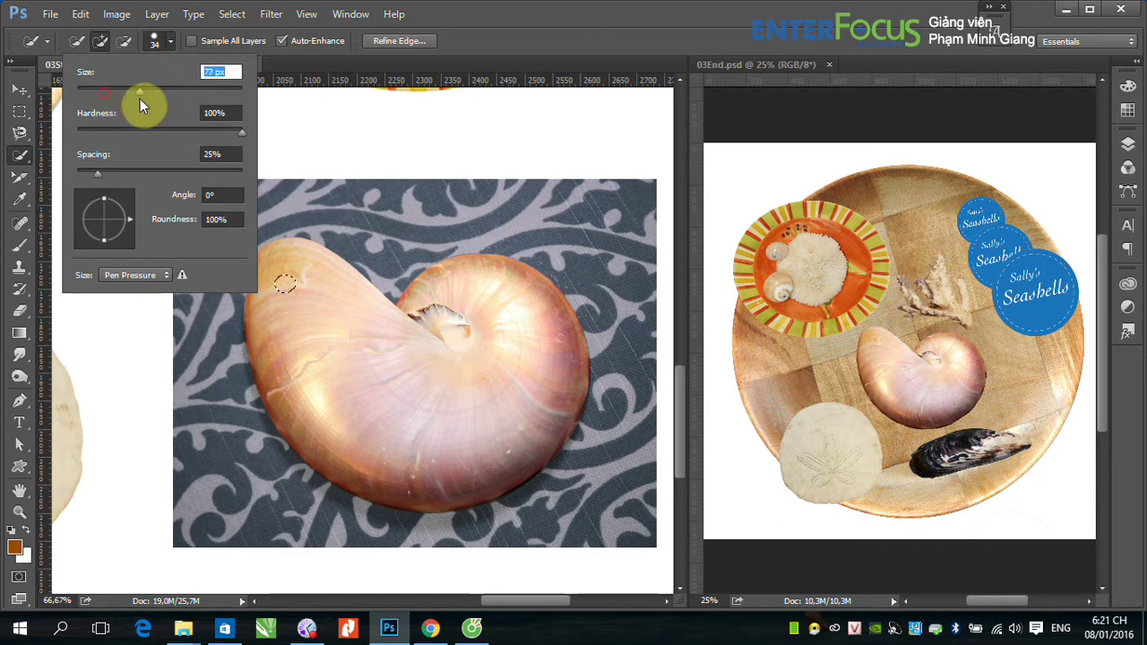
left_click(519, 22)
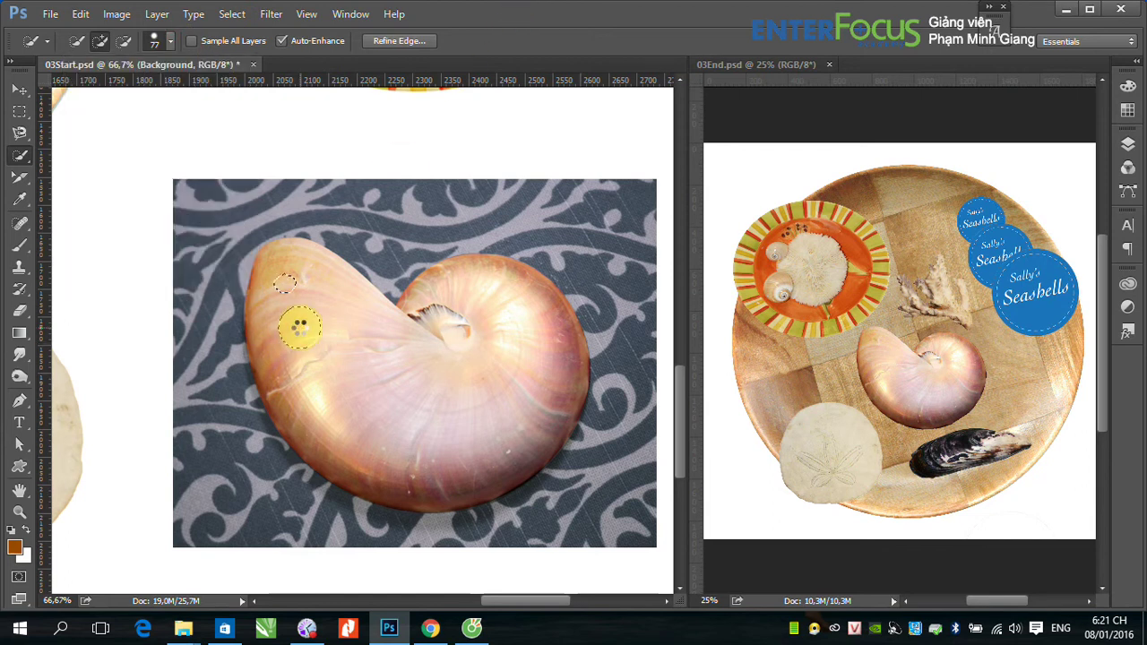
Paint a selection over the whole nautilus and copy it to Layer 5.
mouse_move(299, 328)
left_mouse_down()
mouse_move(363, 361)
mouse_move(379, 346)
mouse_move(384, 361)
left_mouse_up()
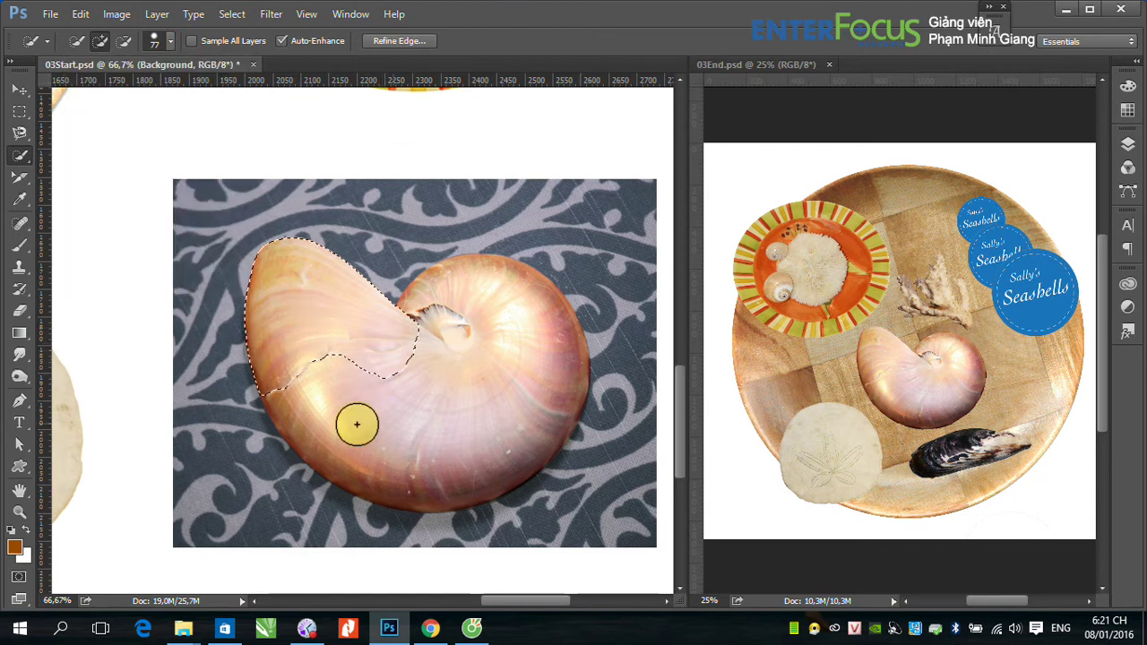
mouse_move(357, 433)
left_mouse_down()
mouse_move(425, 404)
mouse_move(471, 413)
mouse_move(474, 439)
mouse_move(400, 451)
mouse_move(469, 468)
left_mouse_up()
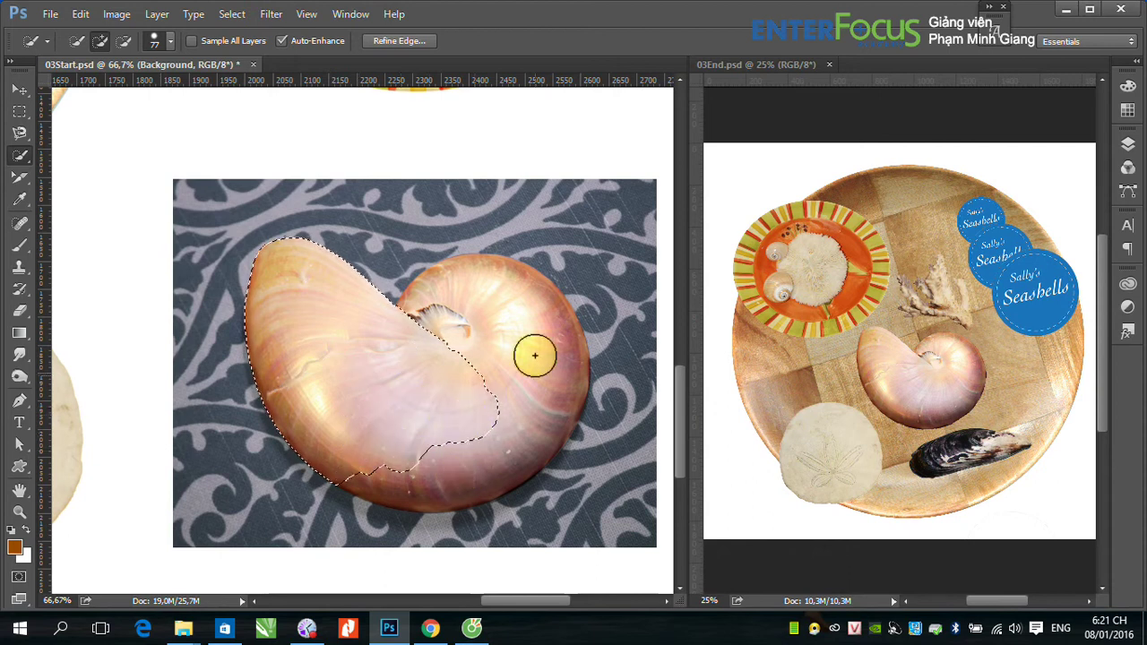
left_click_drag(534, 349, 484, 285)
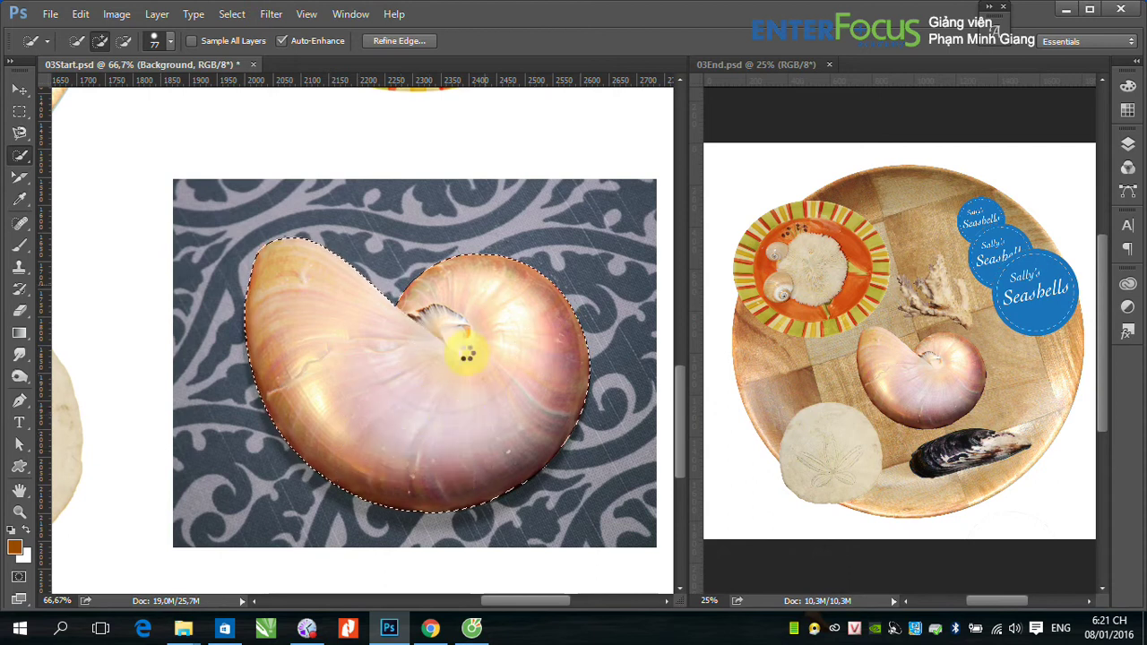
left_click(19, 90)
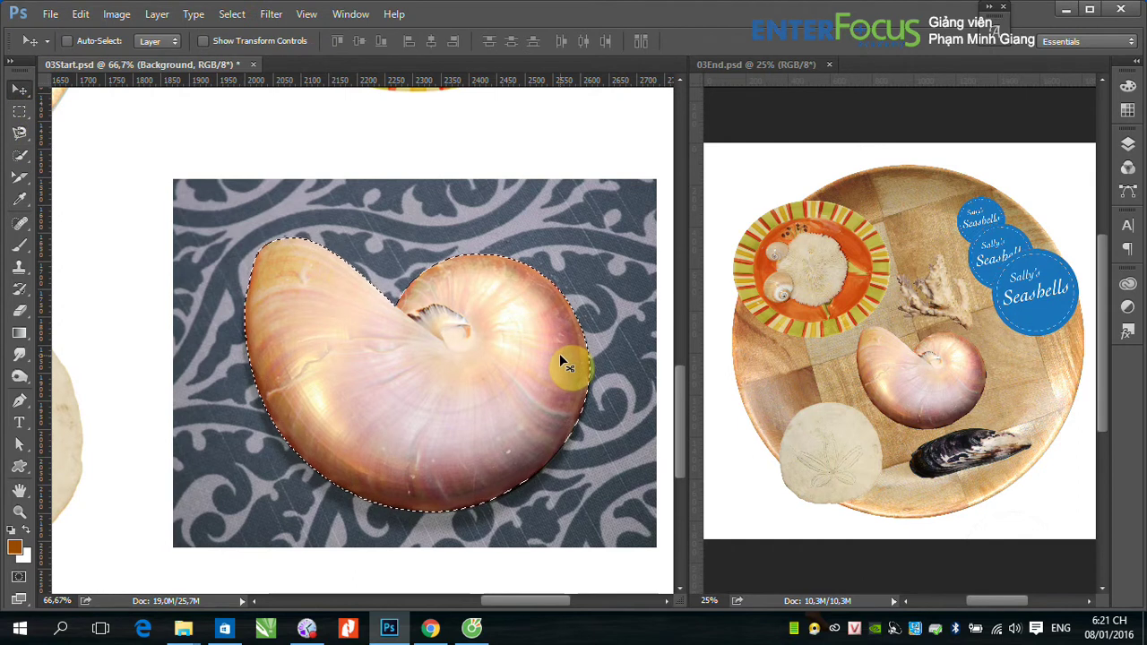
key("ctrl+j")
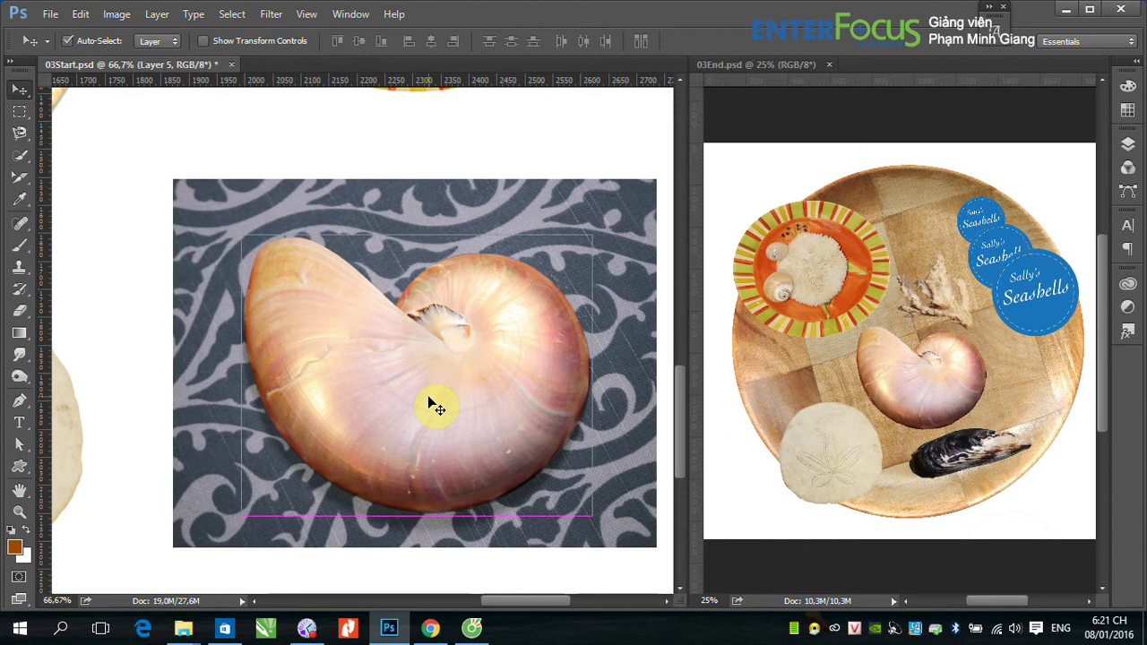
key("ctrl+minus")
key("ctrl+minus")
key("ctrl+minus")
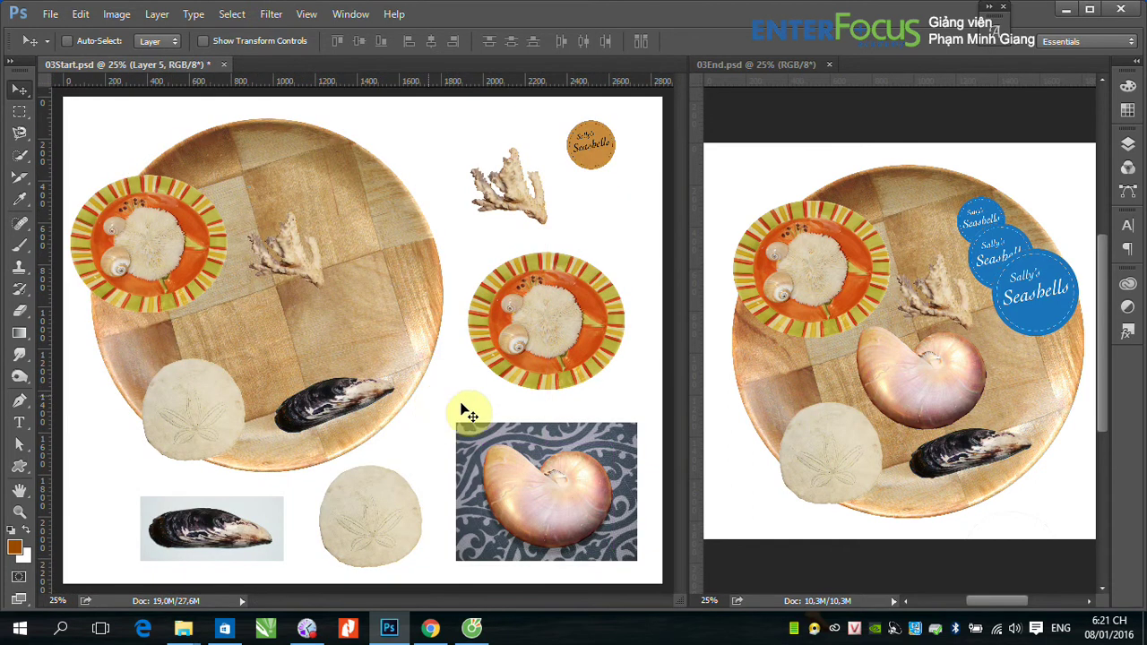
Drag the Layer 5 nautilus onto the middle of the wooden plate above the sand dollar.
mouse_move(548, 496)
left_mouse_down()
mouse_move(328, 341)
mouse_move(310, 358)
left_mouse_up()
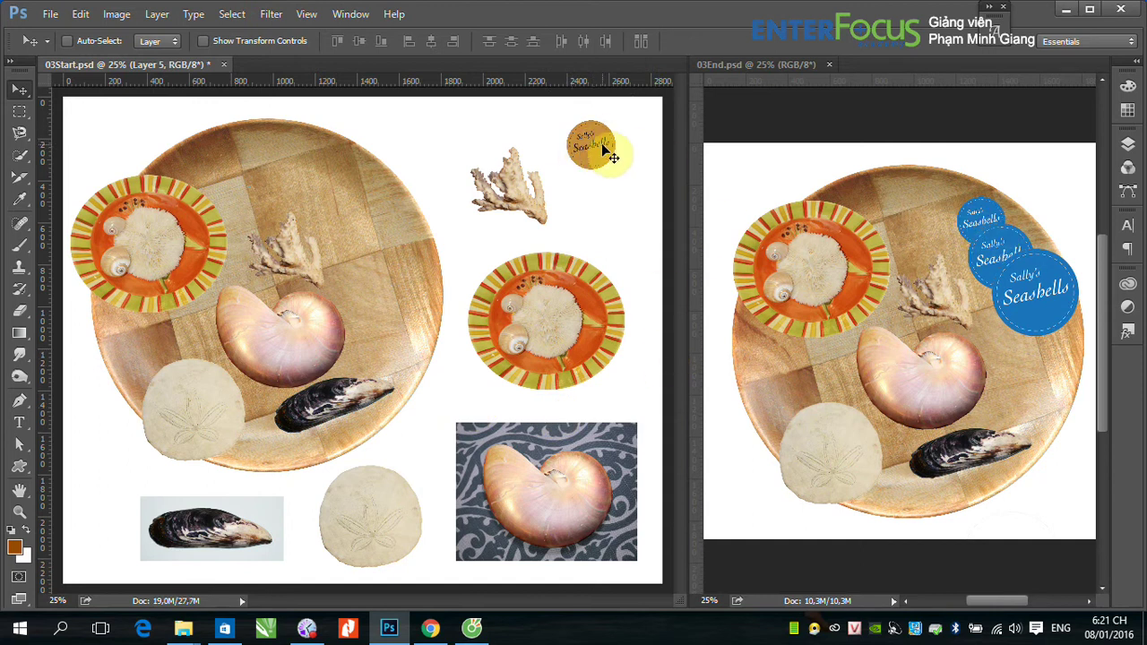
left_click(1048, 292)
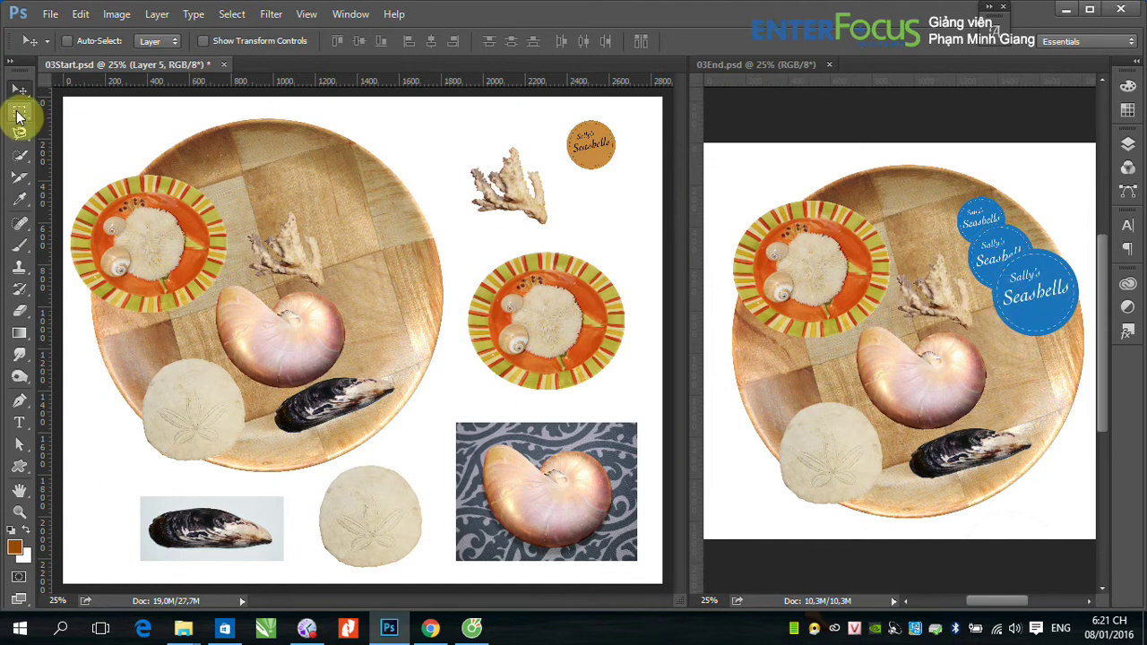
Zoom in on the orange Sally's Seashells label.
left_click(20, 111)
left_click_drag(547, 102, 661, 185)
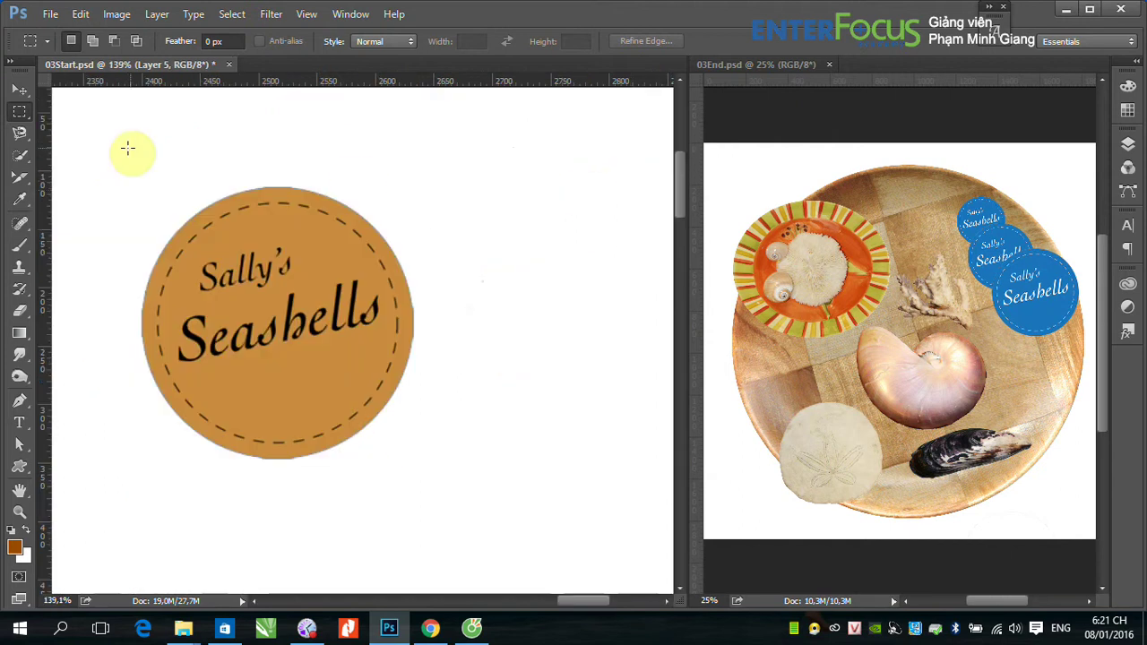
left_click(20, 91)
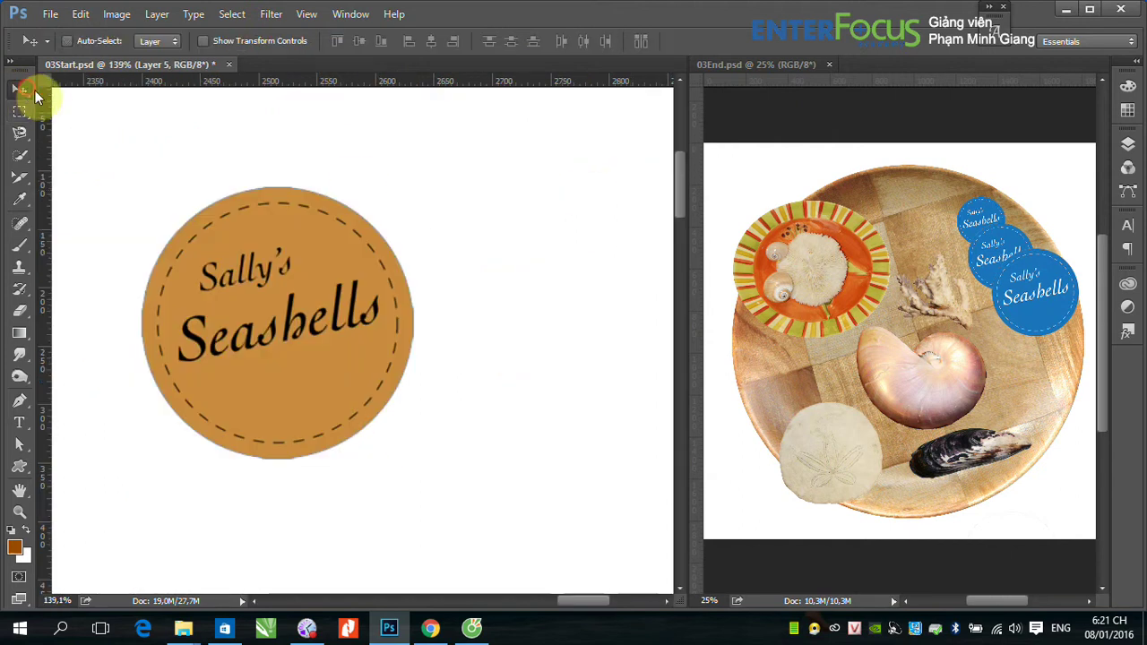
left_click(579, 513)
key("ctrl")
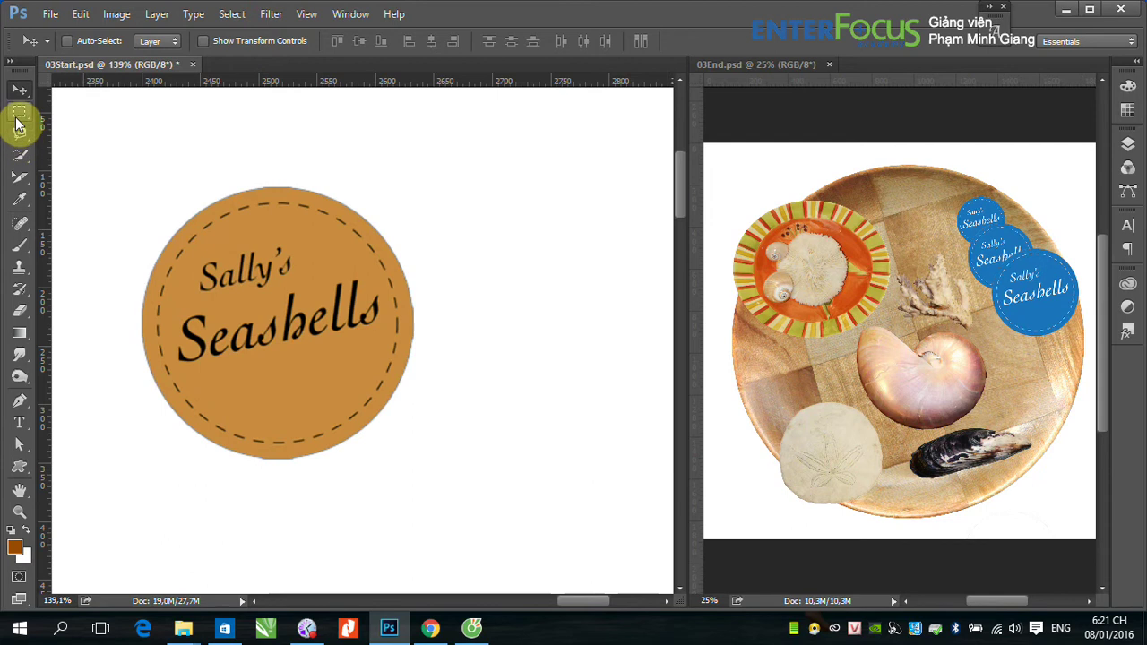
Draw an elliptical selection around the label's edge, then fit the canvas with Ctrl+0.
left_click(18, 117)
right_click(18, 117)
left_click(80, 120)
mouse_move(154, 220)
left_mouse_down()
mouse_move(408, 461)
mouse_move(394, 419)
mouse_move(413, 457)
left_mouse_up()
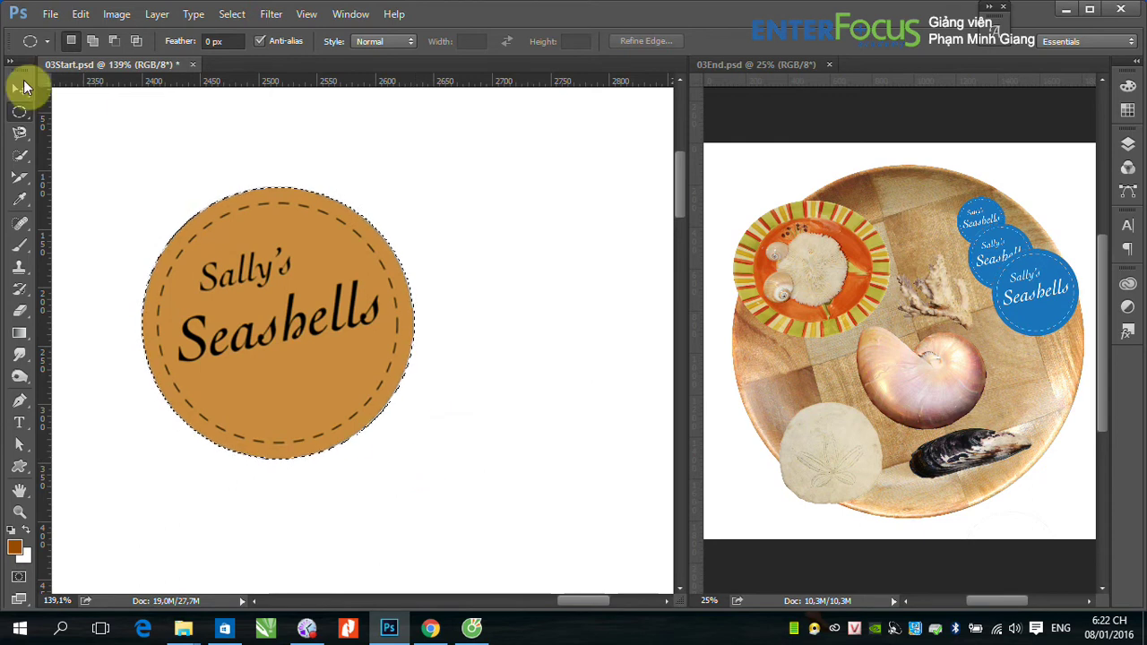
left_click(22, 88)
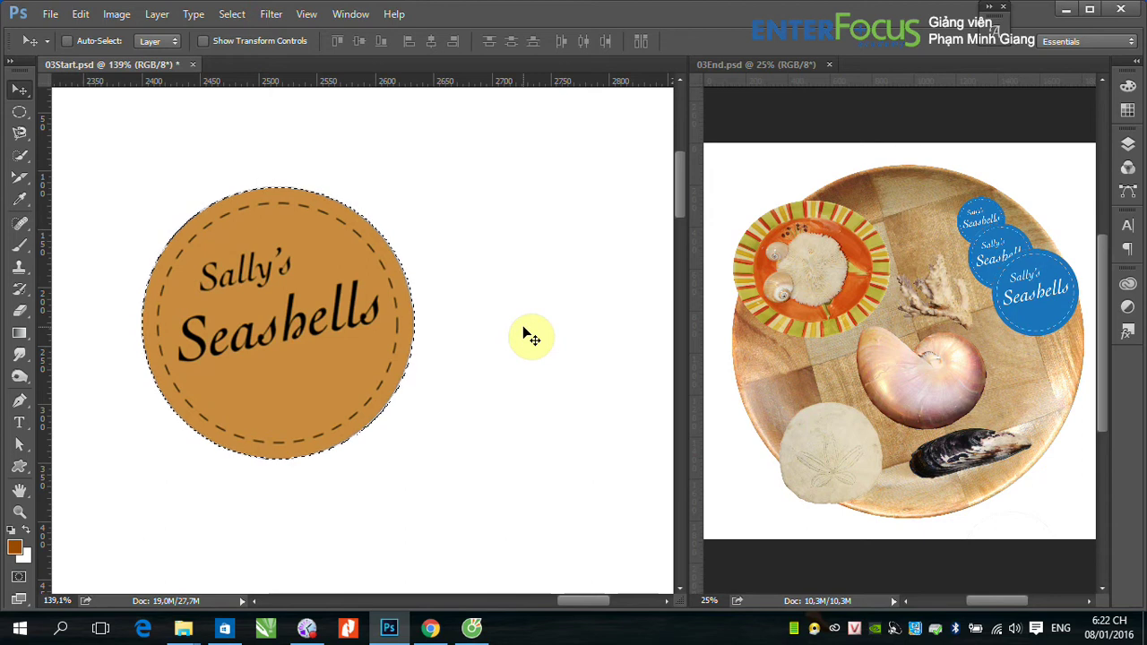
key("ctrl+0")
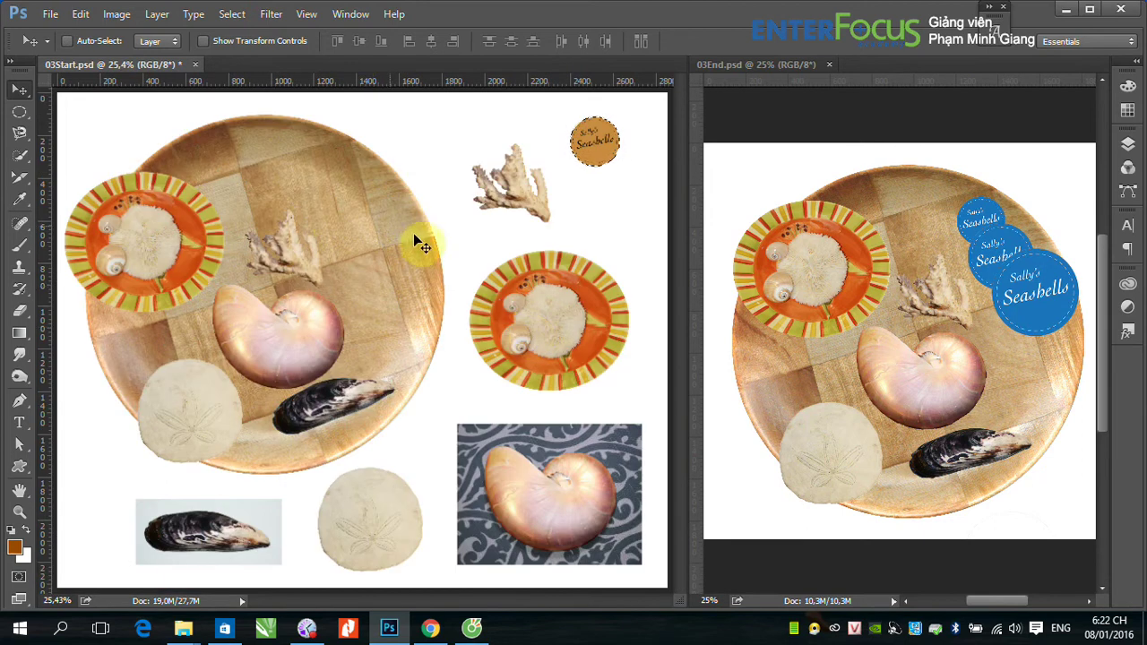
Try moving the selected label and dismiss the no-layer-selected errors.
left_click_drag(595, 151, 362, 205)
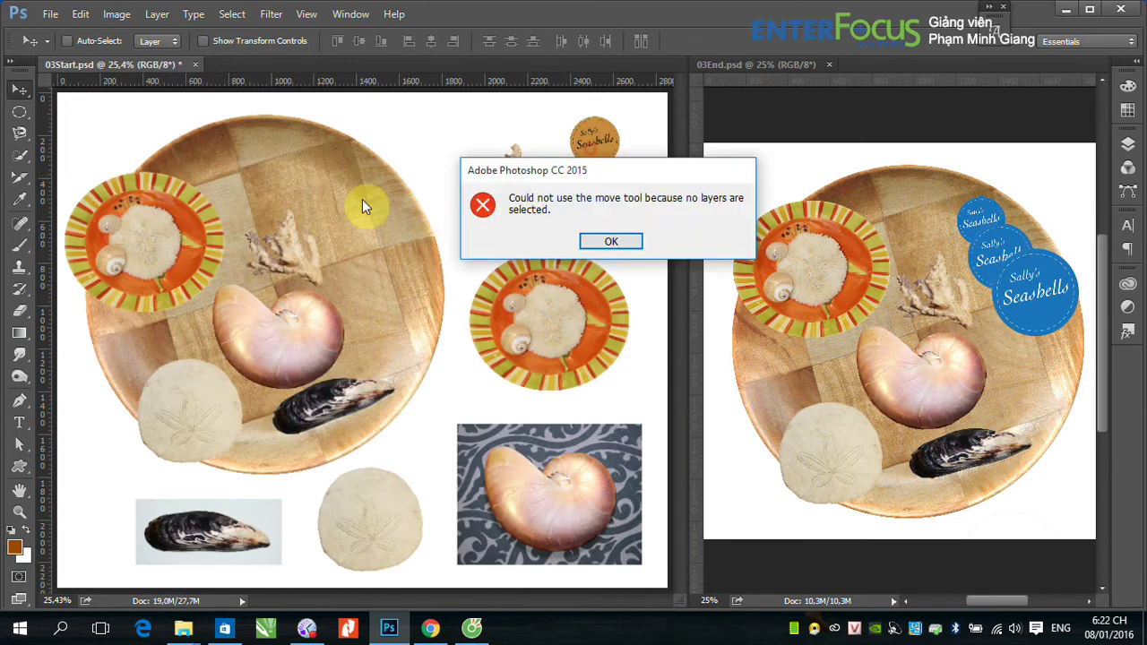
left_click(611, 241)
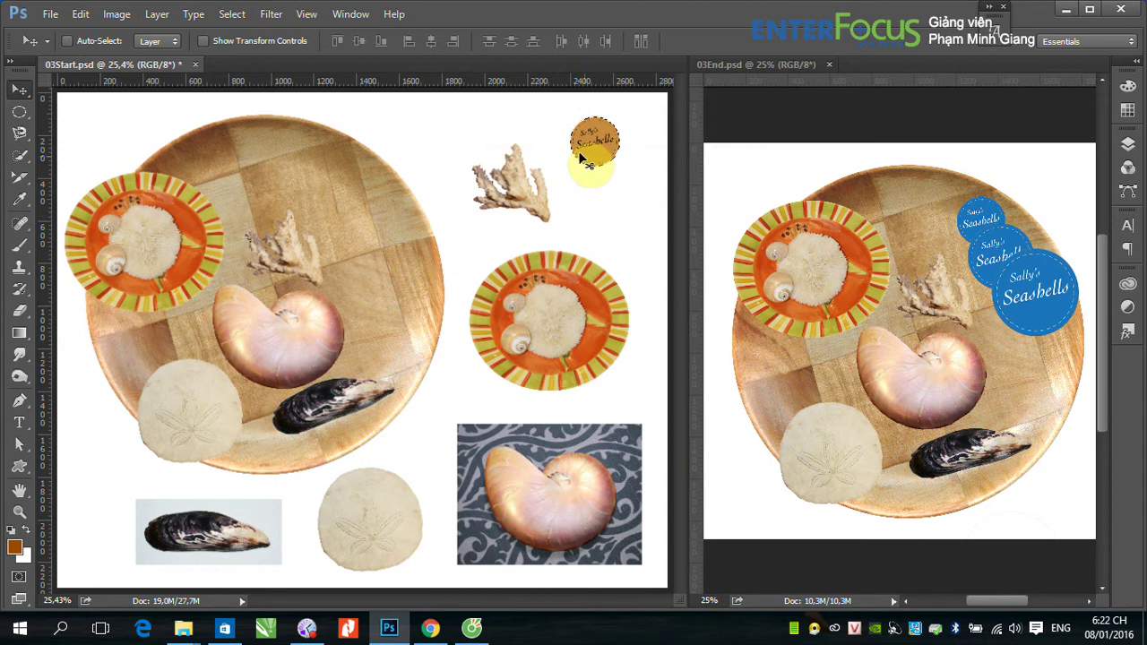
left_click(623, 224)
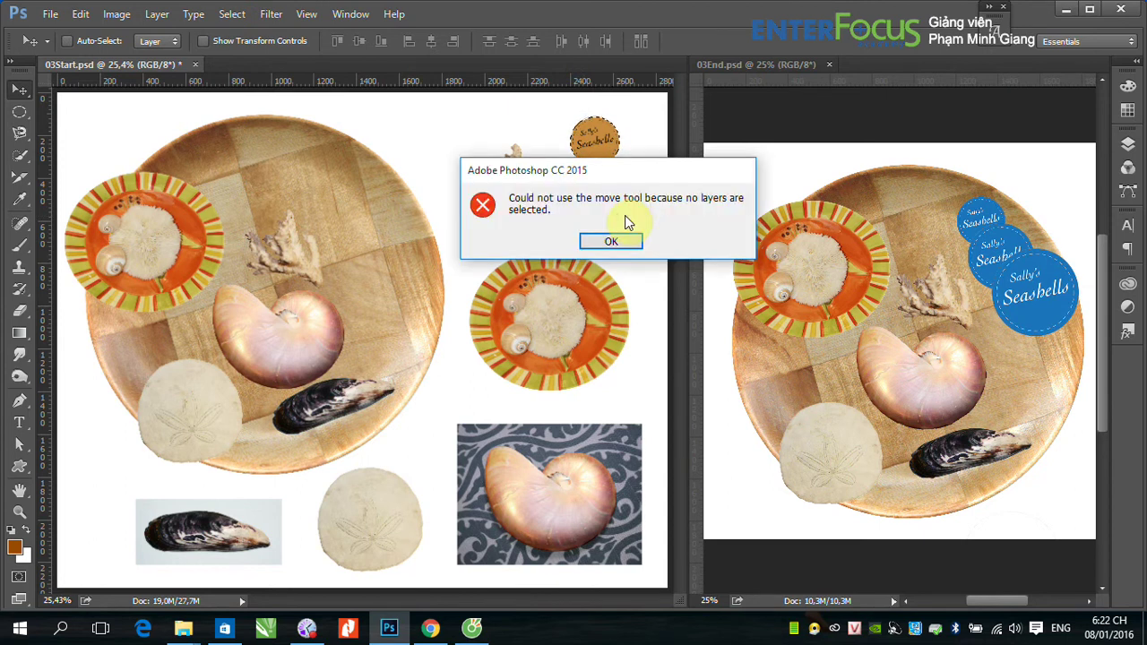
left_click(627, 238)
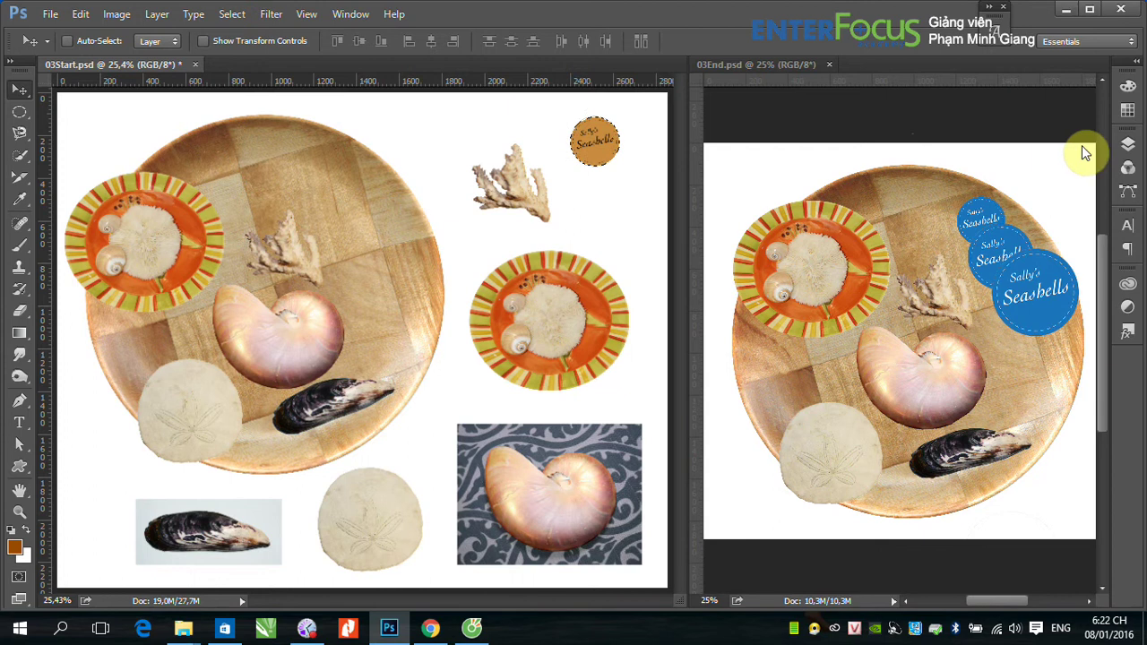
Make Background the active layer and copy the label onto new Layer 6.
left_click(1126, 144)
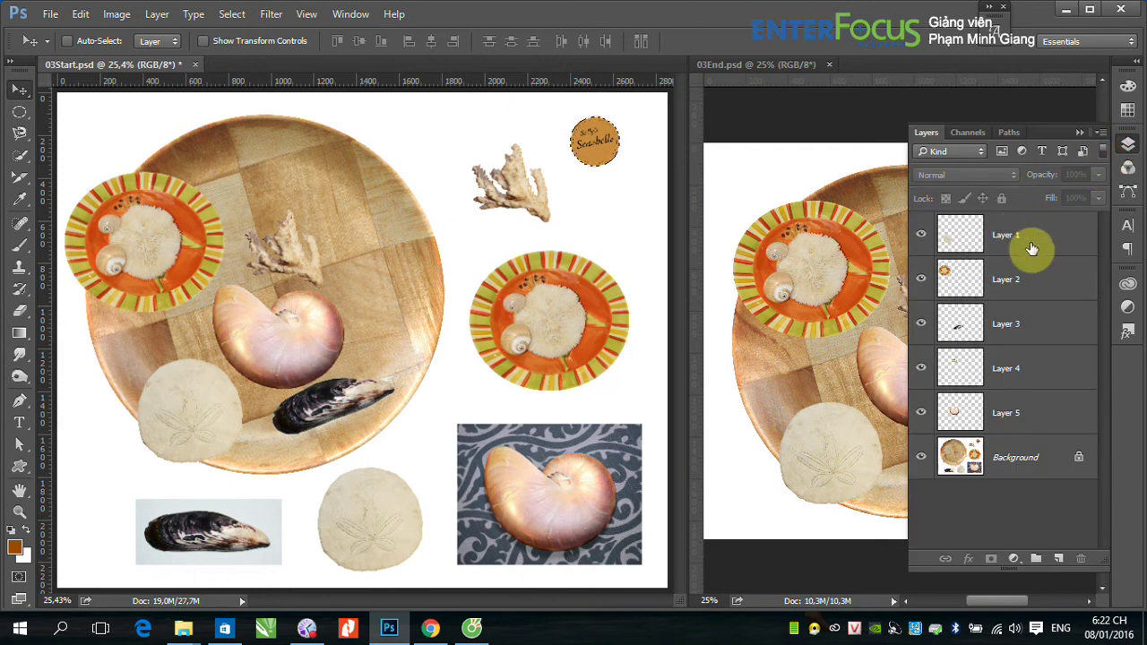
left_click(923, 235)
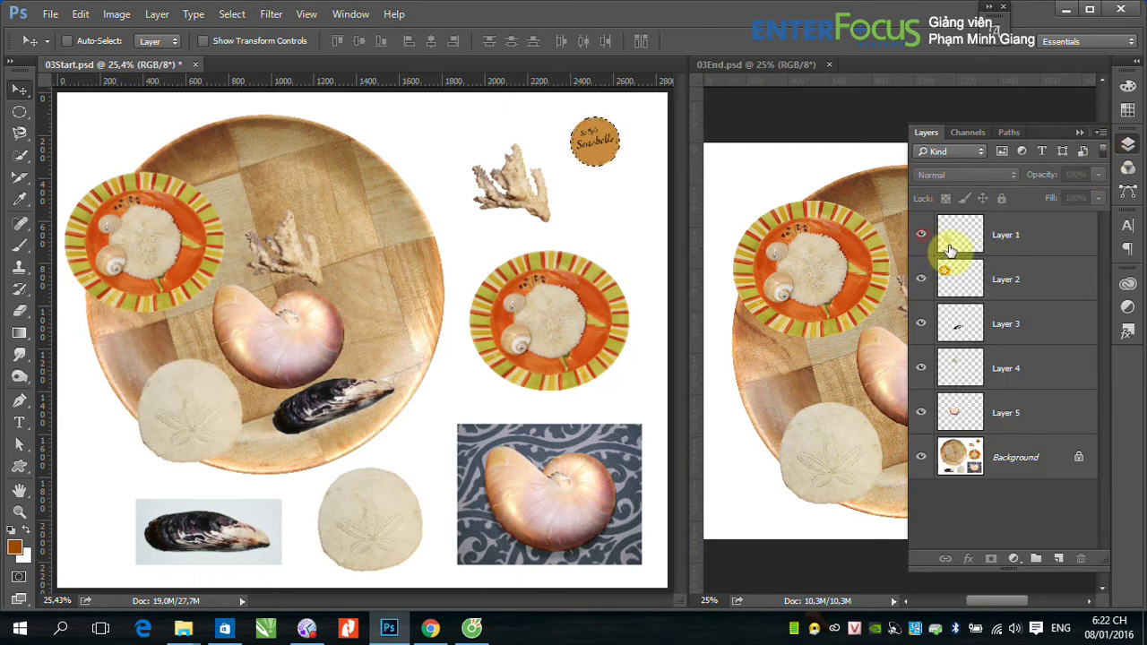
left_click(955, 455)
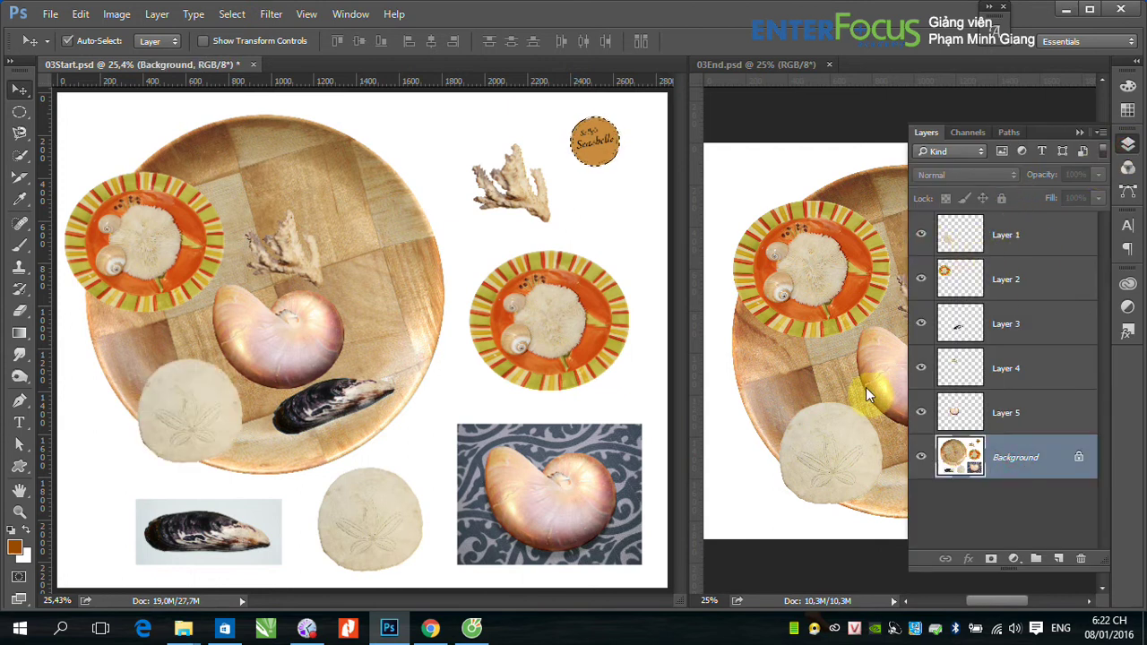
key("ctrl+shift+alt+n")
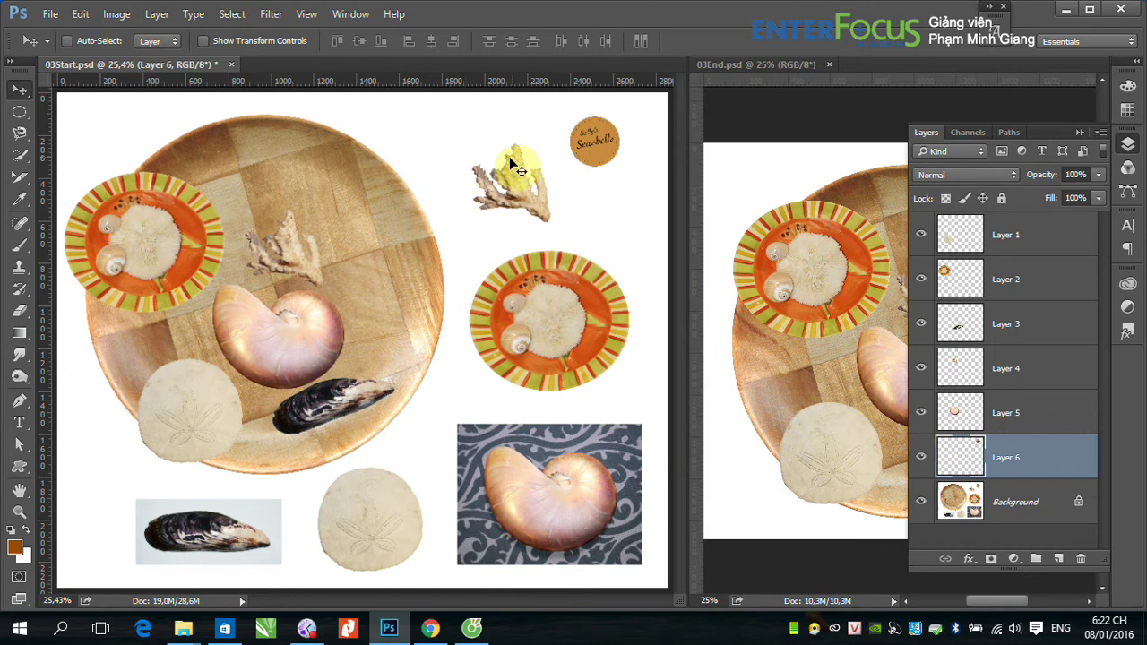
Place the Layer 6 label near the plate's upper-right rim and sample the reference badge's blue.
mouse_move(595, 143)
left_mouse_down()
mouse_move(316, 170)
mouse_move(336, 184)
left_mouse_up()
left_click(1080, 132)
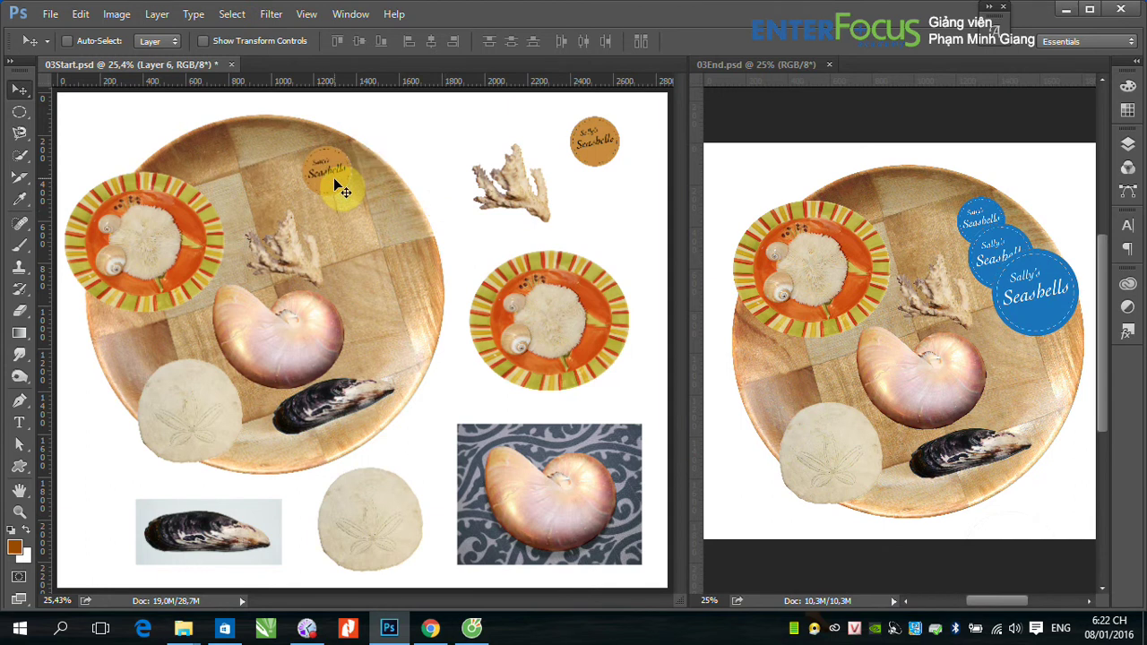
left_click_drag(333, 180, 341, 183)
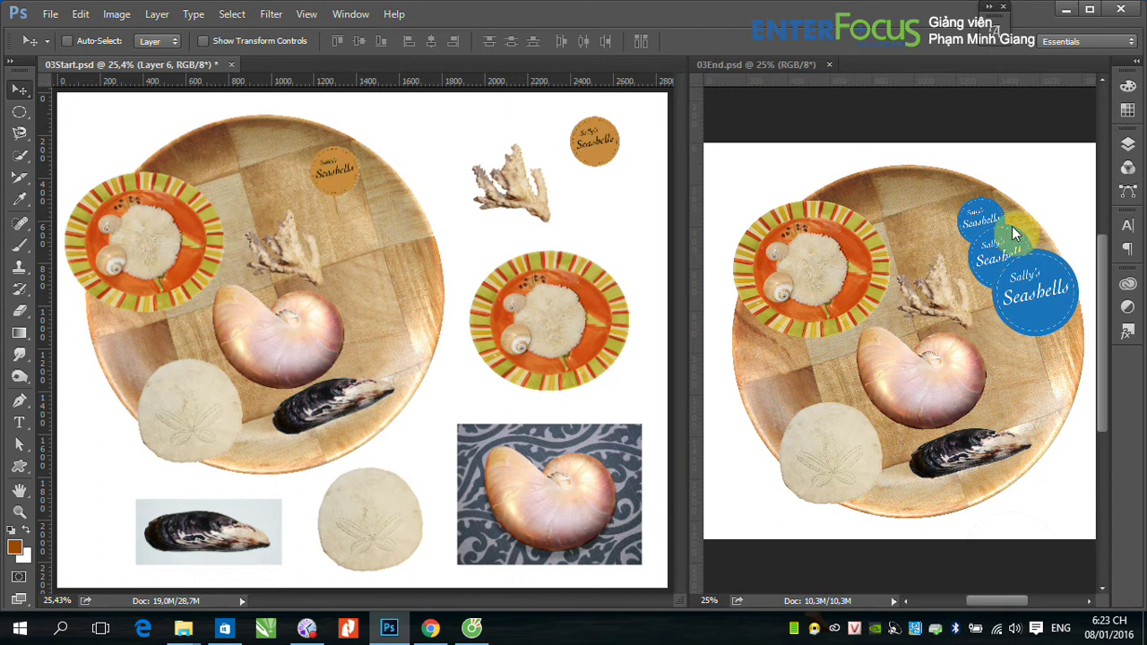
left_click(981, 220)
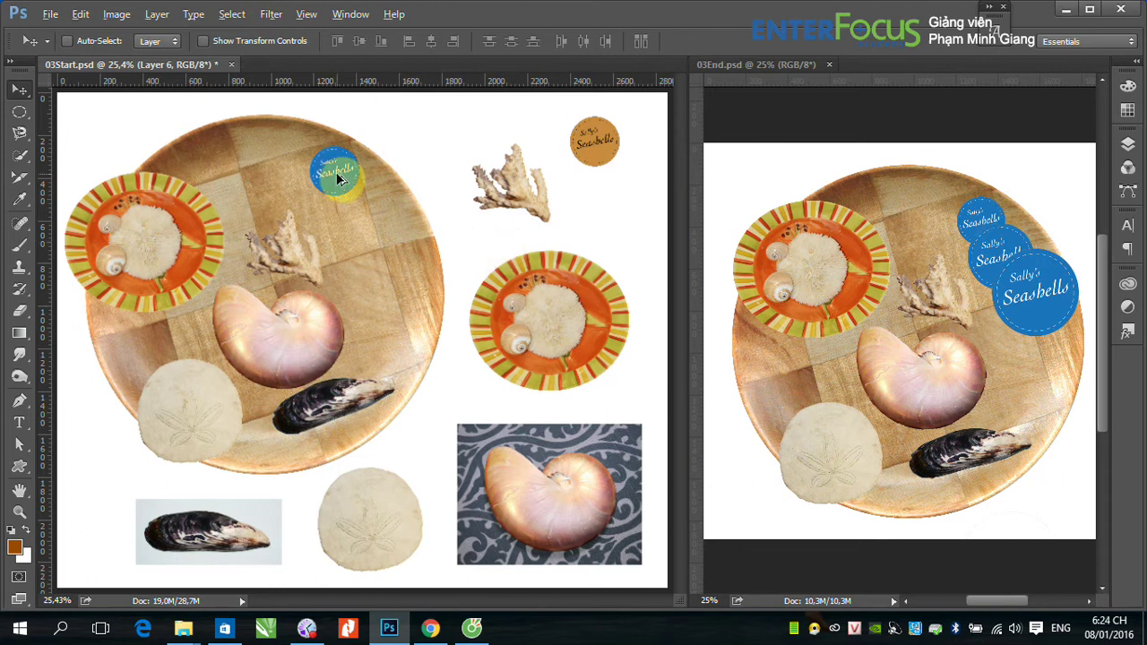
Duplicate the blue Seashells badge down-right and enlarge the copy to about 134%.
left_click_drag(338, 177, 354, 207)
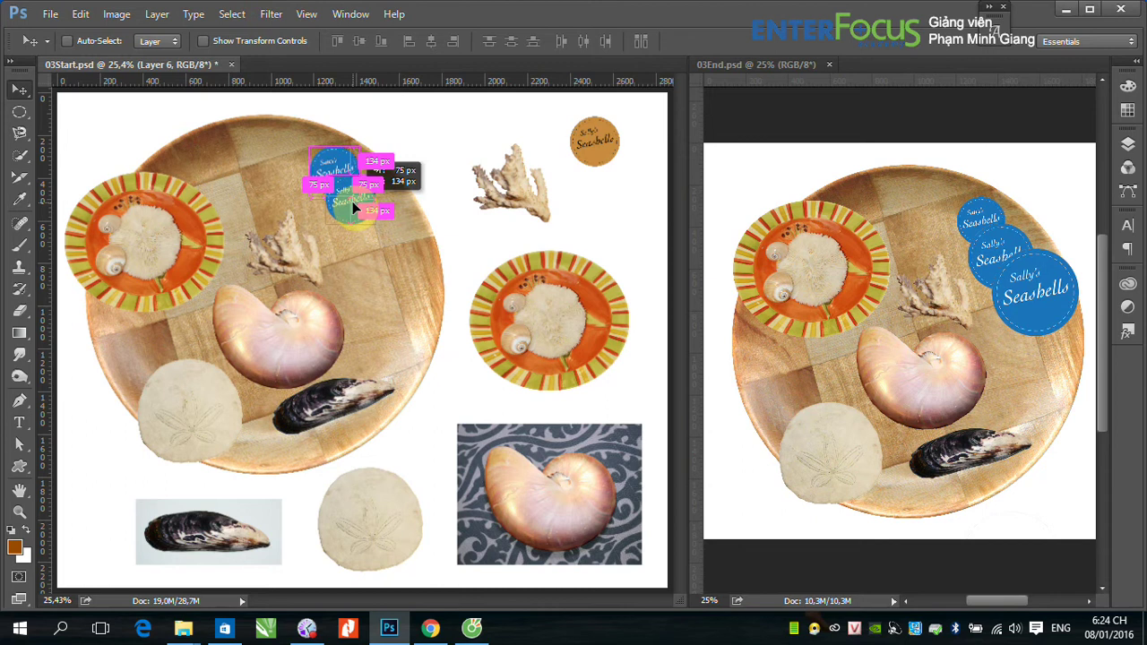
left_click_drag(352, 200, 354, 203)
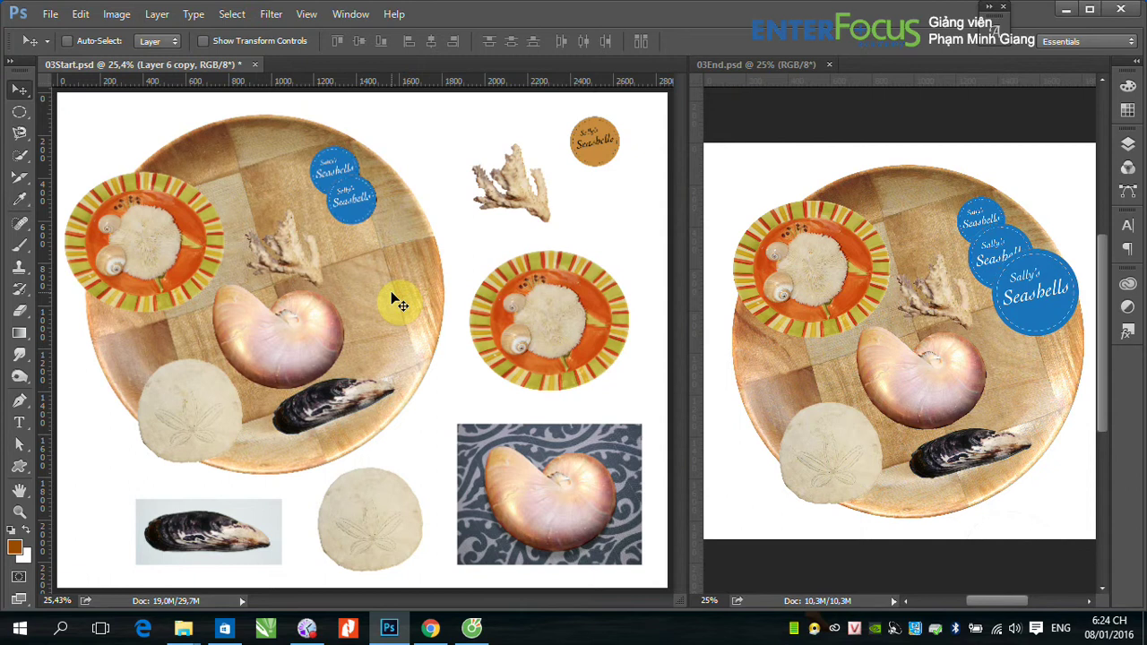
key("ctrl+t")
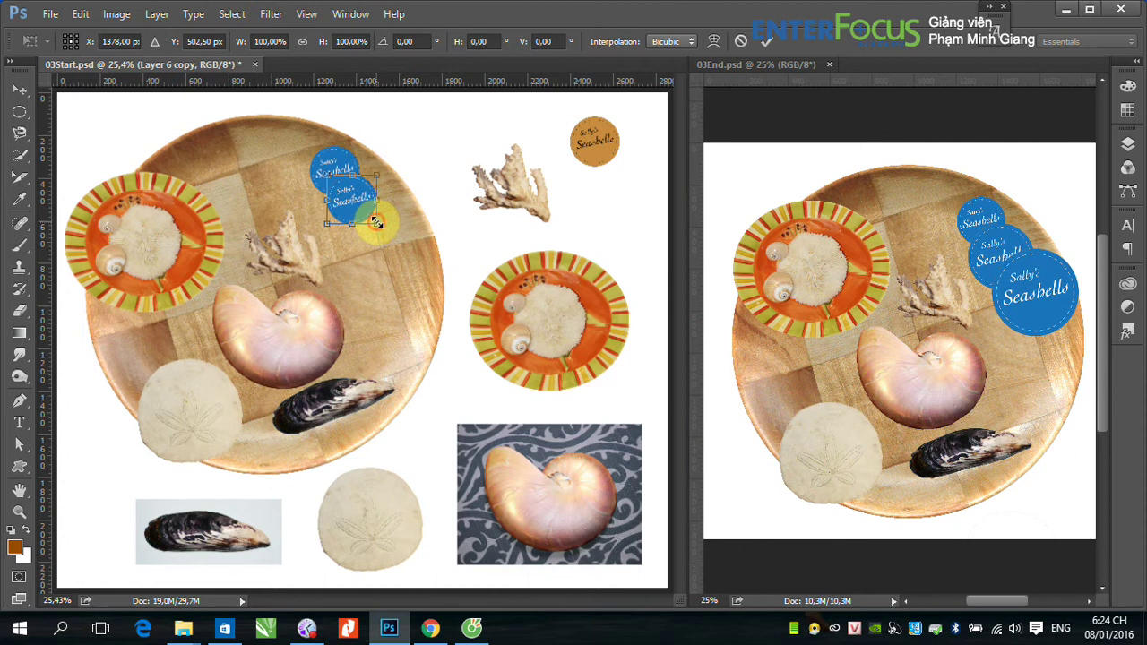
left_click_drag(376, 223, 396, 239)
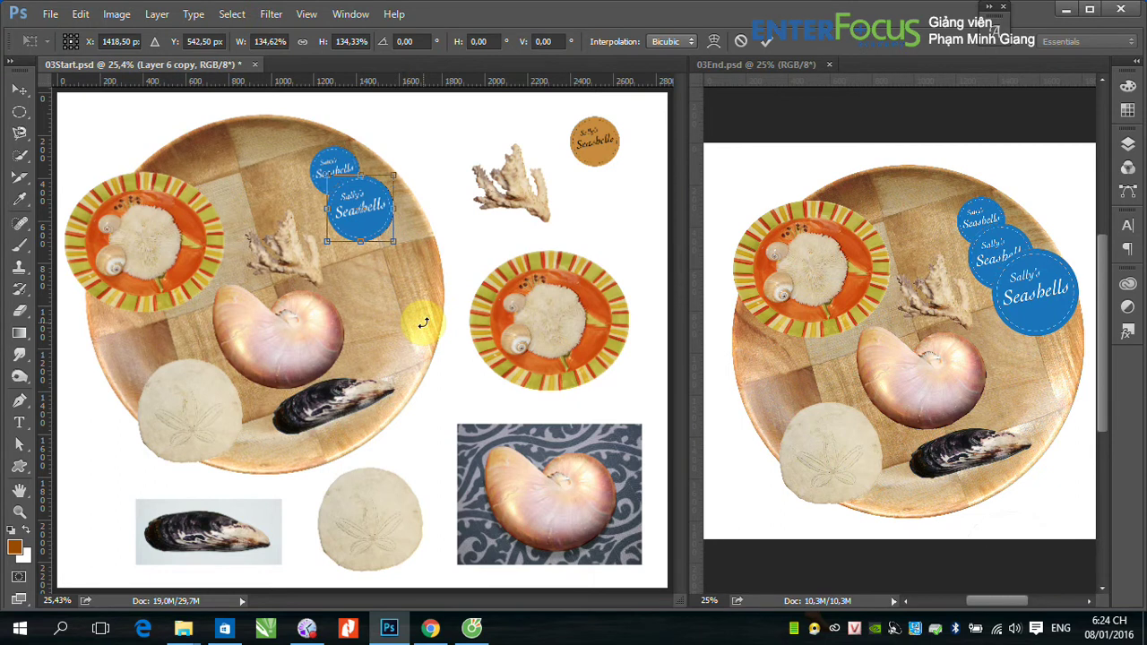
key("Return")
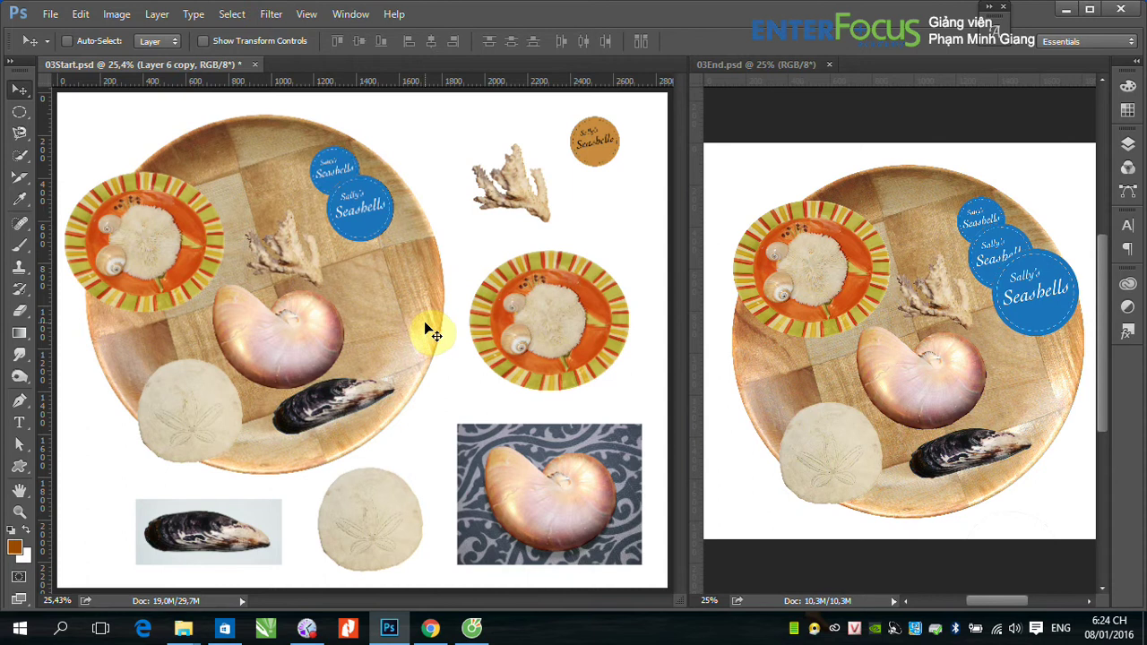
Copy the second badge further down-right and scale this third badge to about 128%.
key("alt")
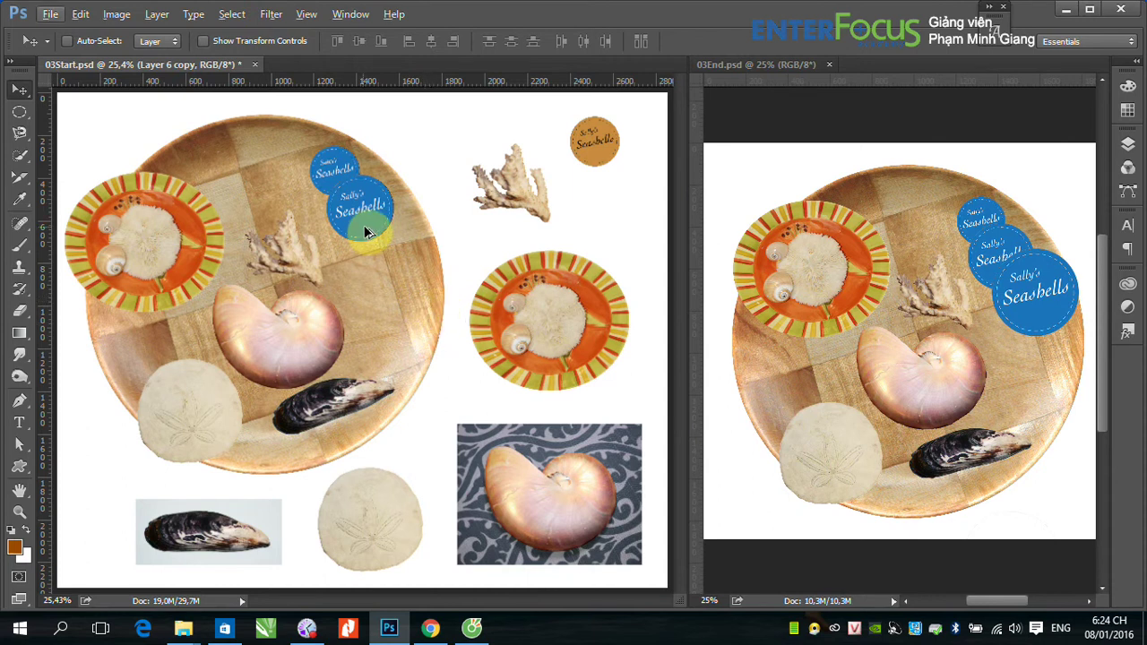
left_click_drag(365, 232, 394, 244)
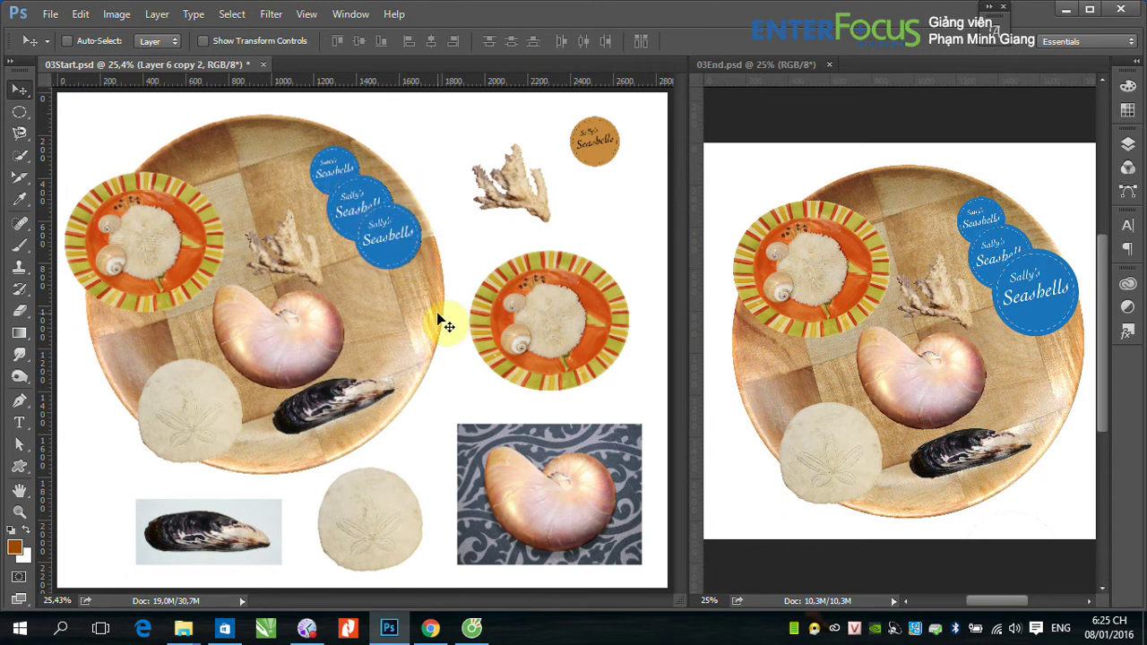
key("ctrl+t")
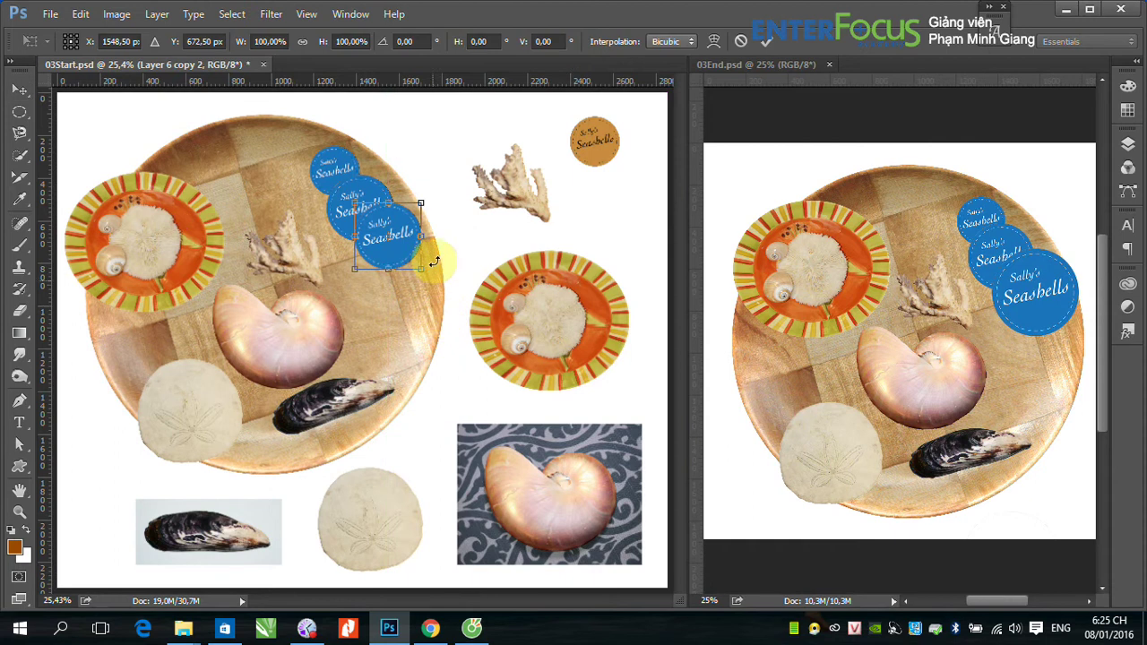
left_click_drag(422, 268, 441, 285)
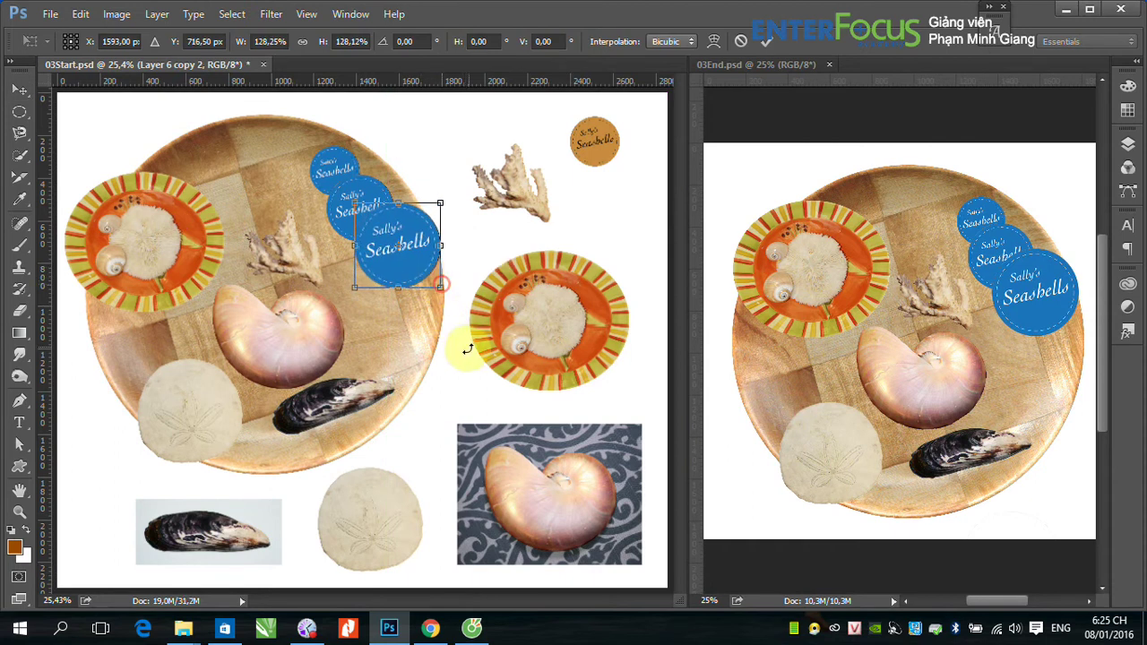
key("Return")
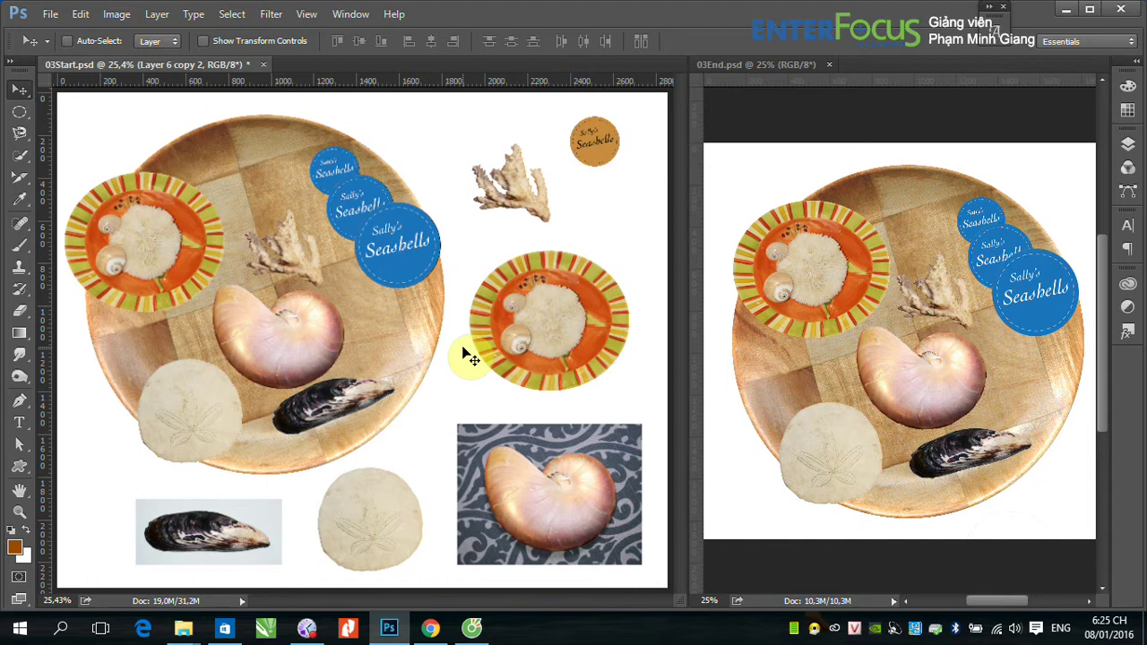
Activate the 03End.psd reference window and select its whole canvas with Ctrl+A.
left_click(745, 188)
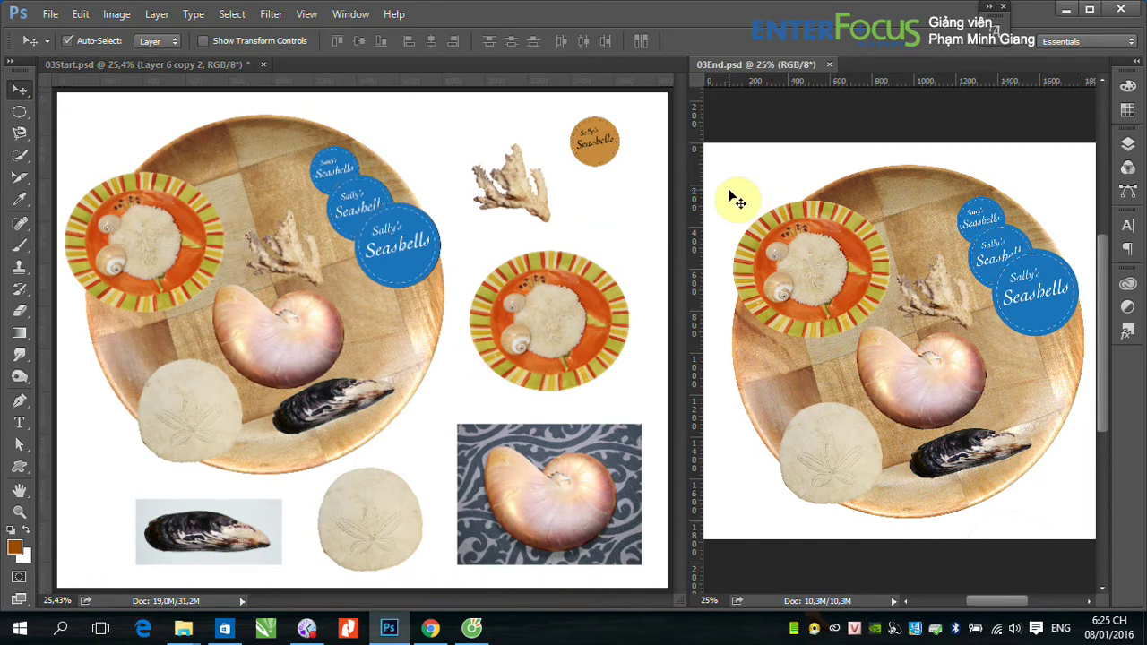
key("ctrl+a")
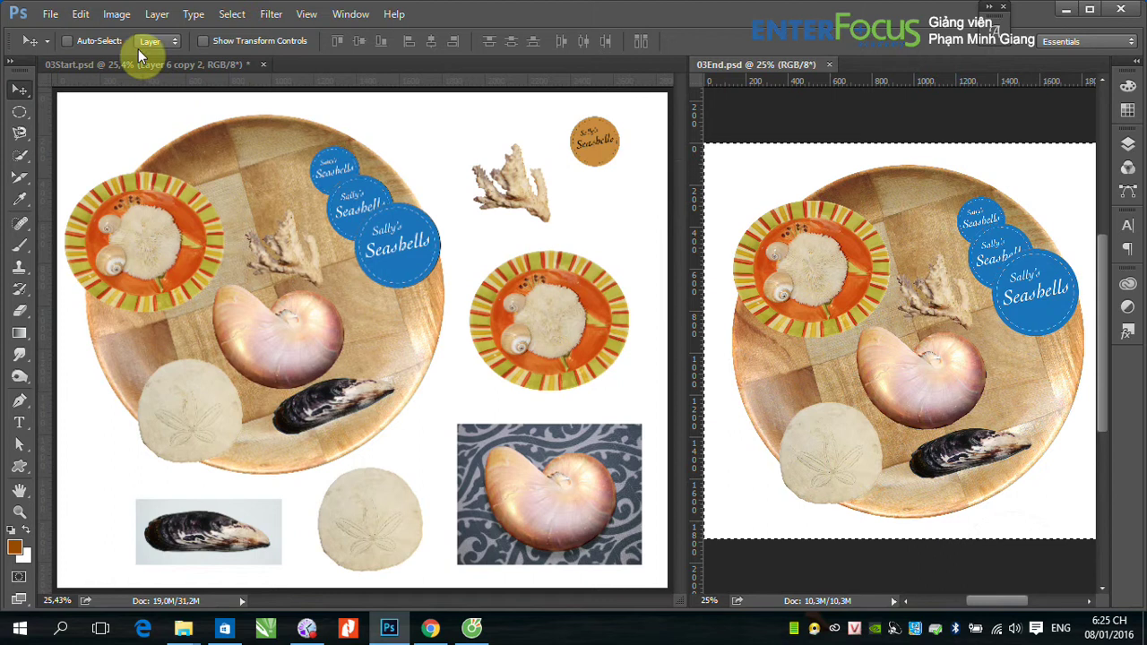
Carry the 03End-sized selection into 03Start.psd and position it around the wooden plate.
left_click(20, 112)
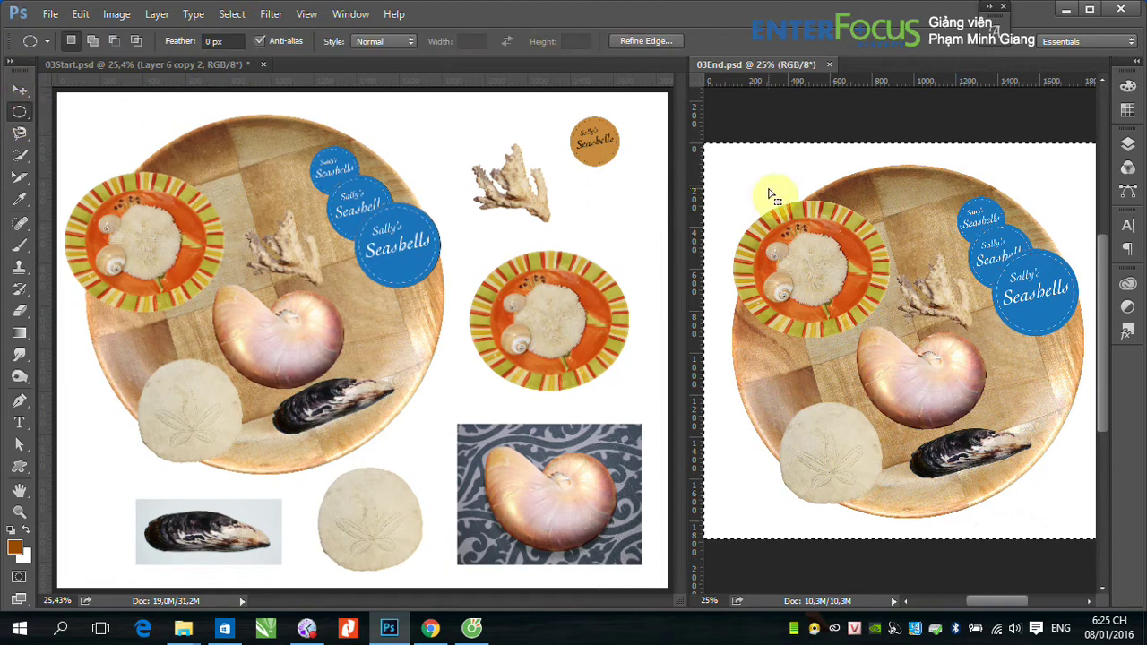
left_click(930, 230)
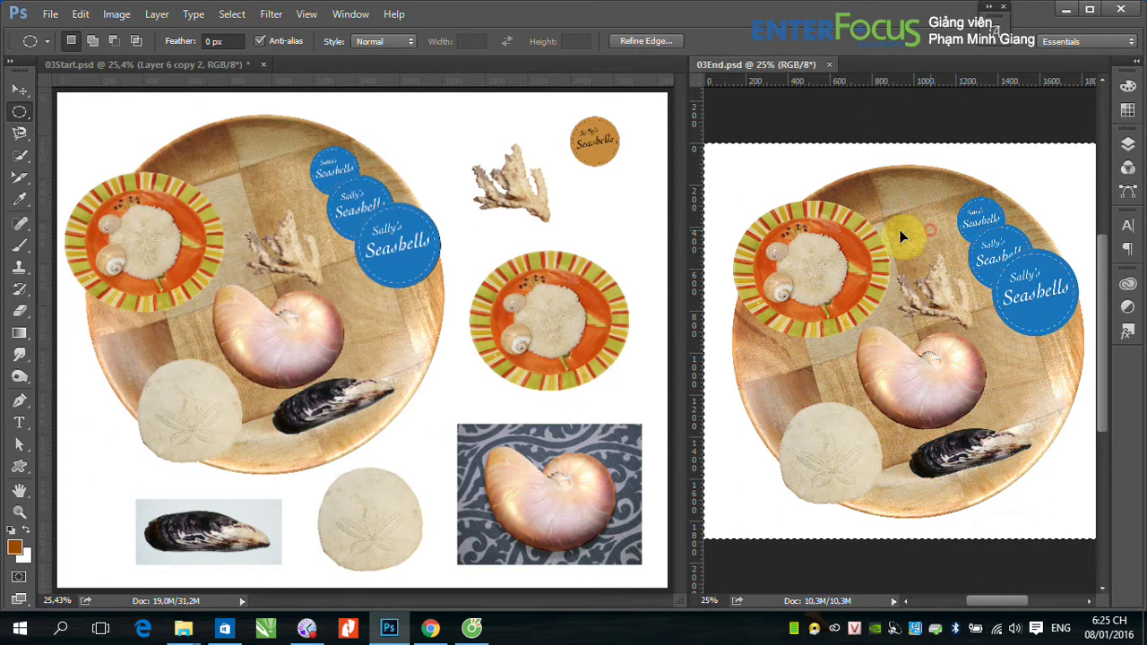
mouse_move(900, 229)
left_mouse_down()
mouse_move(359, 233)
mouse_move(459, 213)
mouse_move(437, 167)
left_mouse_up()
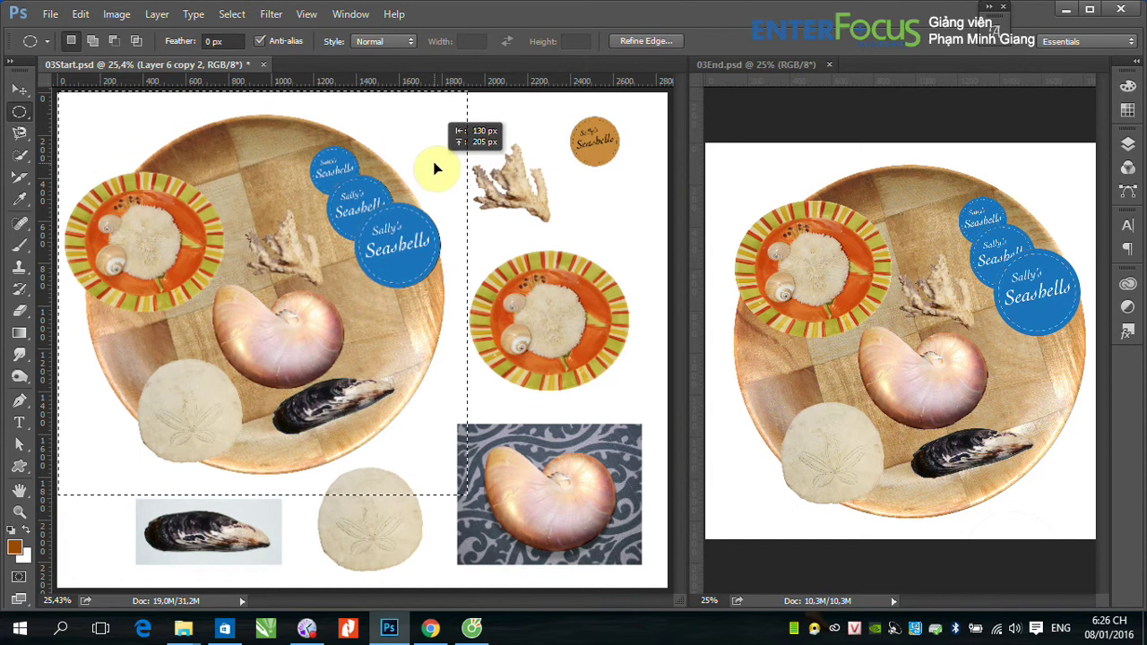
left_click_drag(436, 167, 436, 171)
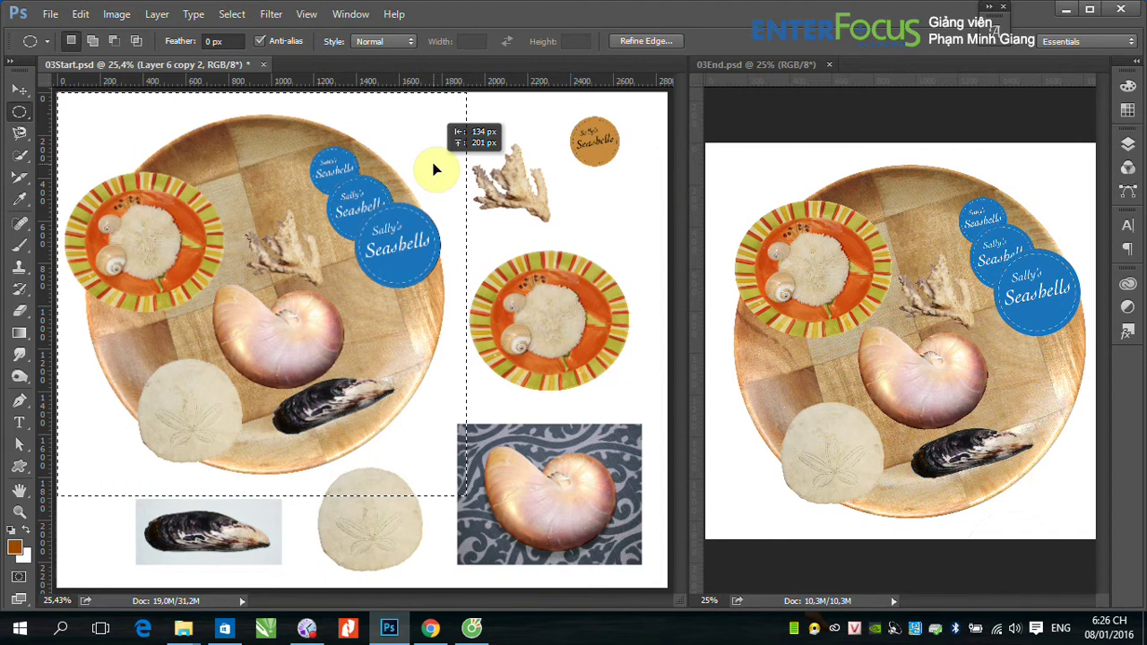
left_click_drag(437, 170, 436, 170)
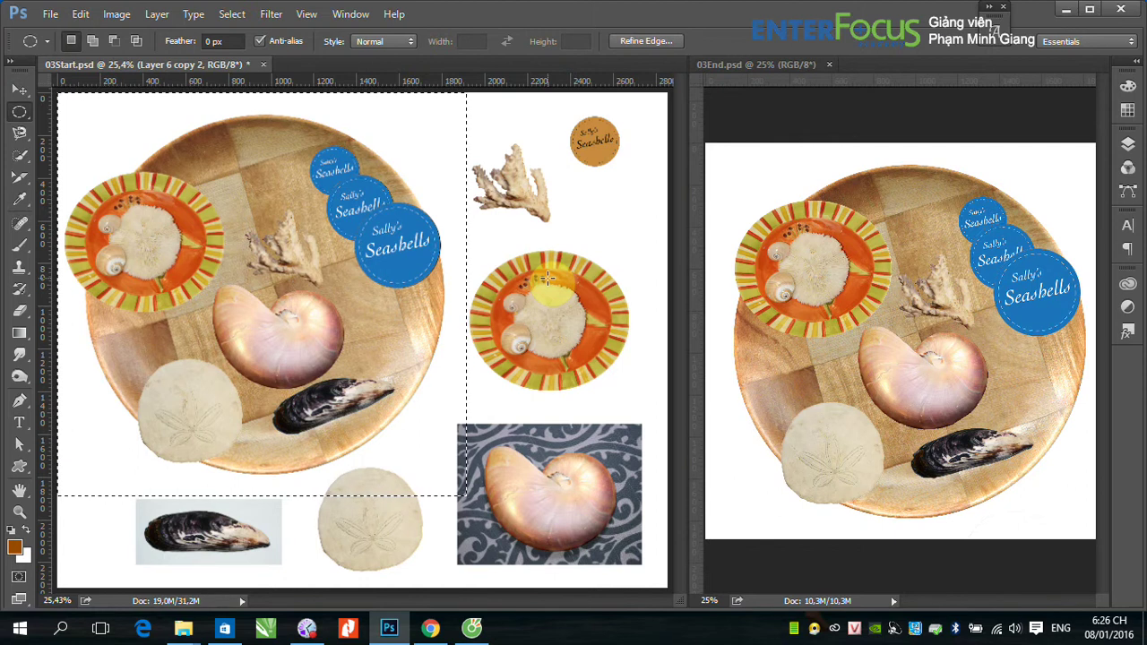
Crop 03Start.psd to the square selection using Image > Crop.
left_click(116, 14)
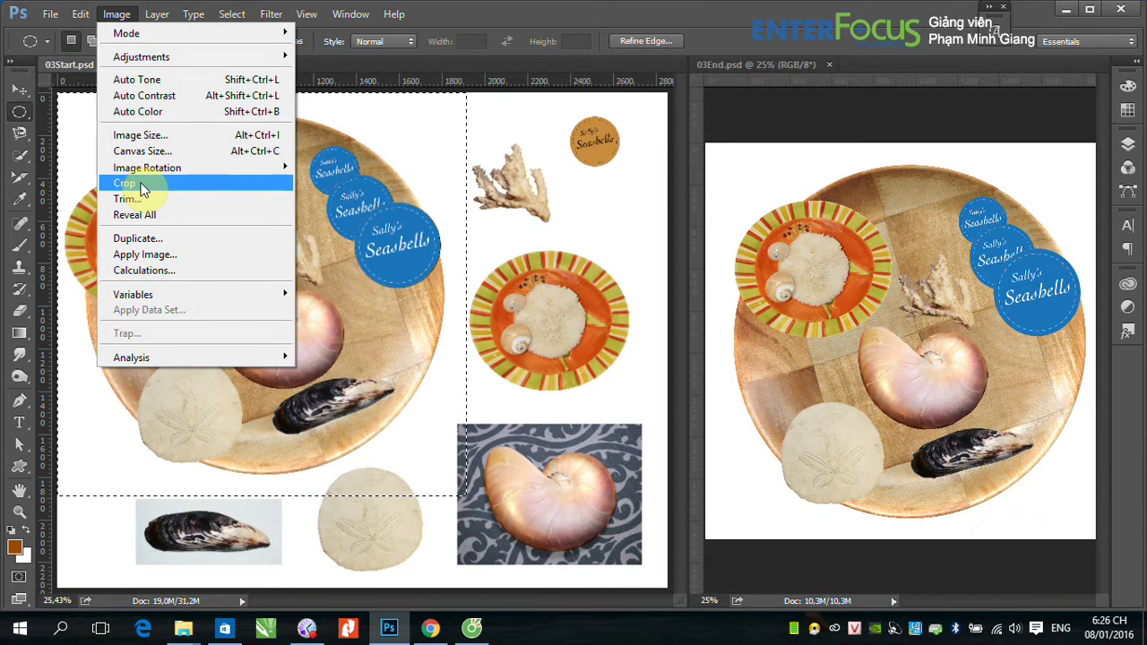
left_click(140, 185)
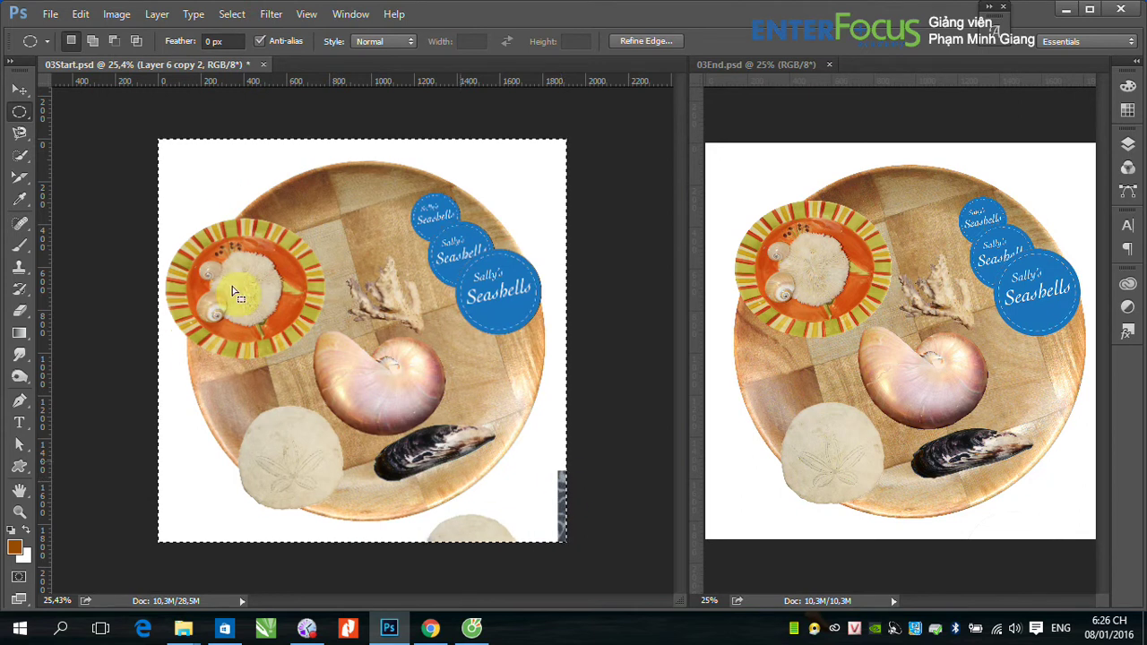
Lasso the leftover shell fragment and dark strip in the lower-right corner.
left_click(20, 133)
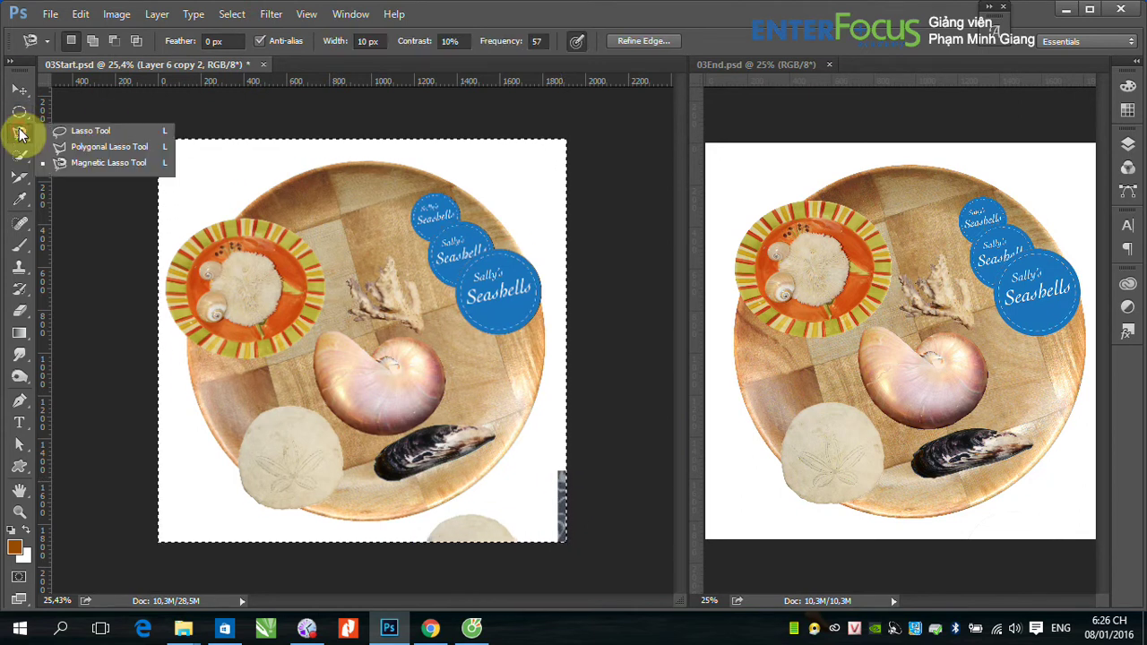
left_click(85, 131)
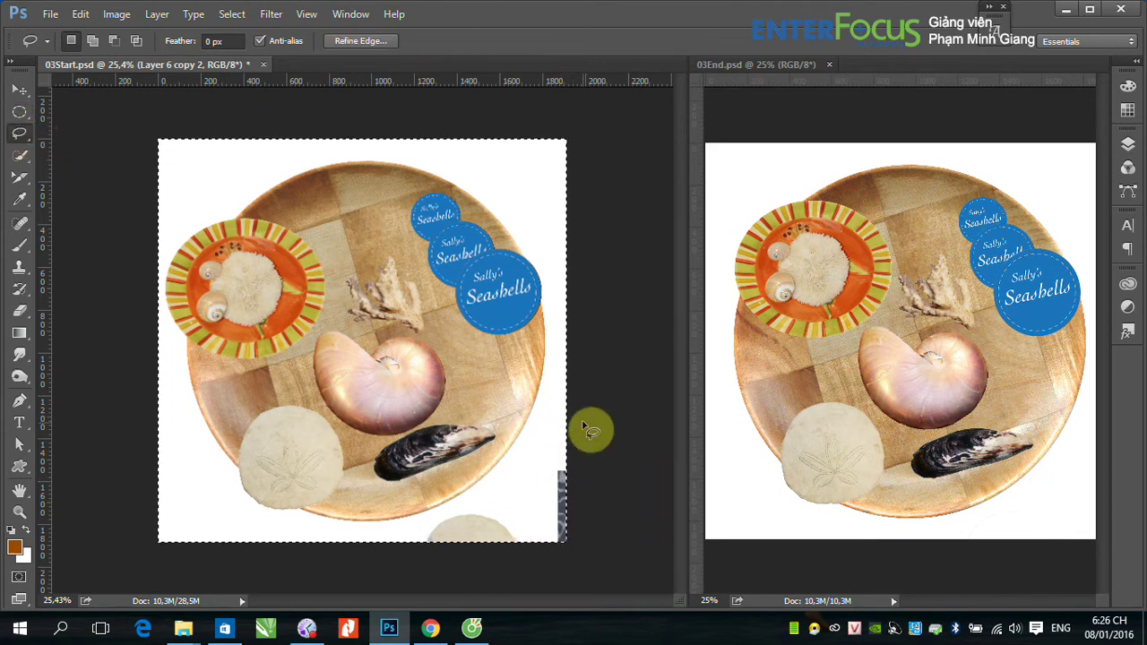
mouse_move(584, 427)
left_mouse_down()
mouse_move(464, 514)
mouse_move(611, 481)
left_mouse_up()
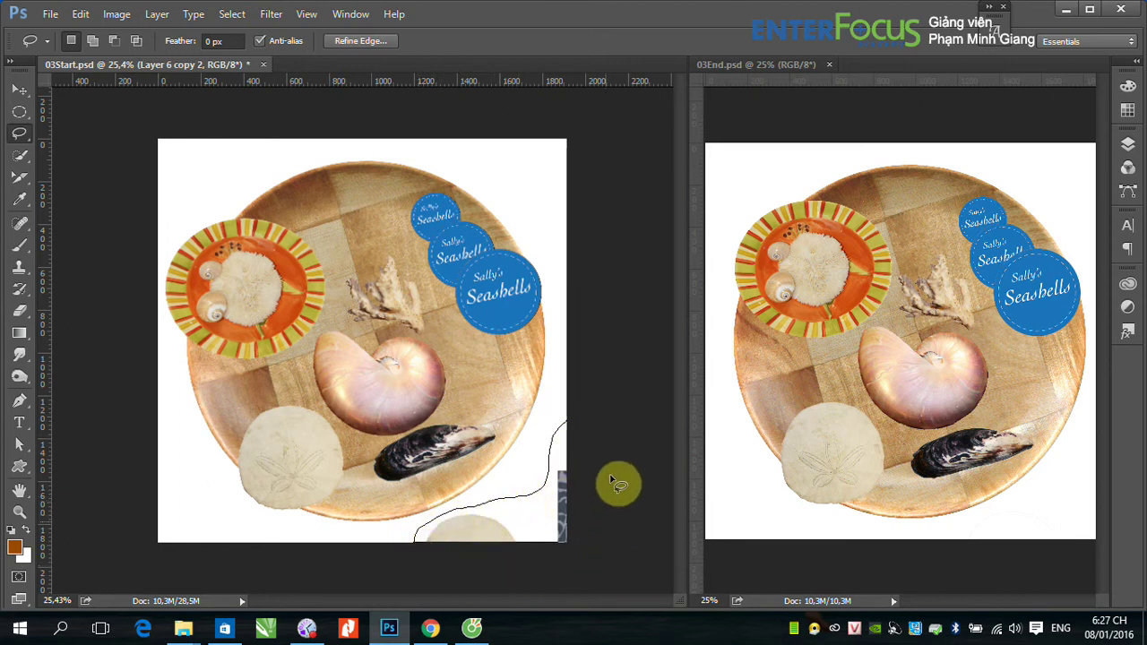
left_click_drag(611, 482, 591, 421)
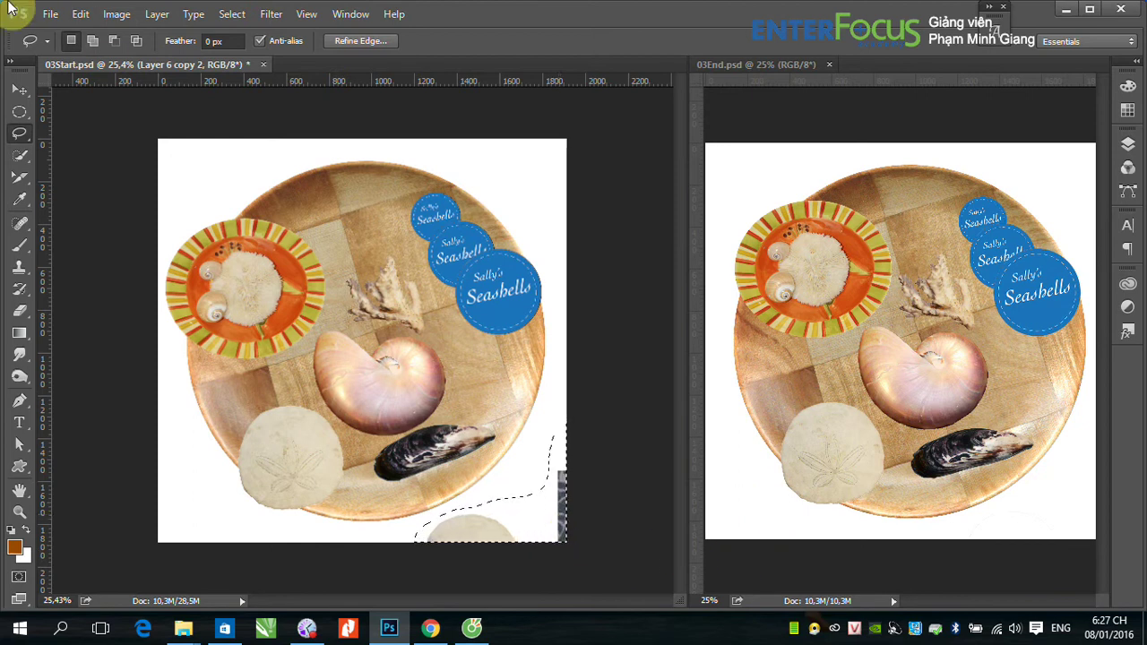
Fill the lassoed area with white (#ffffff) as a custom Edit > Fill colour.
left_click(81, 15)
left_click(134, 231)
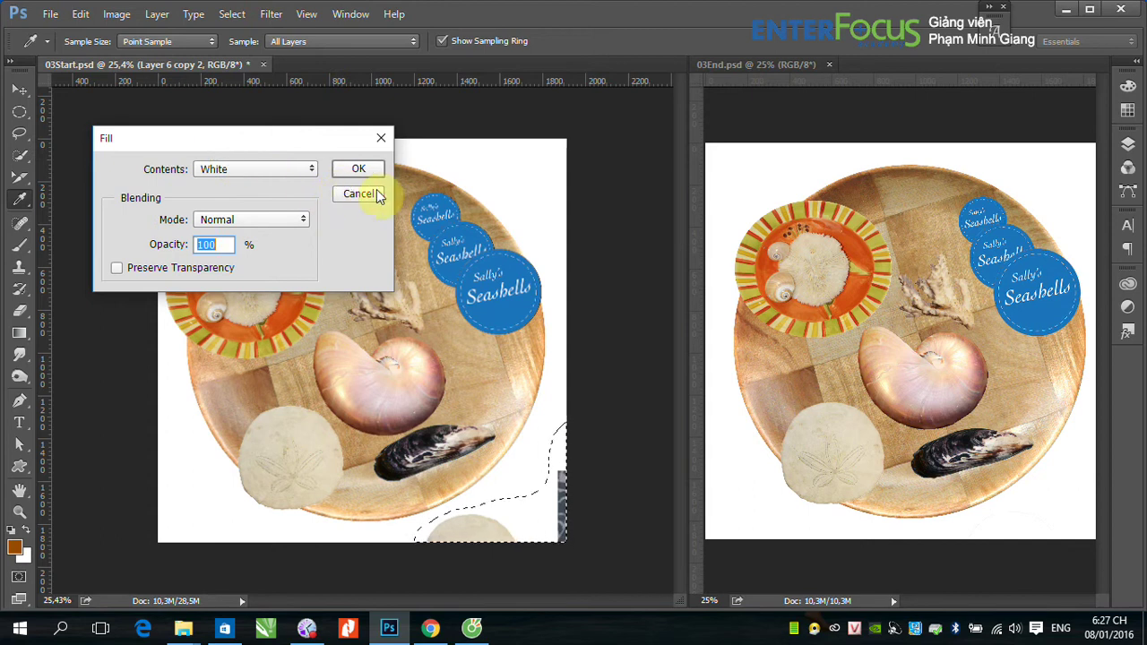
left_click(555, 363)
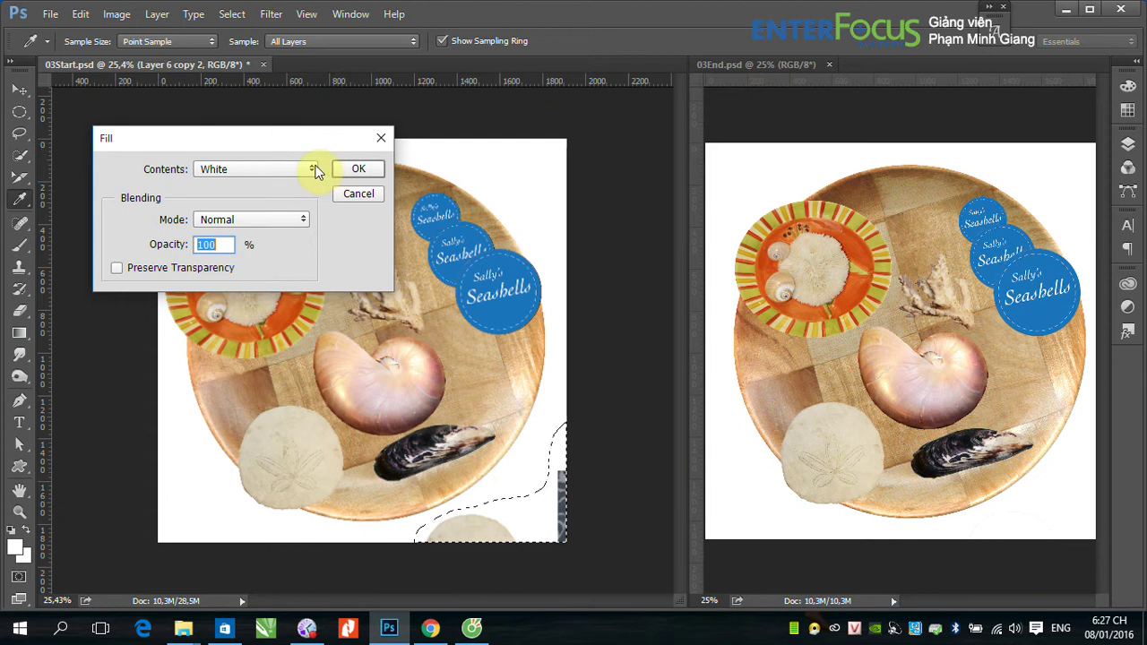
left_click(309, 170)
left_click(256, 209)
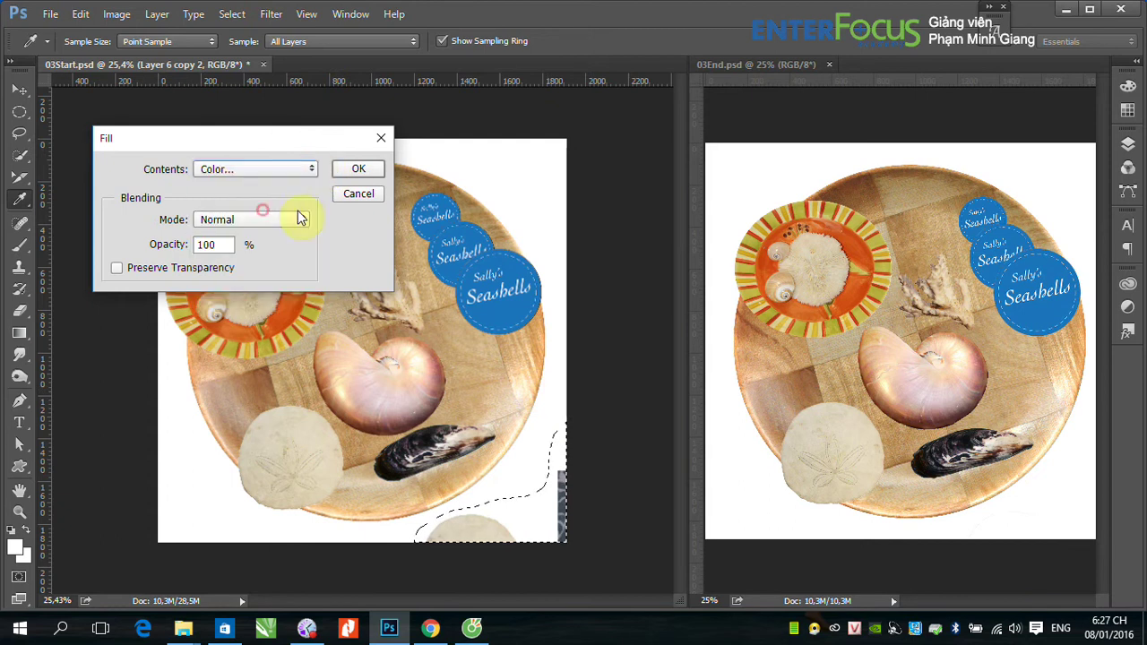
left_click(560, 263)
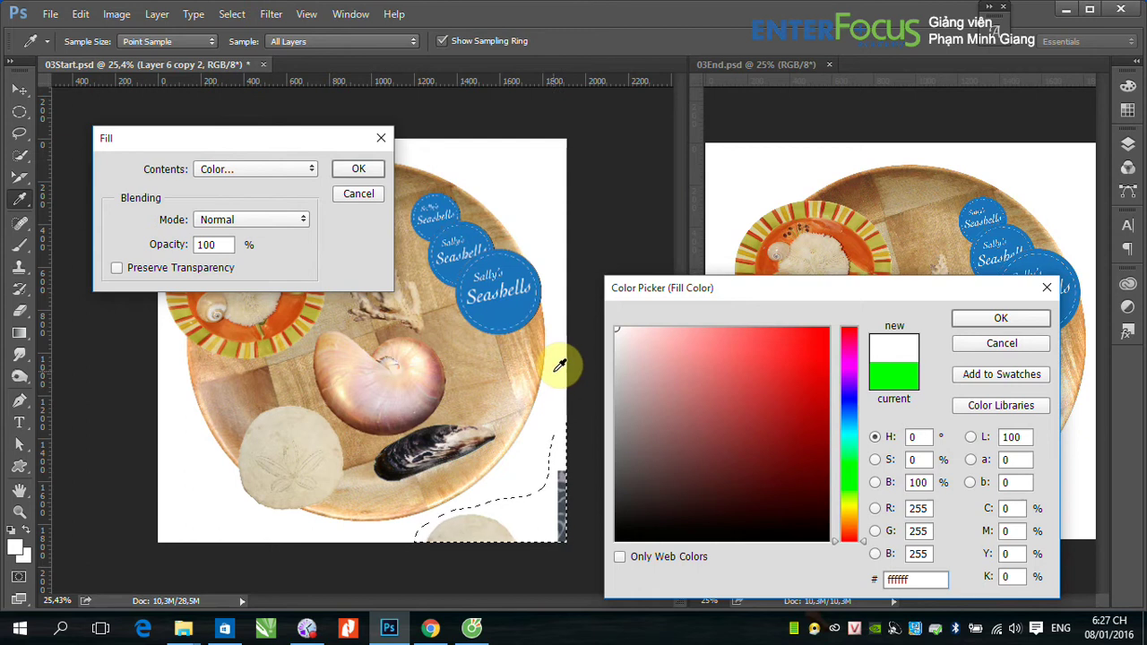
left_click(1010, 320)
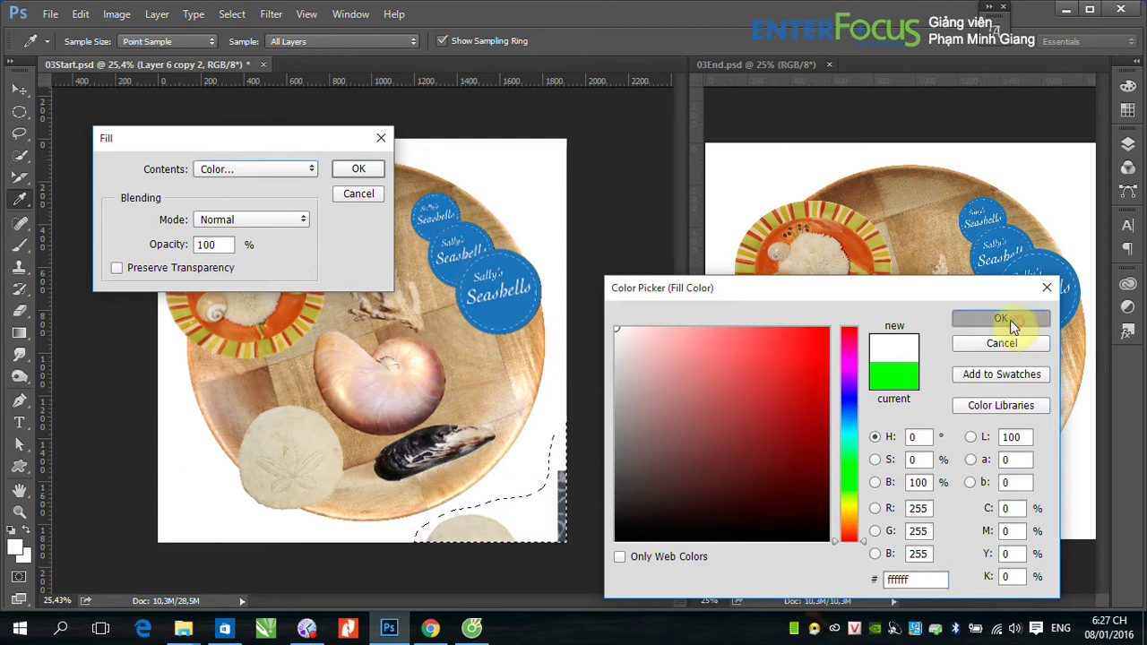
left_click(367, 176)
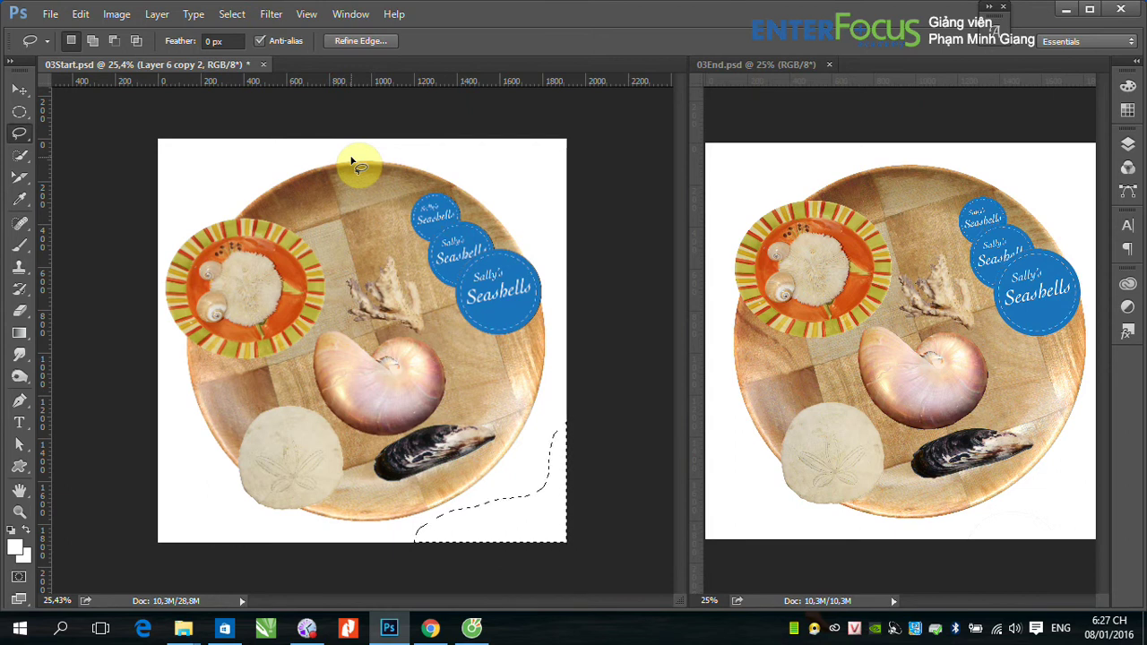
Deselect the corner, switch to the Move tool, and show the Layers panel and Layer menu.
left_click(351, 162)
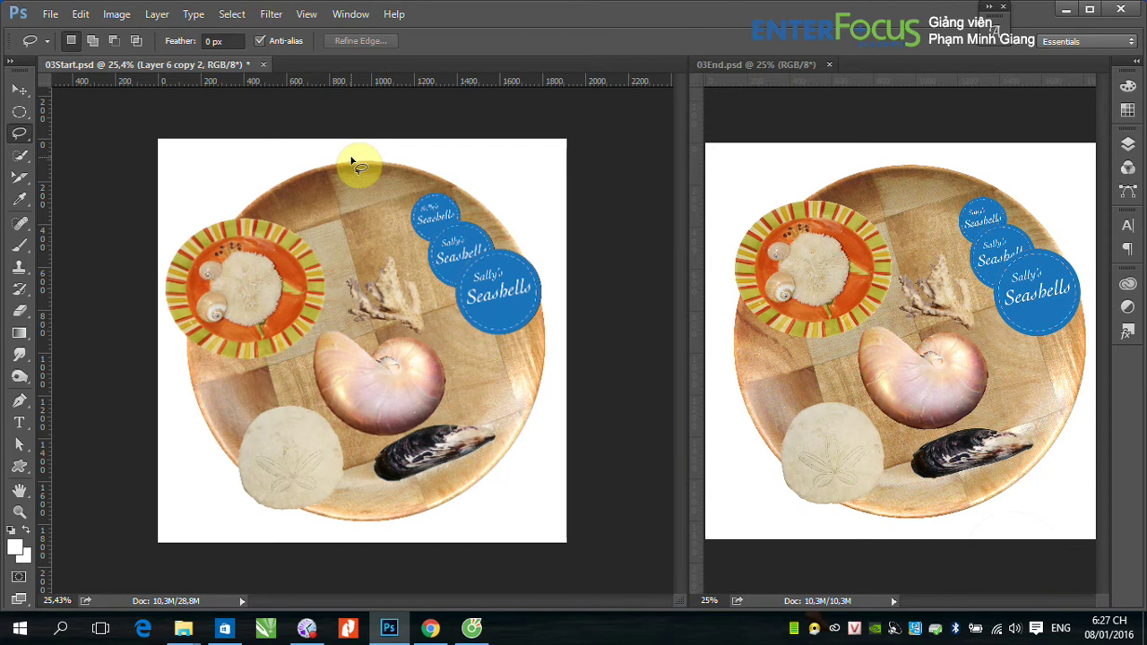
left_click(19, 90)
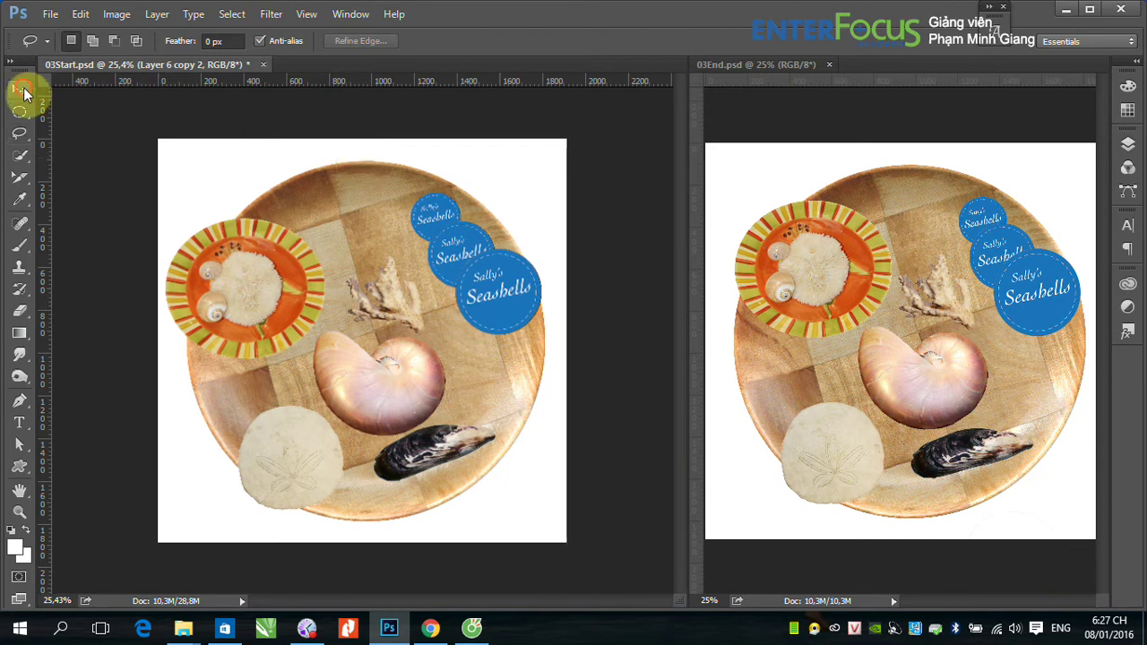
left_click(1131, 166)
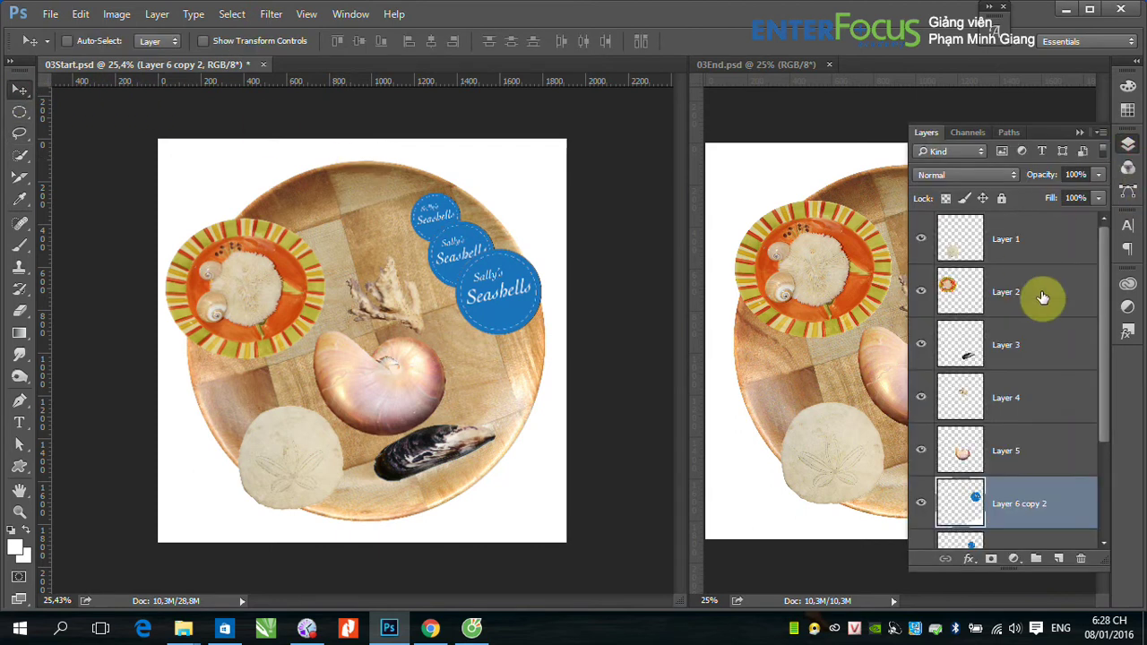
left_click_drag(1105, 334, 1095, 289)
left_click(160, 19)
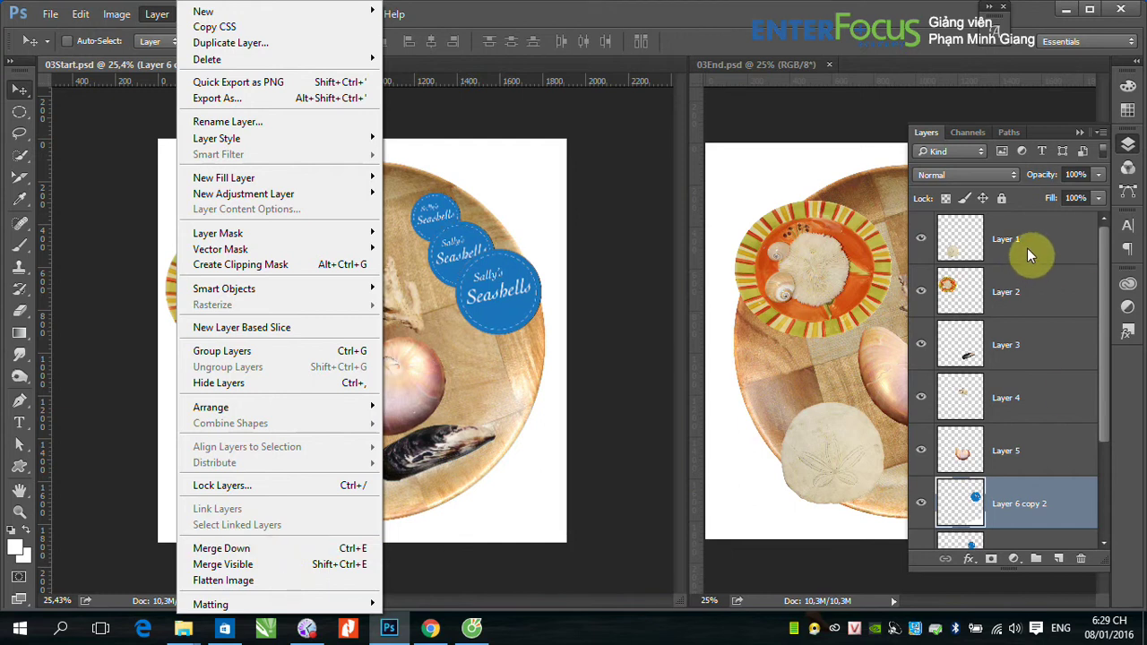
Make Layer 1 (sand dollar) active and dismiss the Layer menu without merging.
left_click(1027, 248)
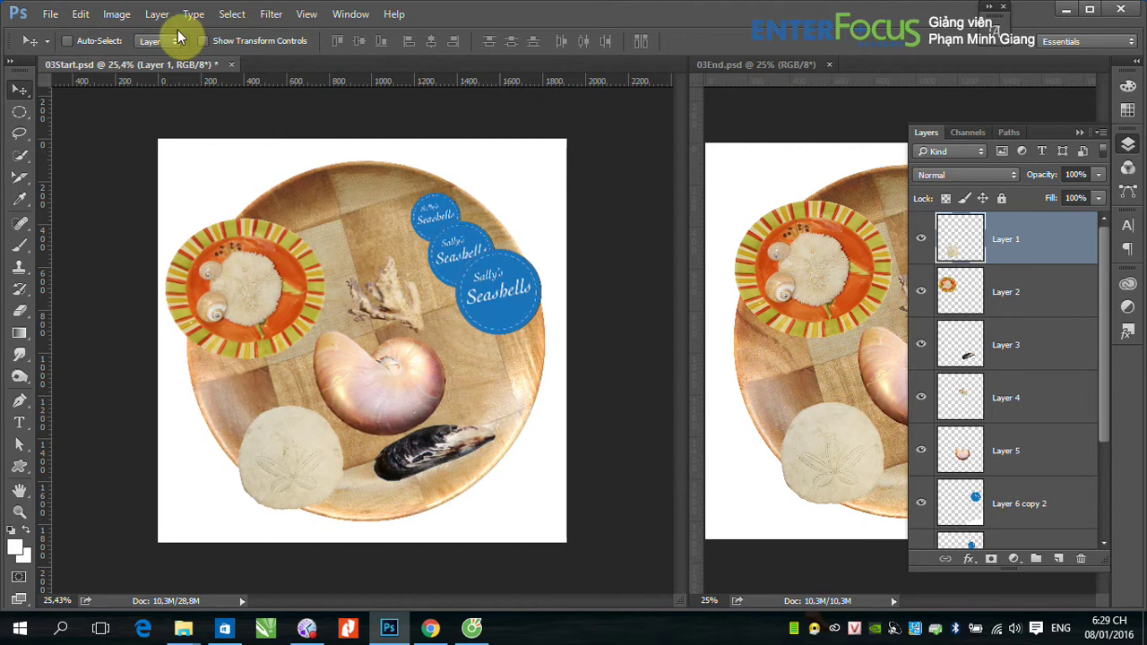
left_click(157, 14)
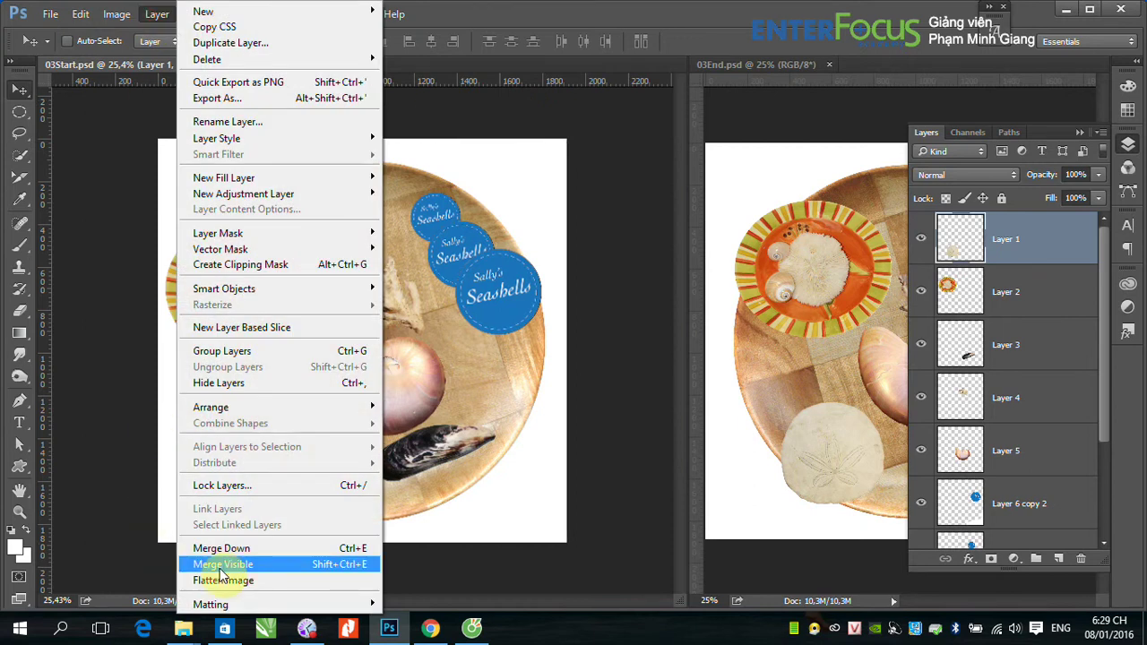
left_click(1060, 253)
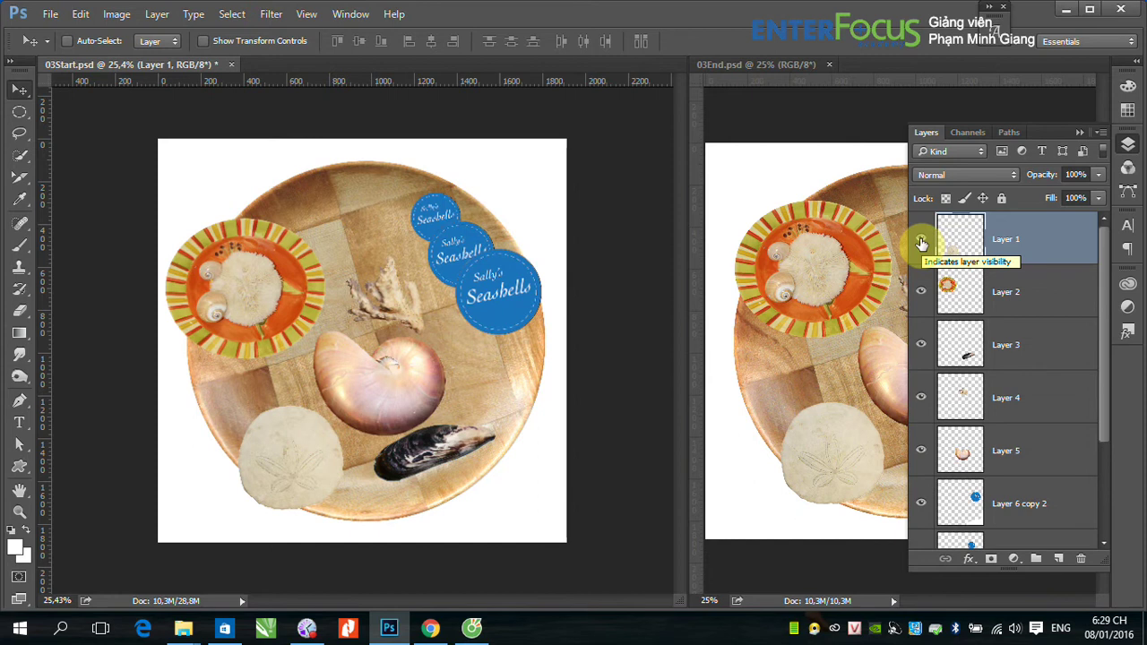
Hide and re-show Layer 1's sand dollar, then collapse the Layers panel.
left_click(921, 243)
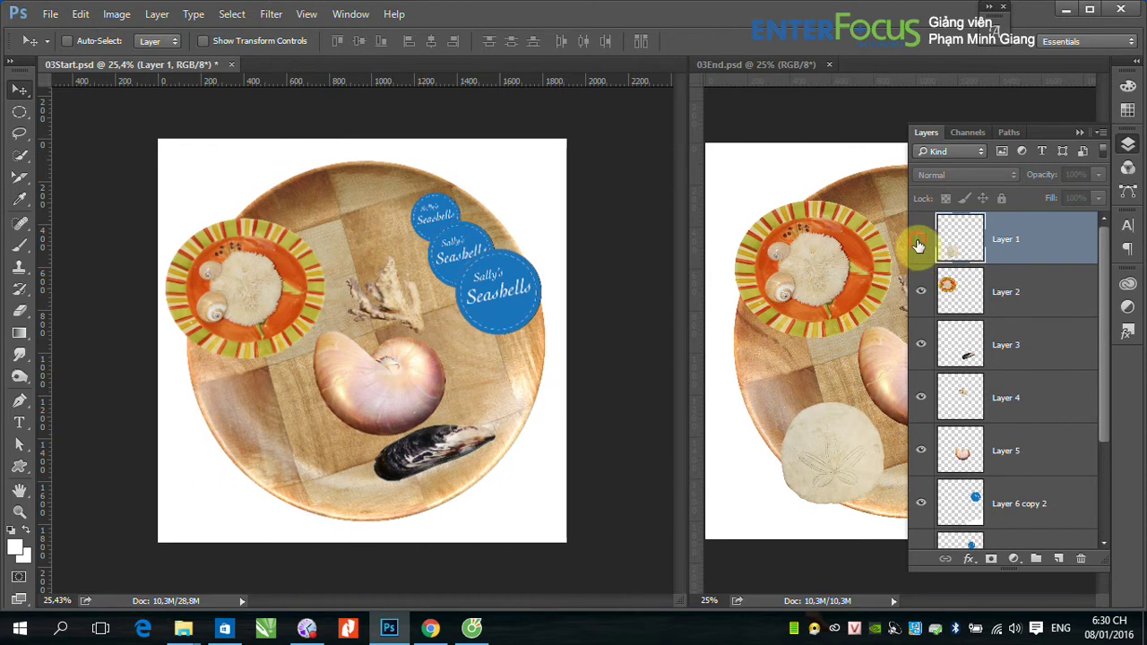
left_click(918, 243)
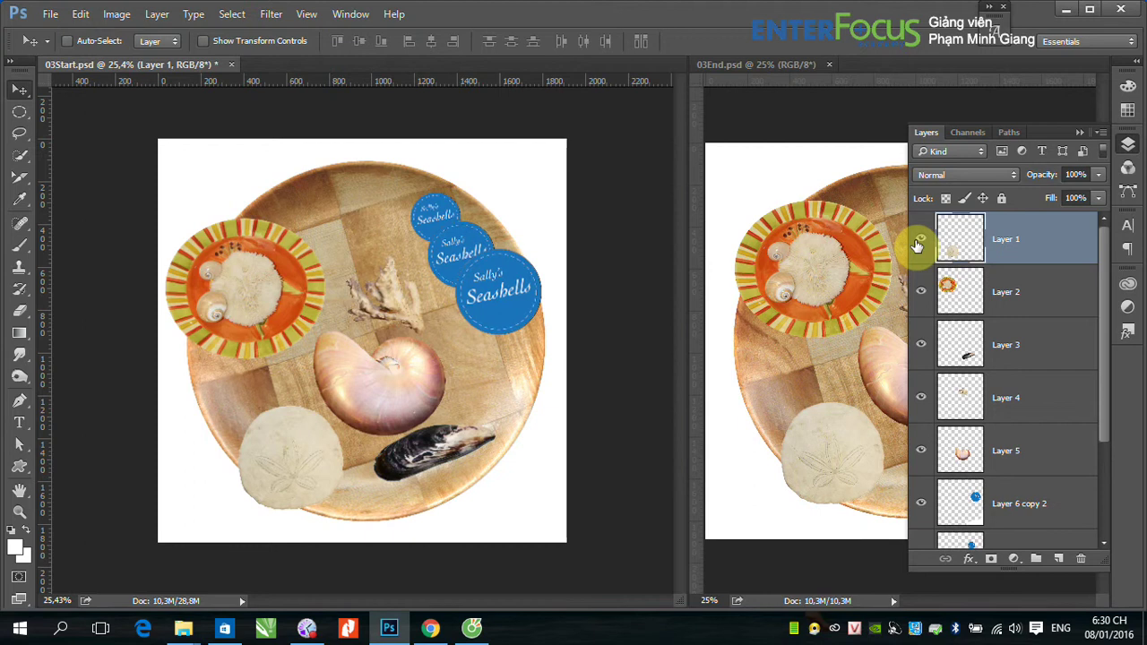
left_click(1078, 131)
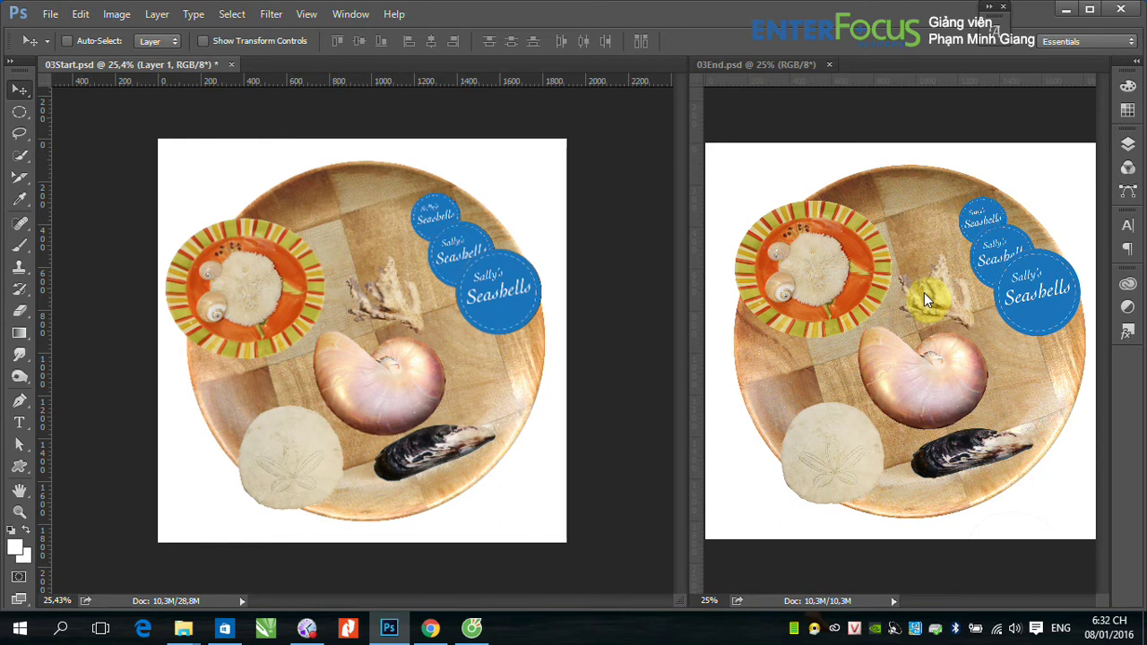
left_click(83, 16)
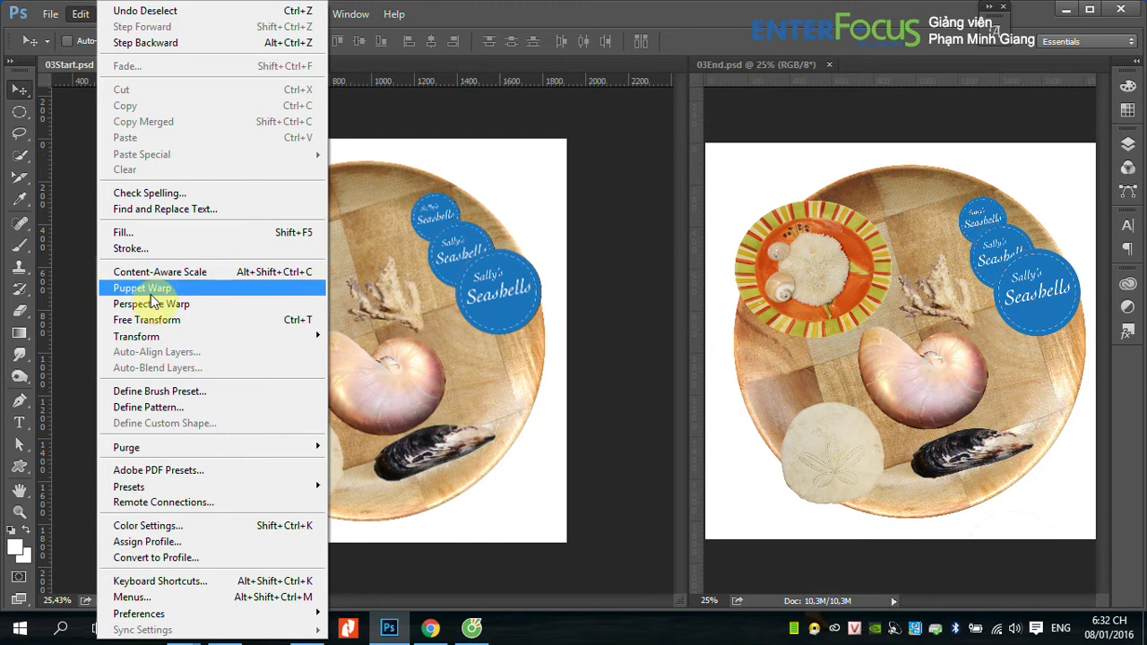
mouse_move(137, 336)
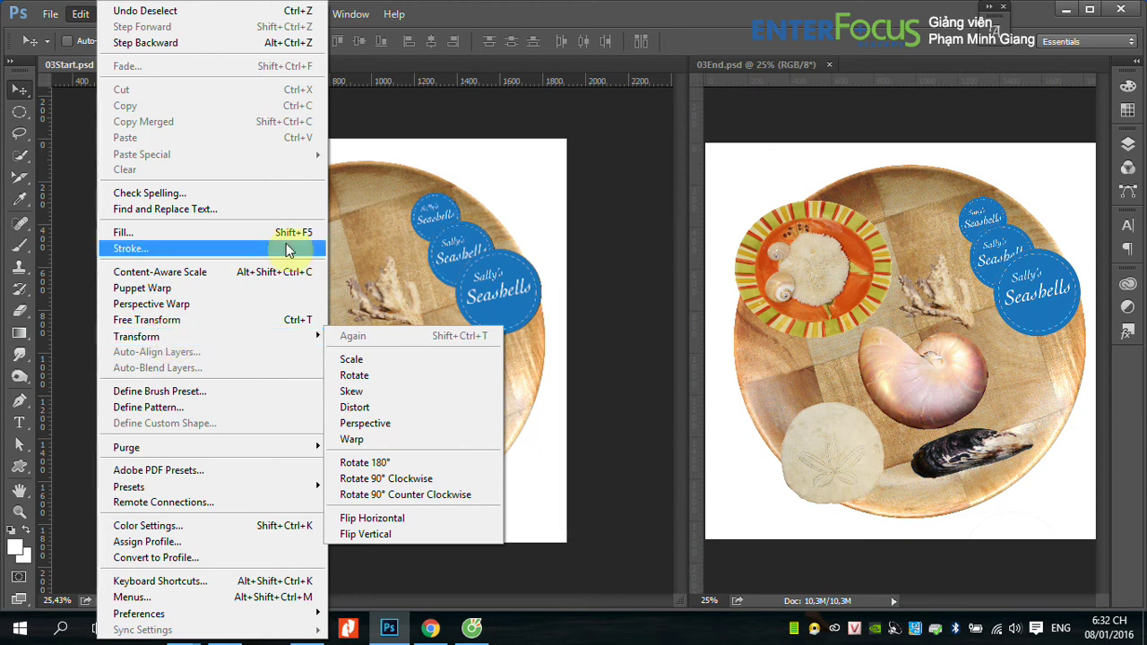
left_click(590, 13)
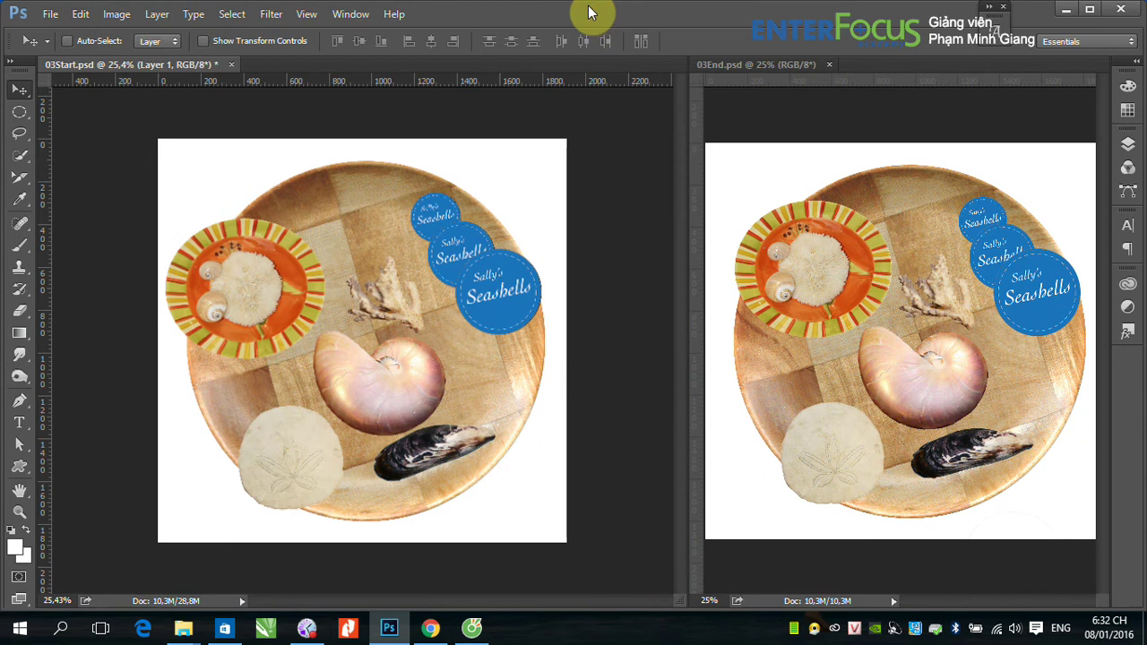